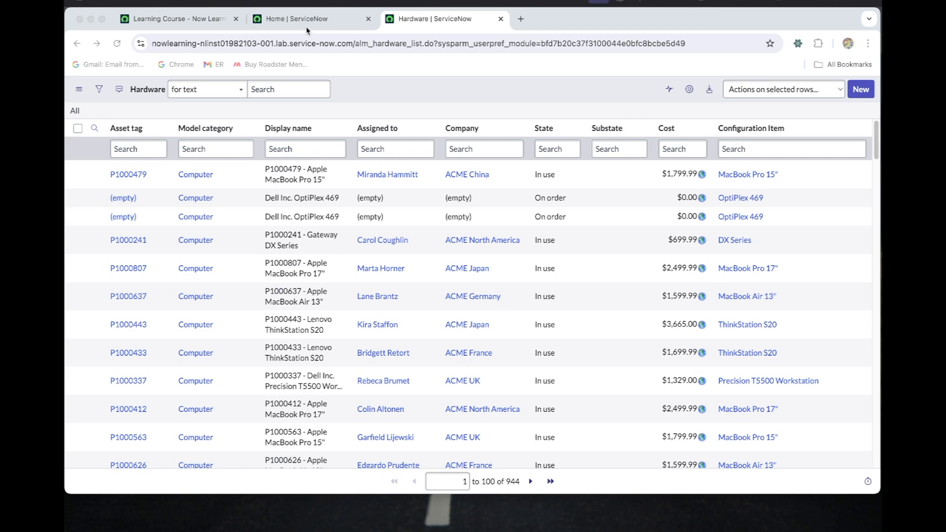
# Step: Find the Windows module under Configuration > Servers by searching "windows" and open the Windows Servers list in a new browser tab
pyautogui.click(307, 27)
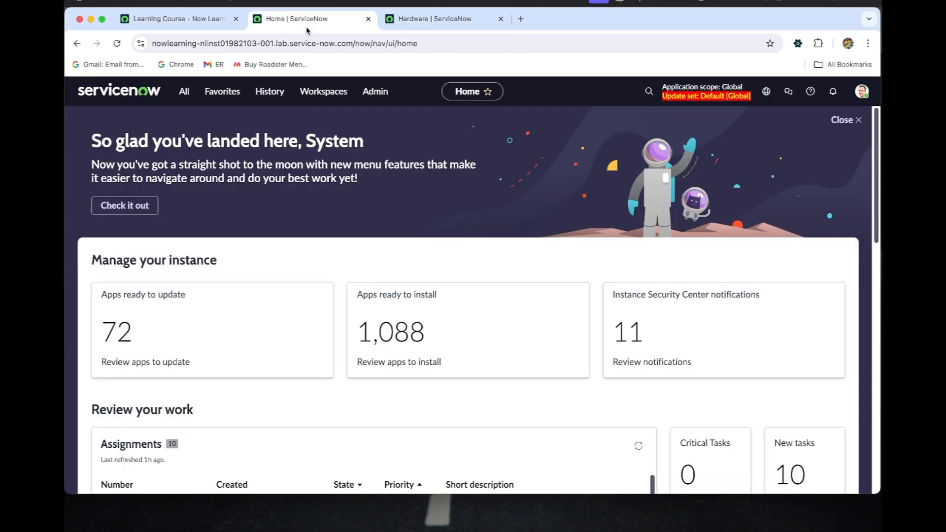
pyautogui.click(189, 93)
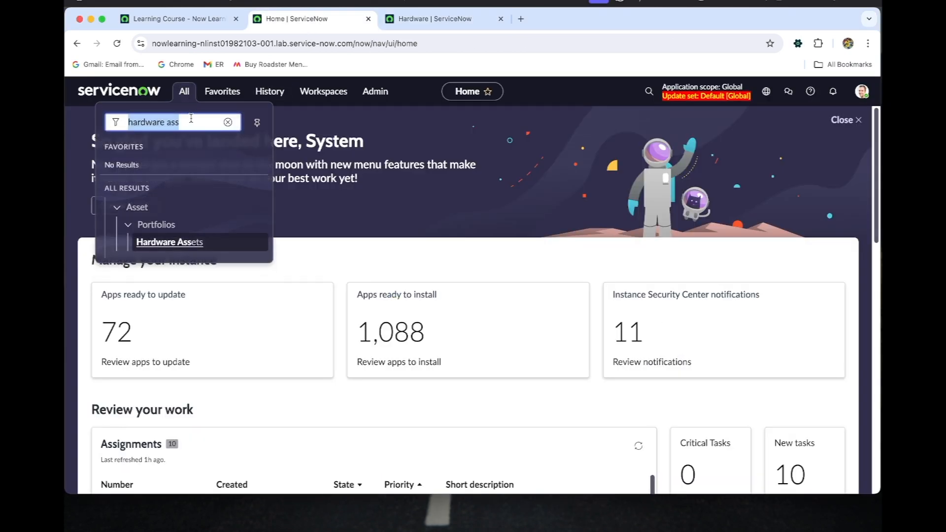
pyautogui.write('windows')
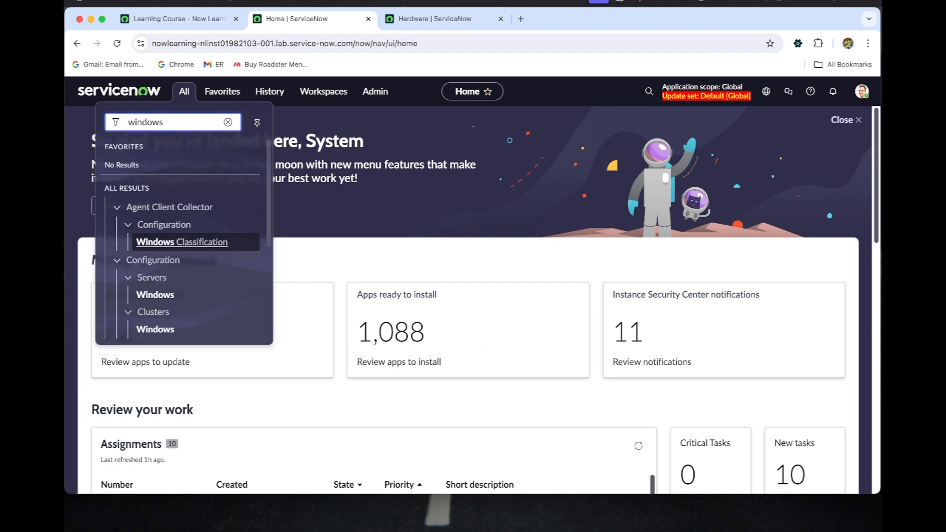
pyautogui.scroll(-1, 213, 265)
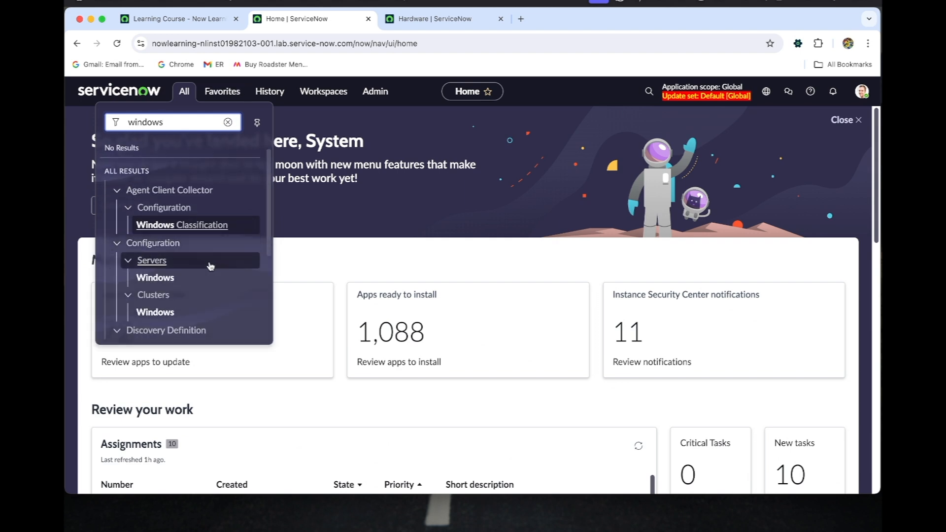
pyautogui.keyDown('super'); pyautogui.click(163, 279); pyautogui.keyUp('super')
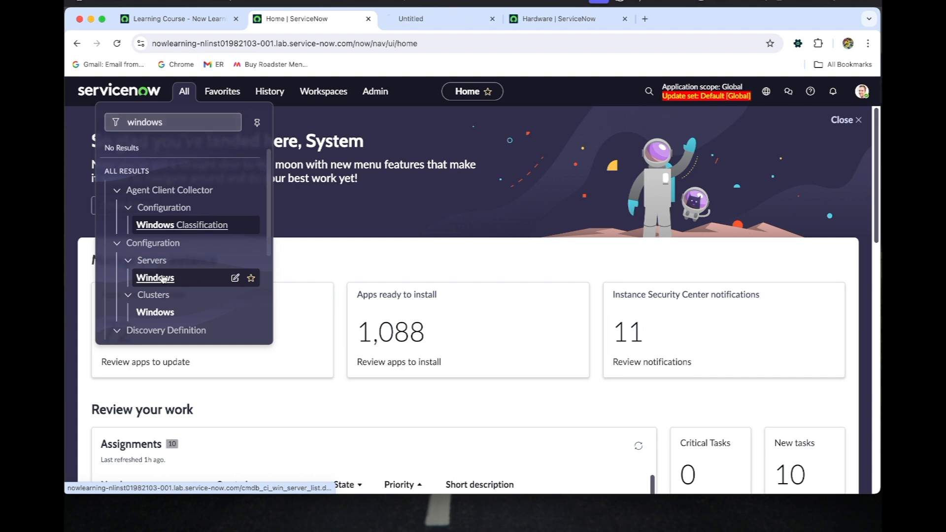
pyautogui.click(421, 25)
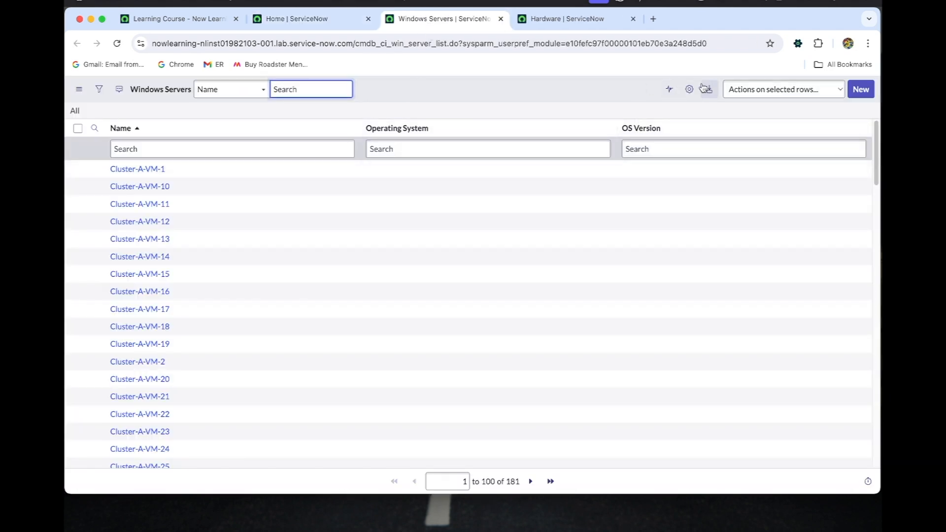
# Step: Add the Updated column to the Windows Servers list after OS Version
pyautogui.click(689, 89)
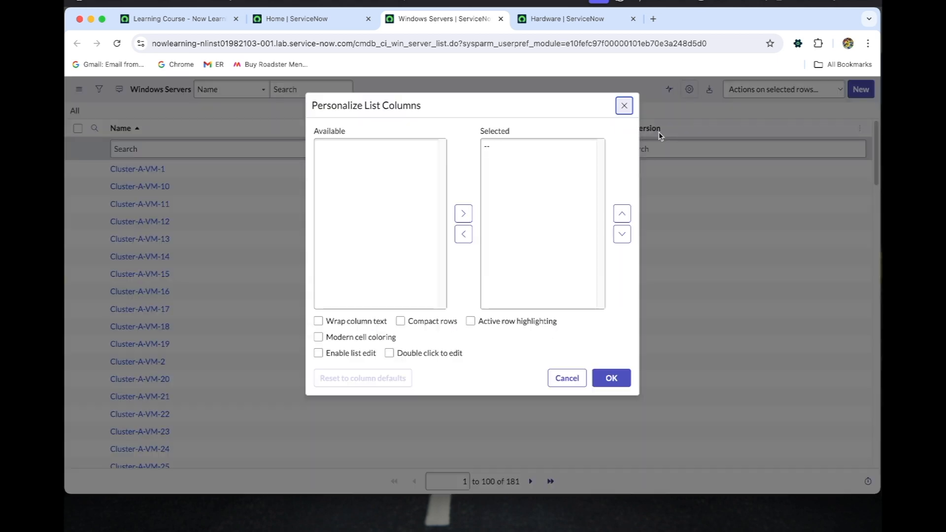
pyautogui.scroll(-5, 365, 202)
pyautogui.scroll(-15, 365, 202)
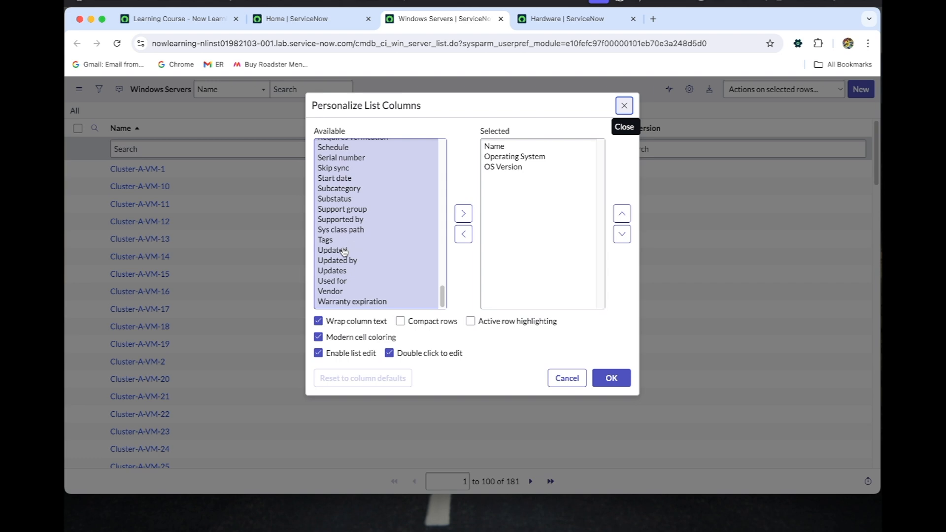
pyautogui.click(350, 250)
pyautogui.click(464, 213)
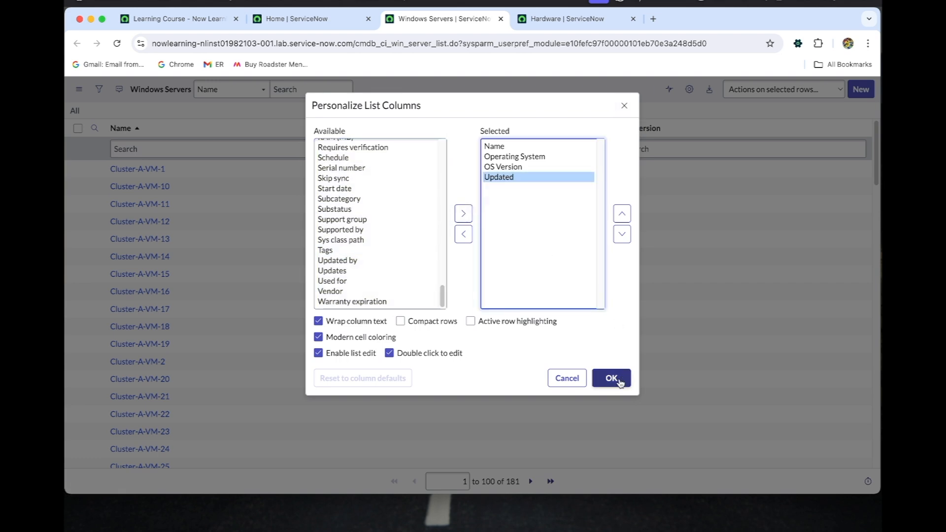
pyautogui.click(612, 378)
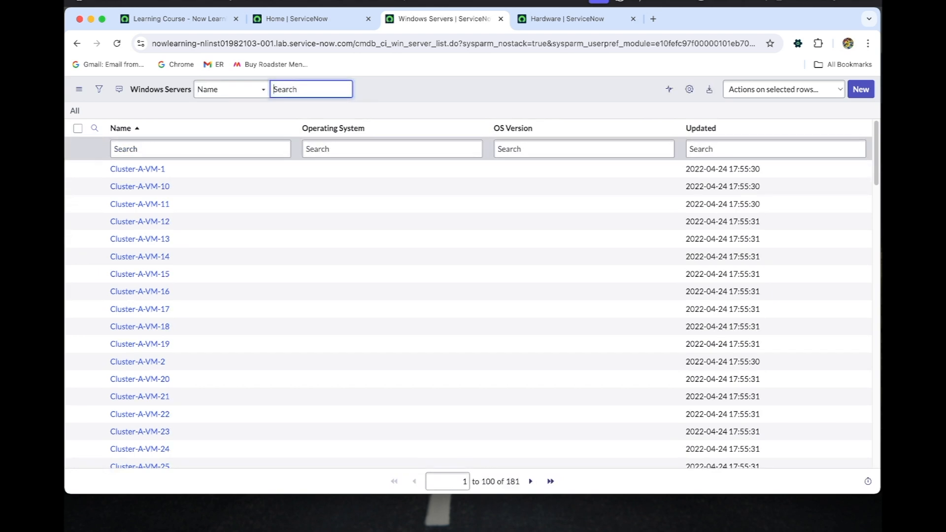
# Step: From the Home page, search the navigator for "discovery sch" and open Discovery's Discovery Schedules list in a new browser tab
pyautogui.click(315, 21)
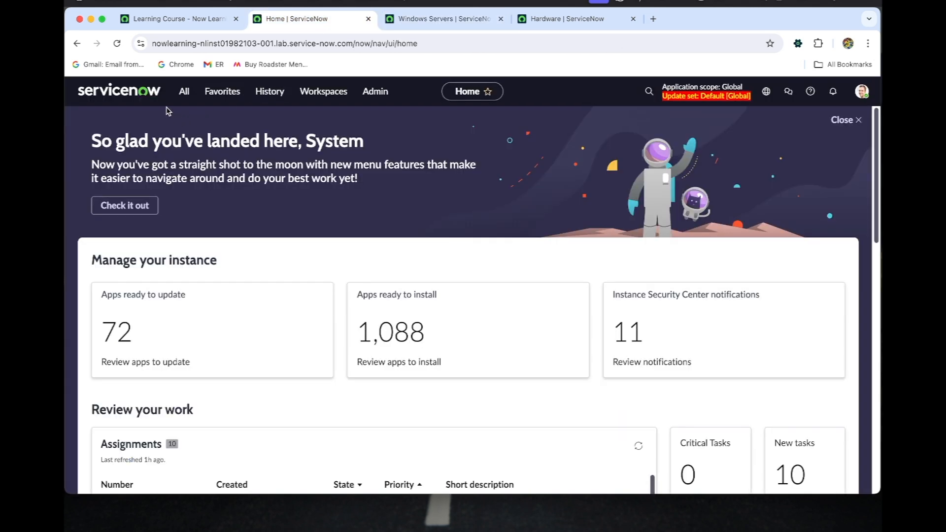
pyautogui.click(182, 95)
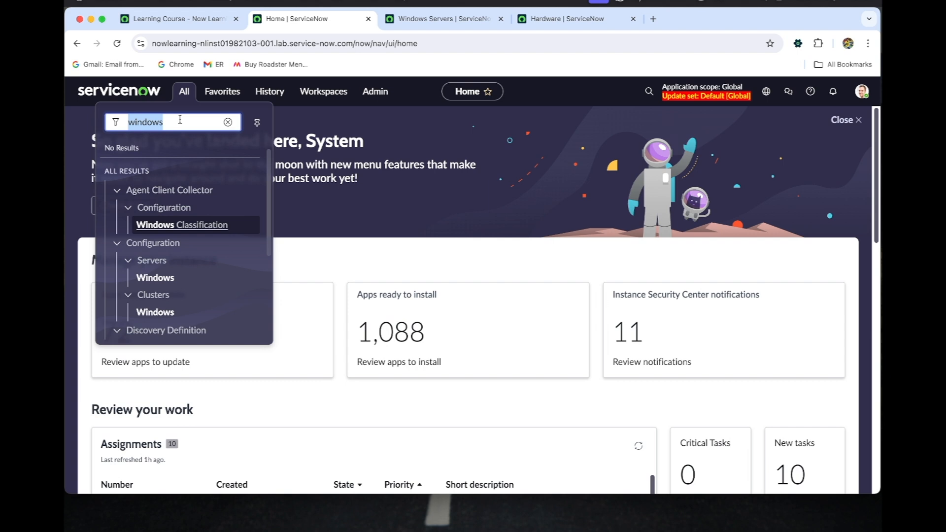
pyautogui.write('dis')
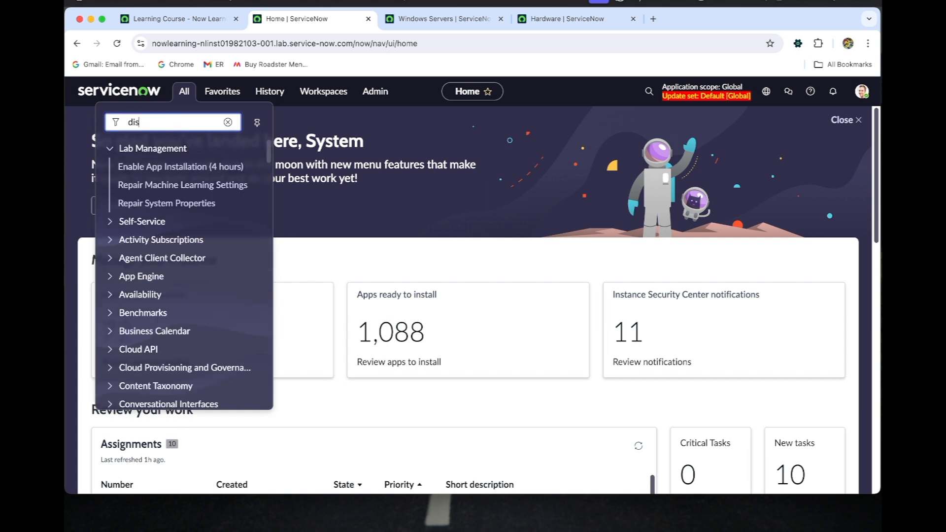
pyautogui.write('covery sch')
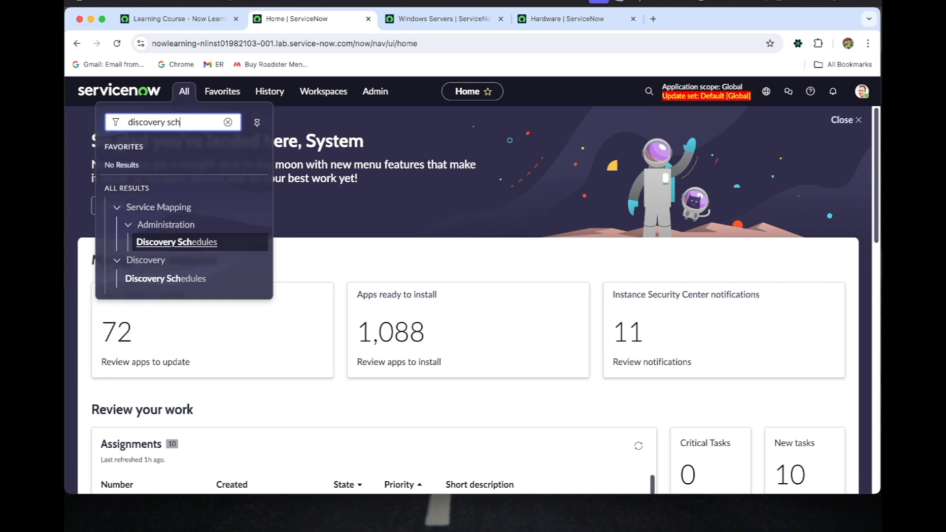
pyautogui.keyDown('super'); pyautogui.click(195, 278); pyautogui.keyUp('super')
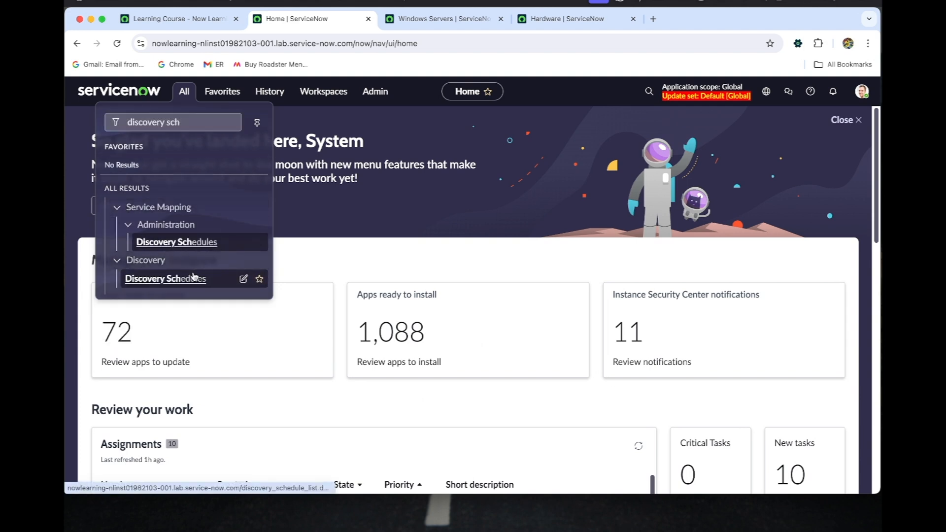
pyautogui.click(567, 20)
pyautogui.click(344, 19)
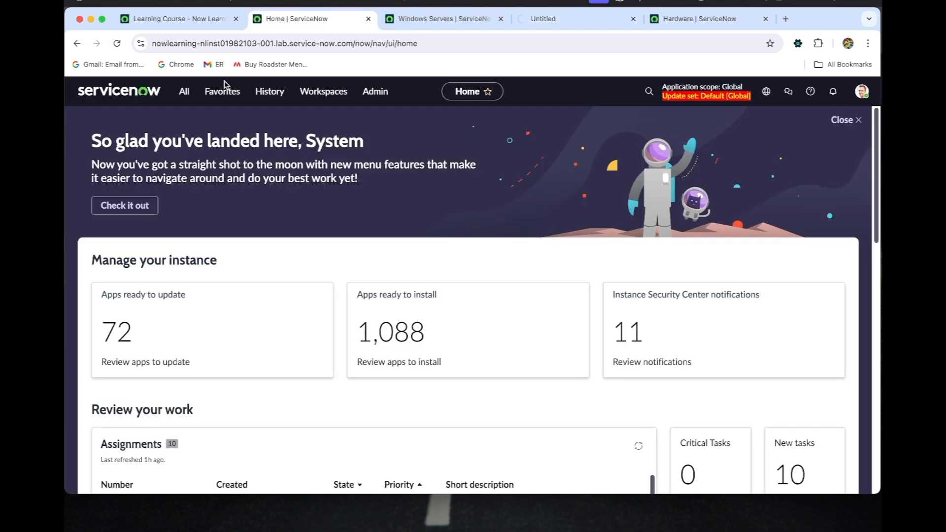
pyautogui.click(185, 92)
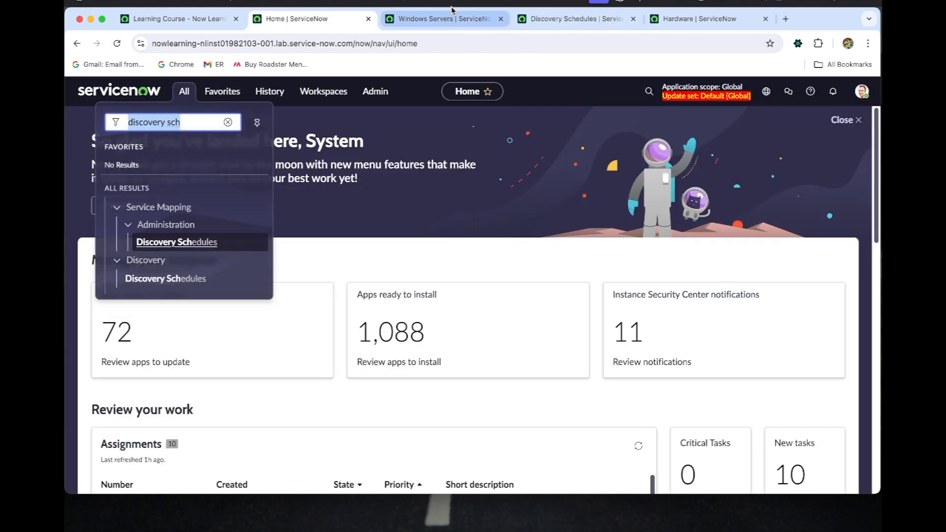
pyautogui.click(551, 25)
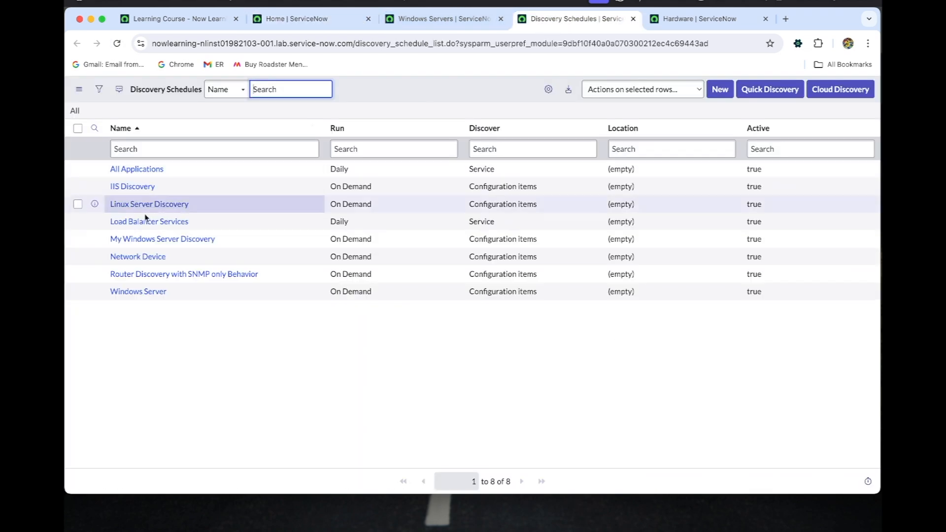
# Step: Open the My Windows Server Discovery schedule and sort its Discovery Status records by Updated in descending order
pyautogui.click(163, 240)
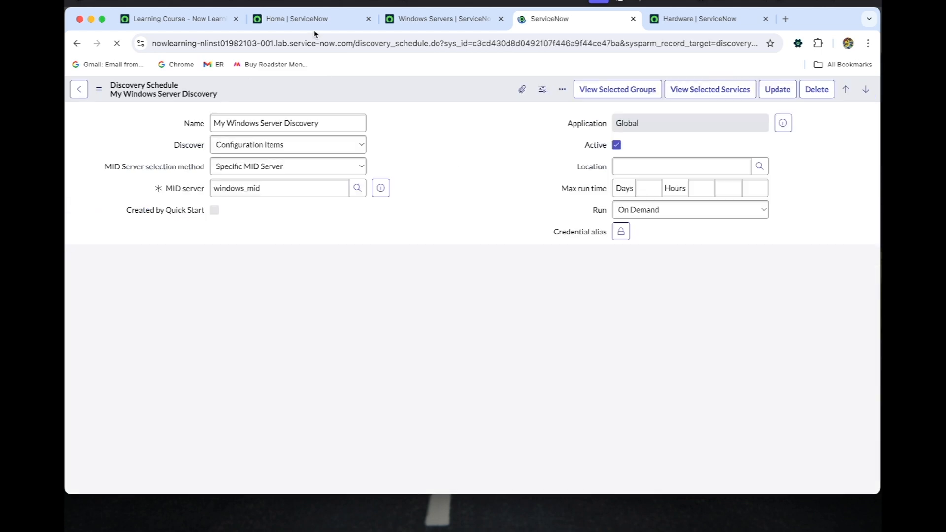
pyautogui.scroll(-5, 302, 233)
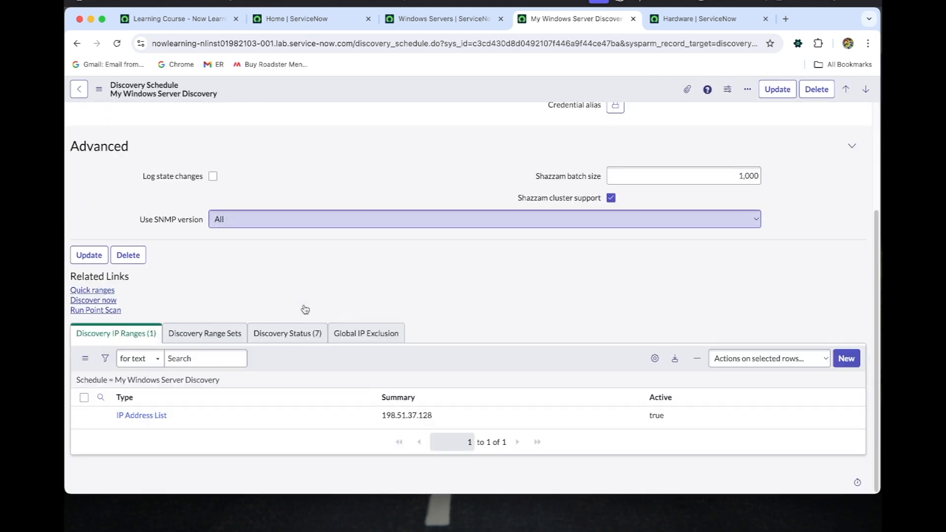
pyautogui.click(288, 346)
pyautogui.scroll(-3, 296, 321)
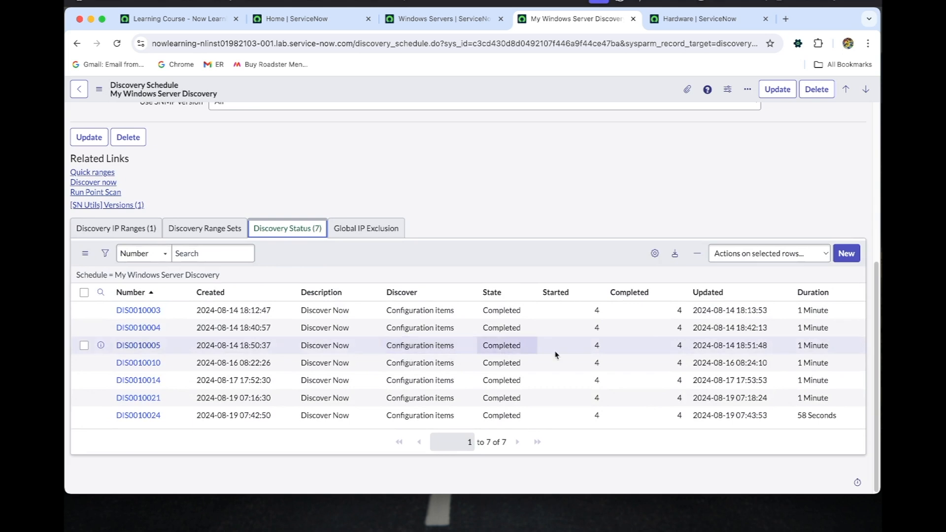
pyautogui.click(711, 294)
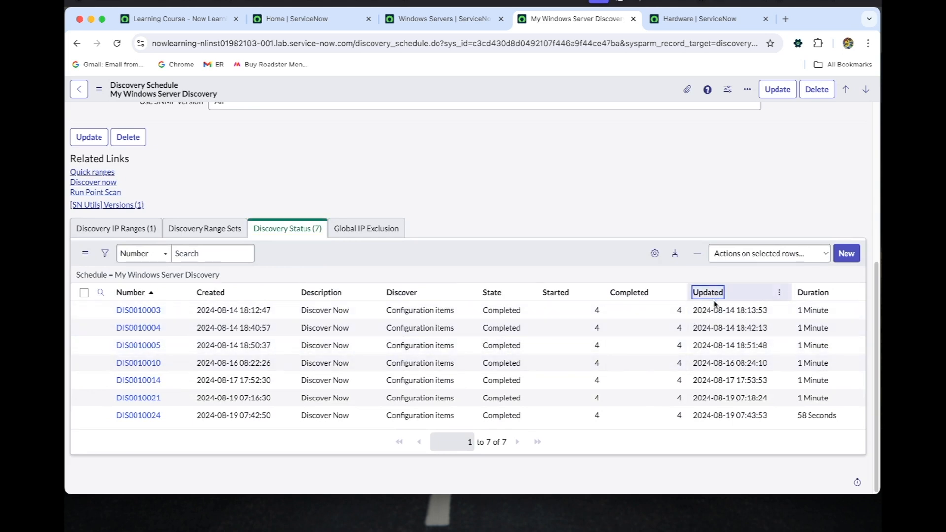
pyautogui.click(715, 301)
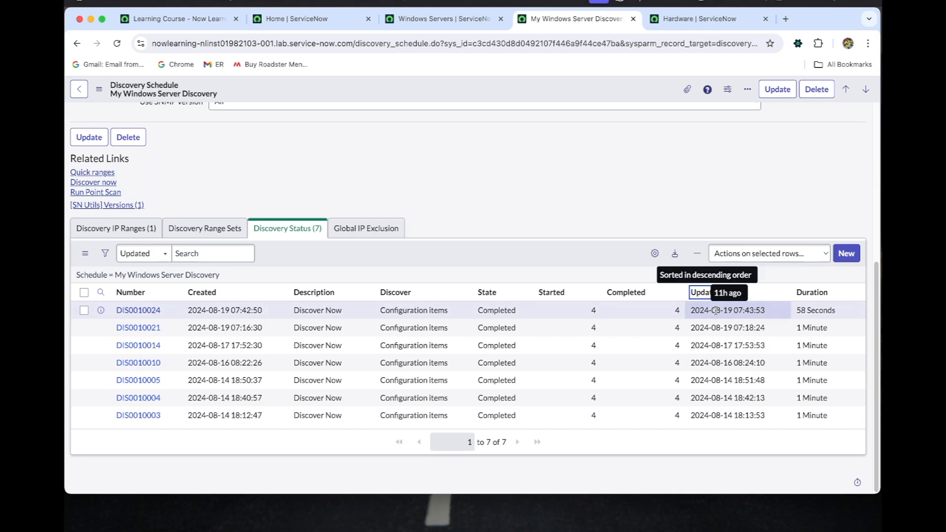
# Step: Open the most recent discovery status, DIS0010024, in a new browser tab and open the CMDB CI record of its discovered device
pyautogui.keyDown('super'); pyautogui.click(137, 312); pyautogui.keyUp('super')
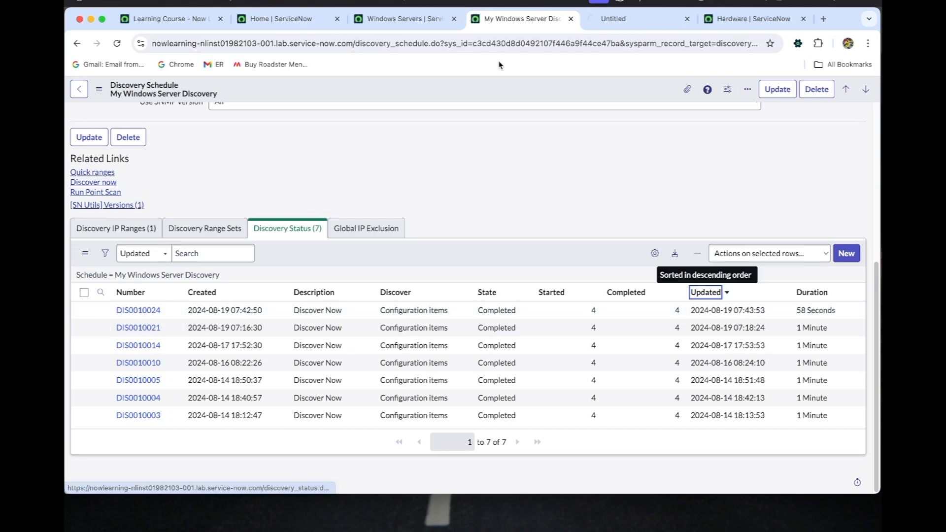
pyautogui.click(608, 19)
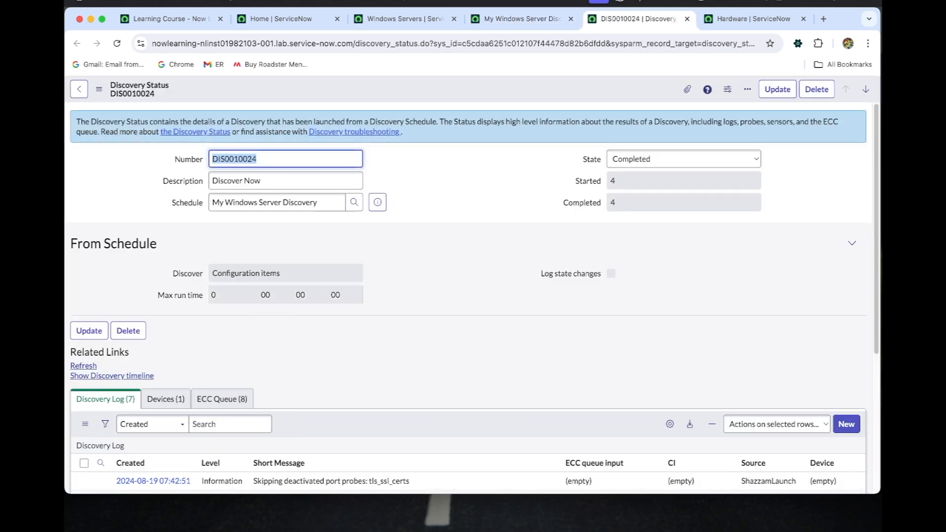
pyautogui.scroll(-4, 196, 349)
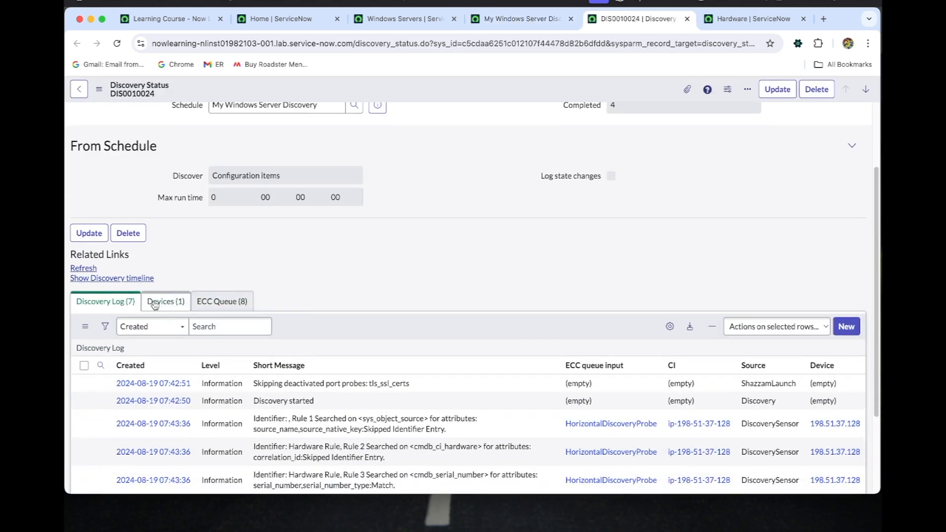
pyautogui.click(163, 303)
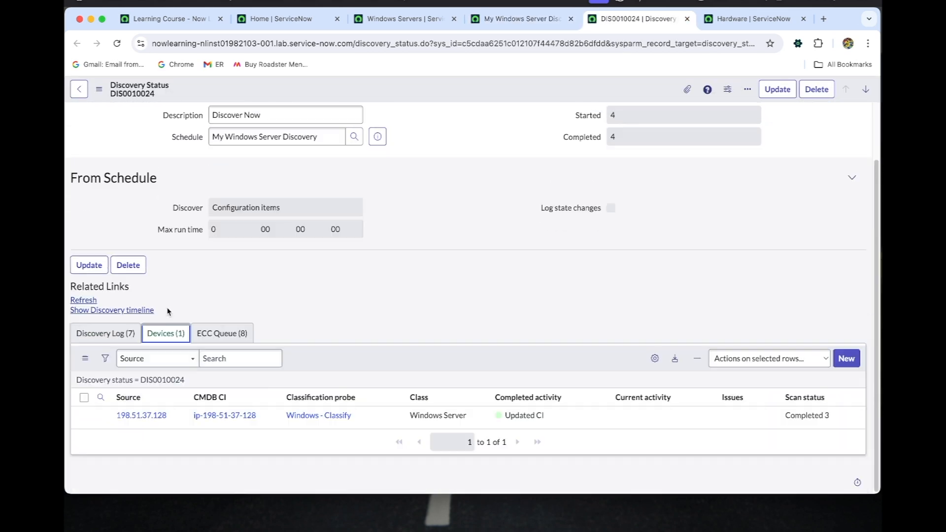
pyautogui.click(239, 415)
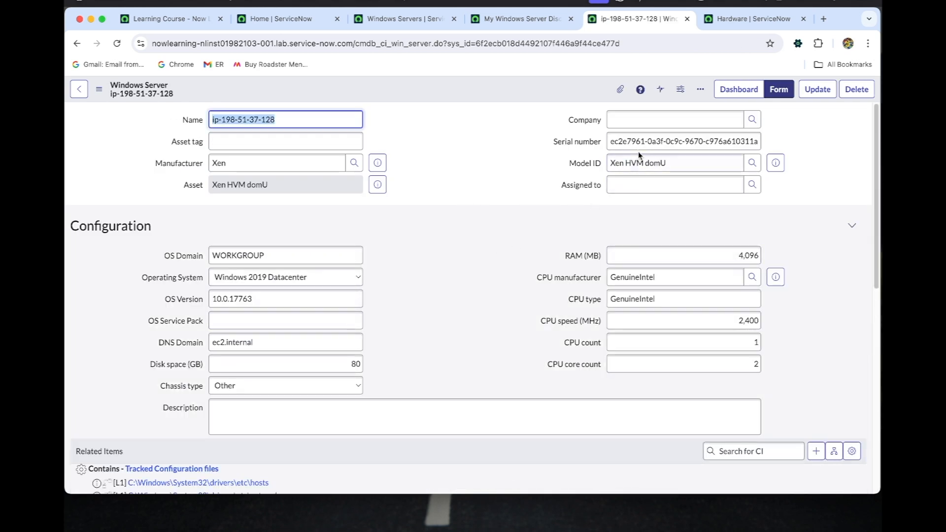
# Step: Copy the Windows server's serial number and paste it into an untitled document in the text editor
pyautogui.click(644, 143)
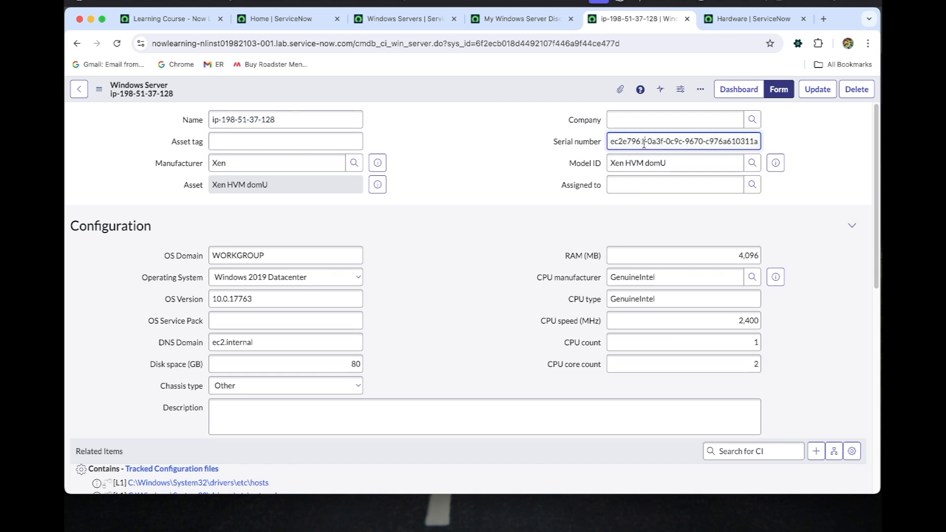
pyautogui.tripleClick(645, 143)
pyautogui.press('super+c')
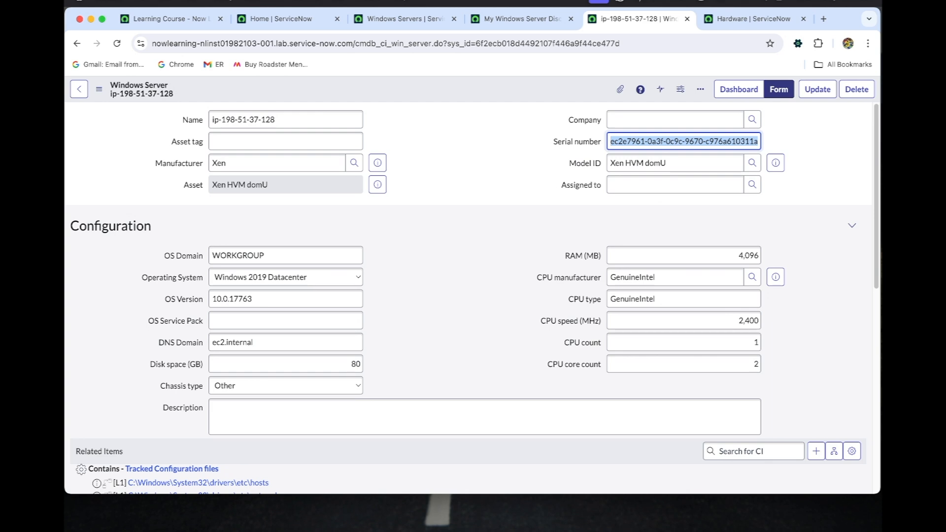
pyautogui.press('super+Tab')
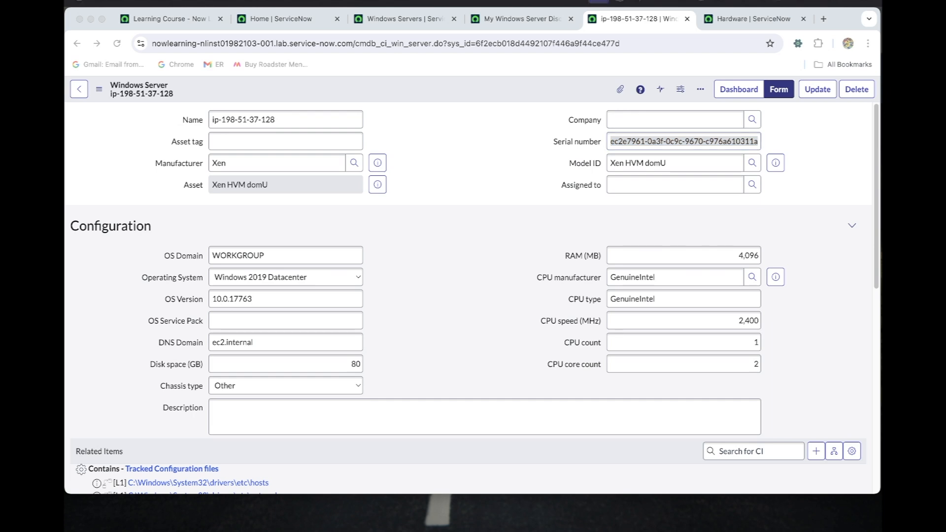
pyautogui.moveTo(499, 124); pyautogui.dragTo(657, 110)
pyautogui.press('super+v')
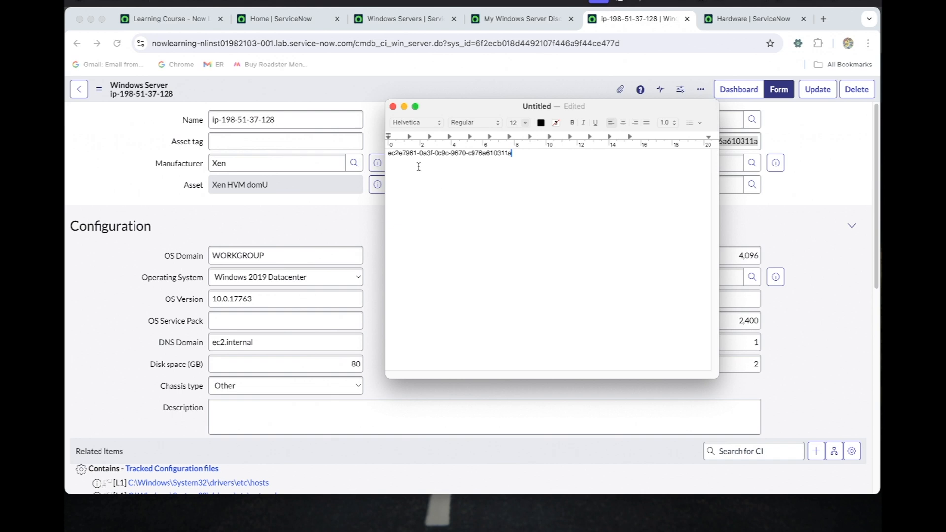
# Step: Return to the browser and delete the discovered Windows Server CI record together with its related records
pyautogui.press('super+Tab')
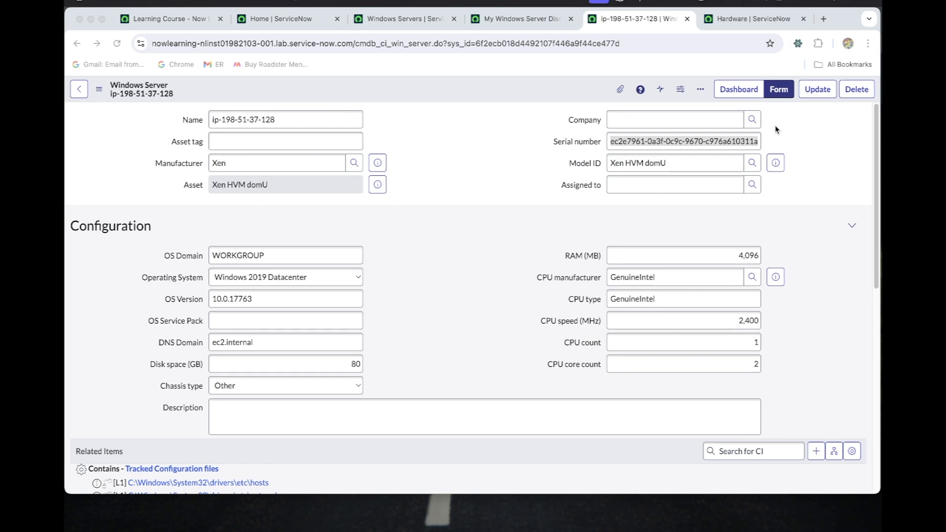
pyautogui.click(855, 93)
pyautogui.click(855, 93)
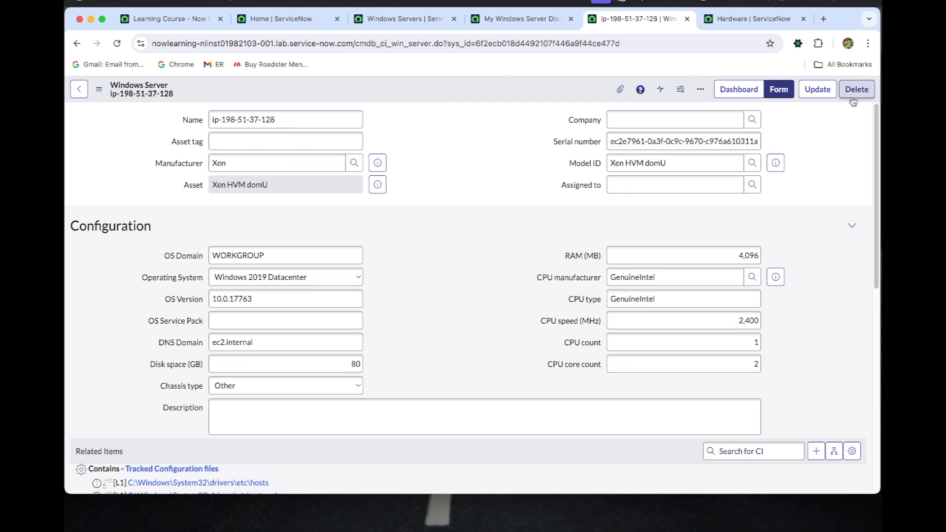
pyautogui.click(856, 97)
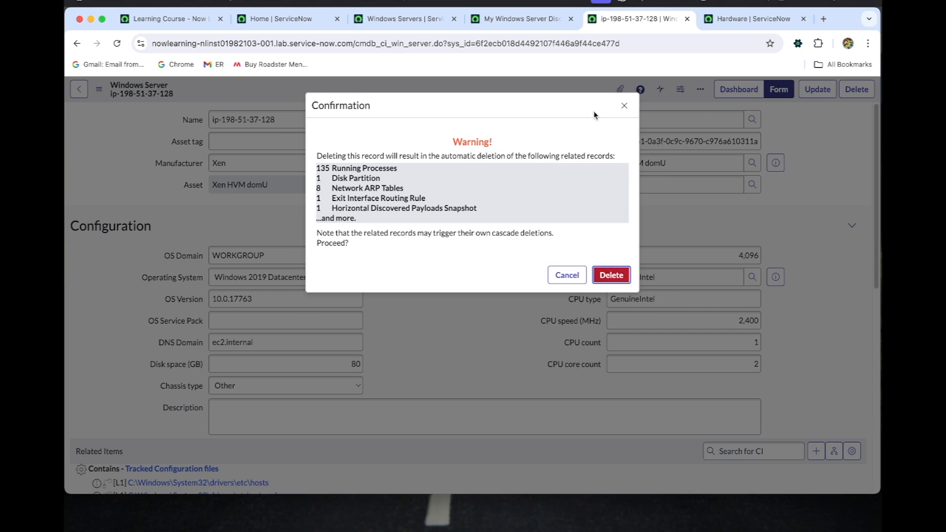
# Step: Open discovery status DIS0010021 in a new tab, check its device's CMDB CI and that of DIS0010024, and close both status tabs
pyautogui.click(506, 28)
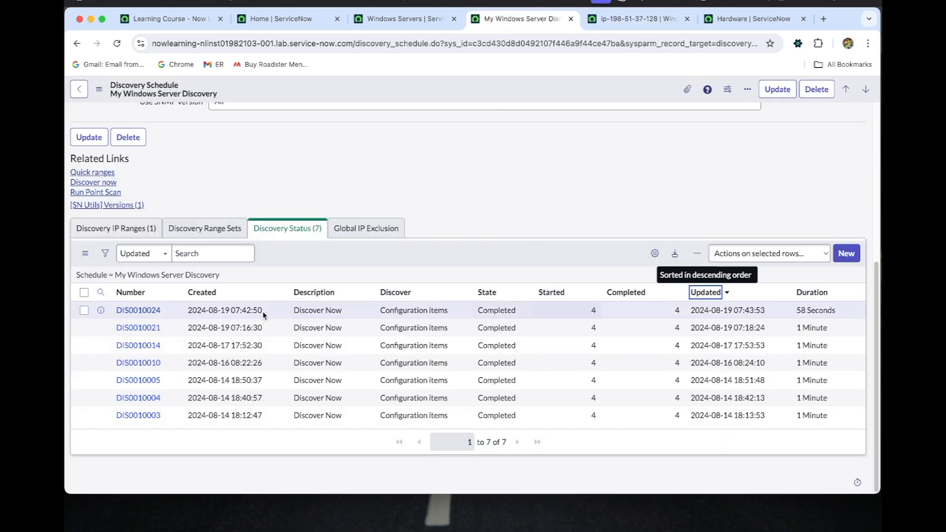
pyautogui.keyDown('super'); pyautogui.click(133, 329); pyautogui.keyUp('super')
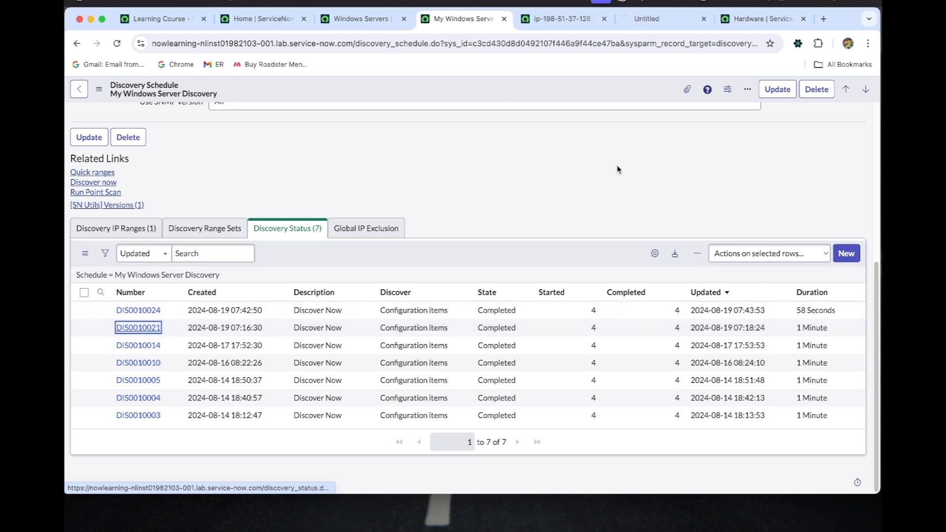
pyautogui.click(655, 20)
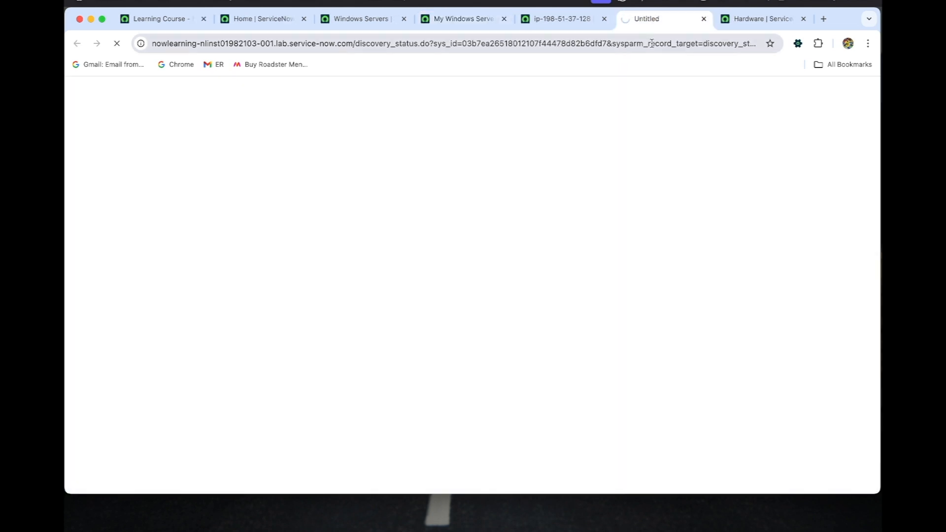
pyautogui.click(549, 21)
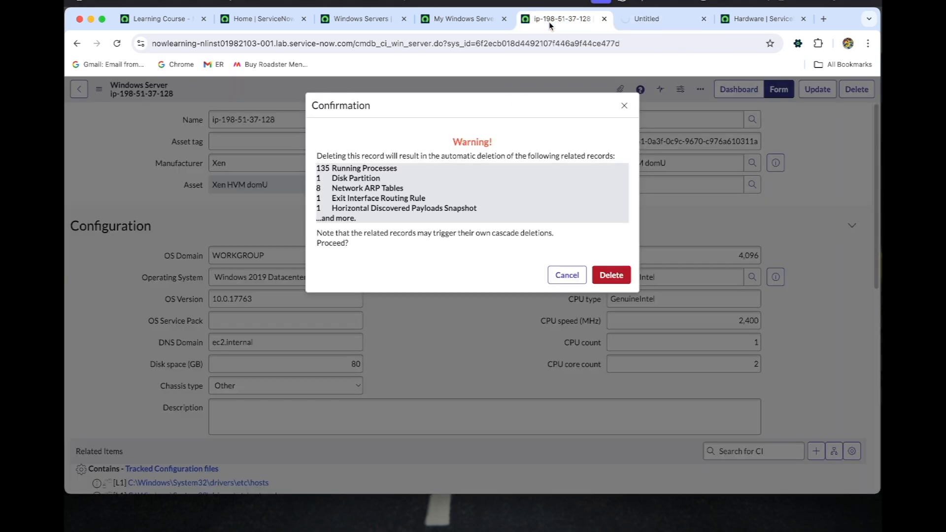
pyautogui.click(463, 19)
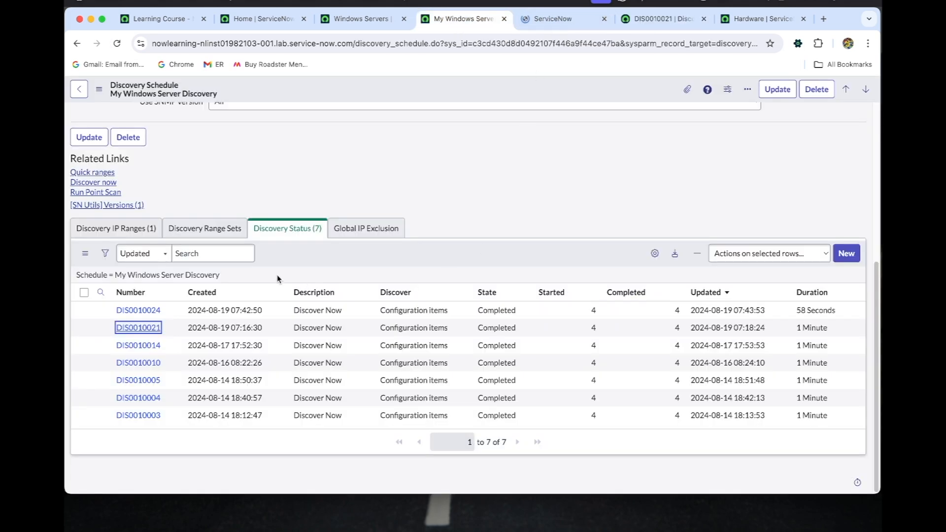
pyautogui.click(571, 21)
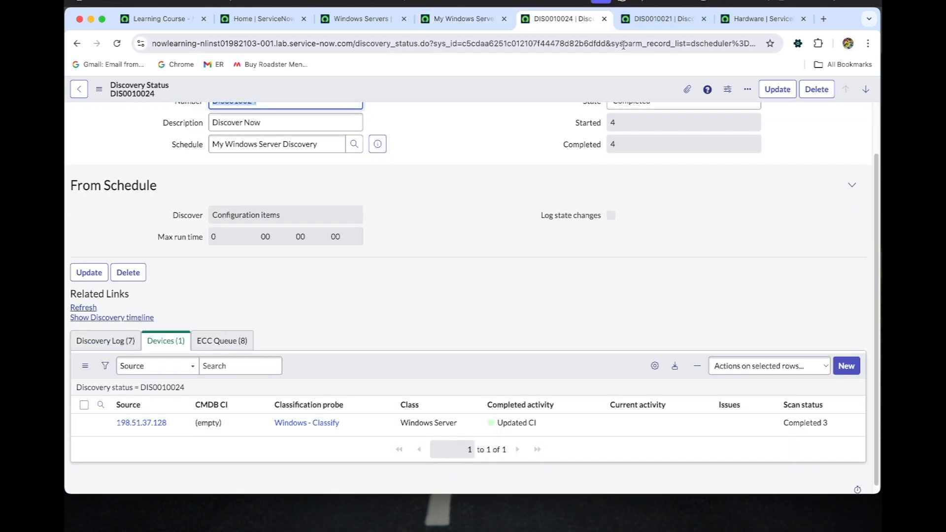
pyautogui.click(652, 27)
pyautogui.scroll(-3, 467, 236)
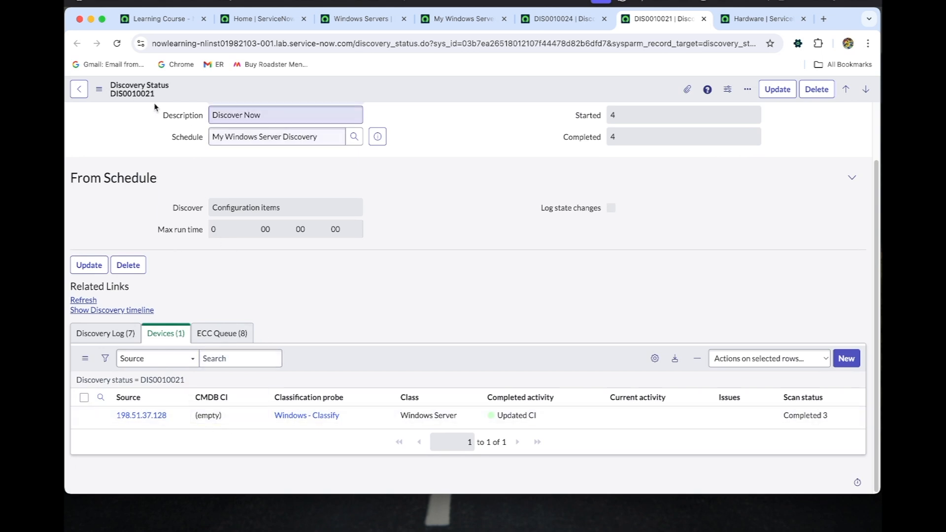
pyautogui.click(118, 45)
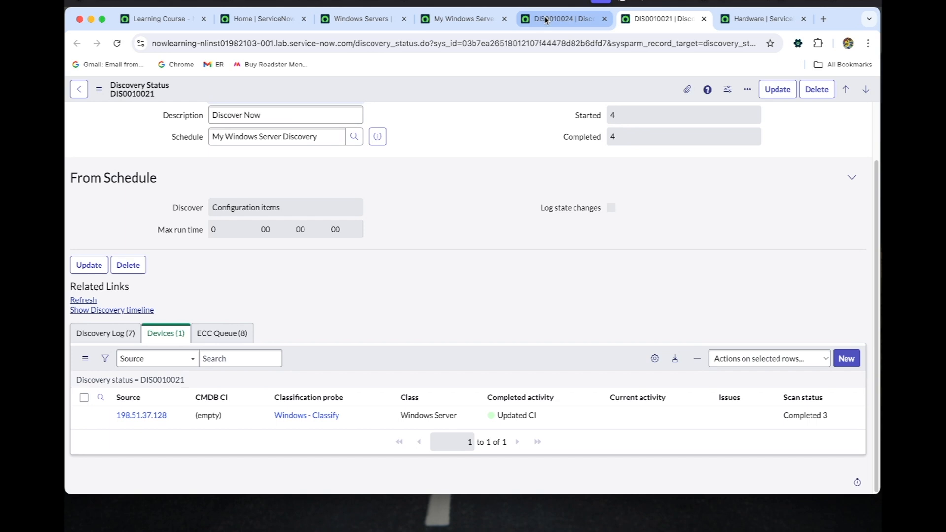
pyautogui.click(604, 20)
pyautogui.click(604, 19)
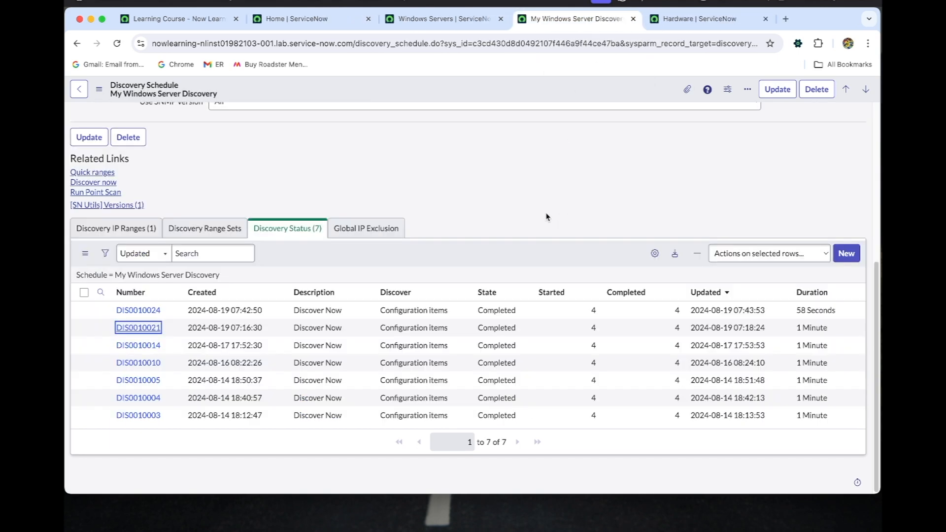
# Step: Open discovery status DIS0010010 in a new tab, check the CMDB CI of its device, and close the tab
pyautogui.keyDown('super'); pyautogui.click(139, 363); pyautogui.keyUp('super')
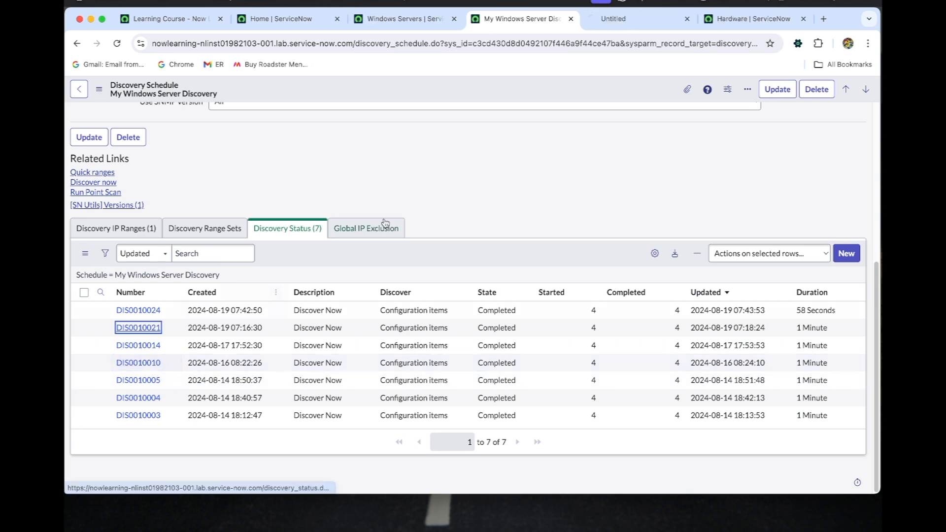
pyautogui.click(649, 26)
pyautogui.scroll(-2, 503, 246)
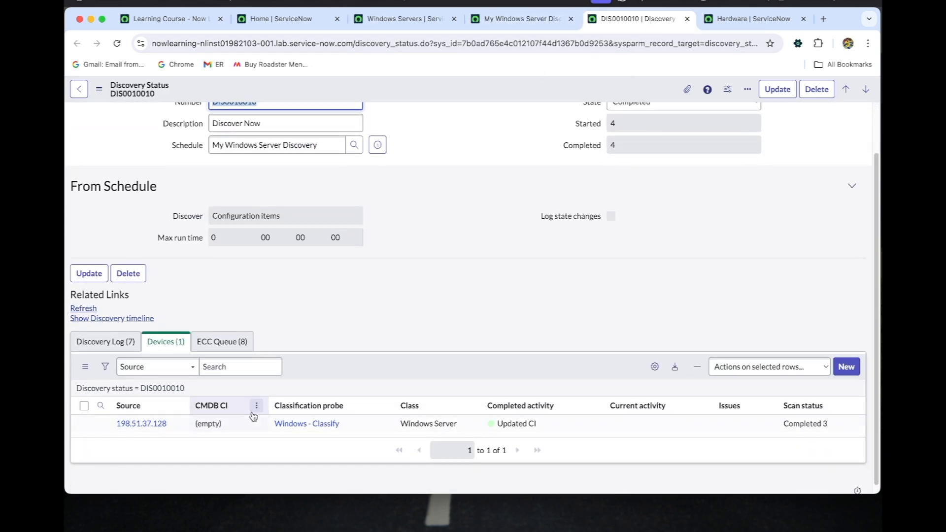
pyautogui.click(687, 18)
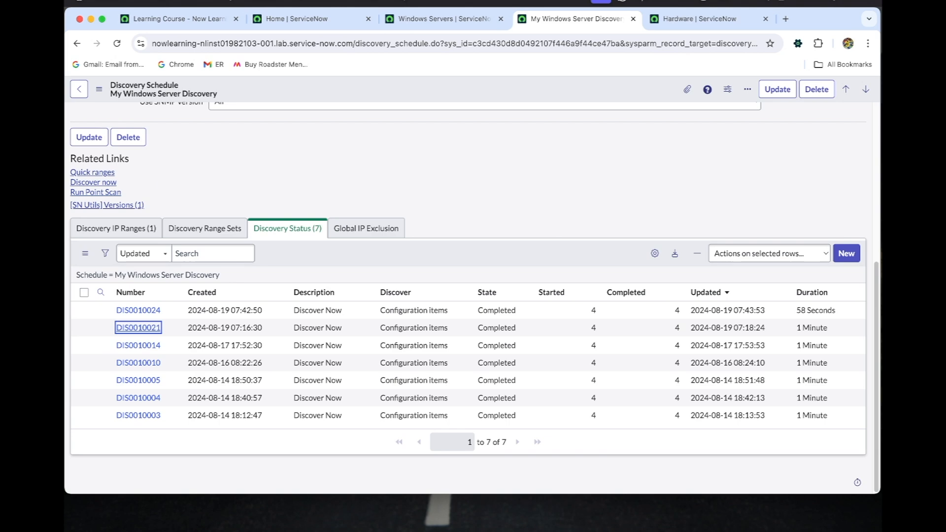
# Step: From the Home page, search the navigator for "hardware ass" and open the Hardware Assets list in a new browser tab
pyautogui.click(302, 20)
pyautogui.click(179, 100)
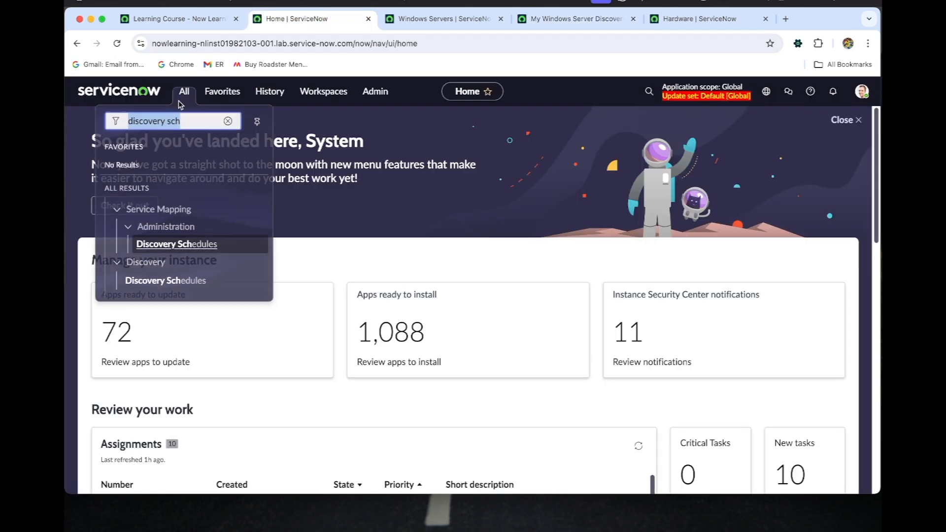
pyautogui.write('hard')
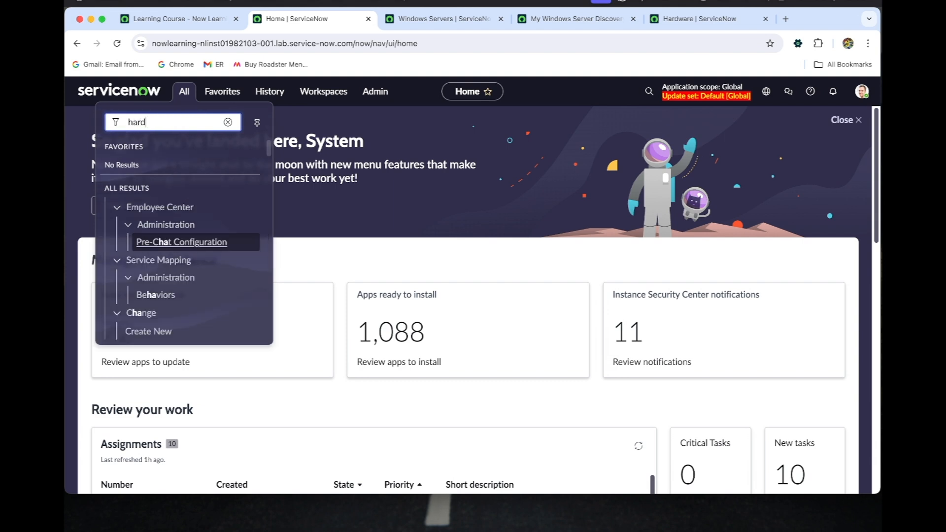
pyautogui.write('ware ass')
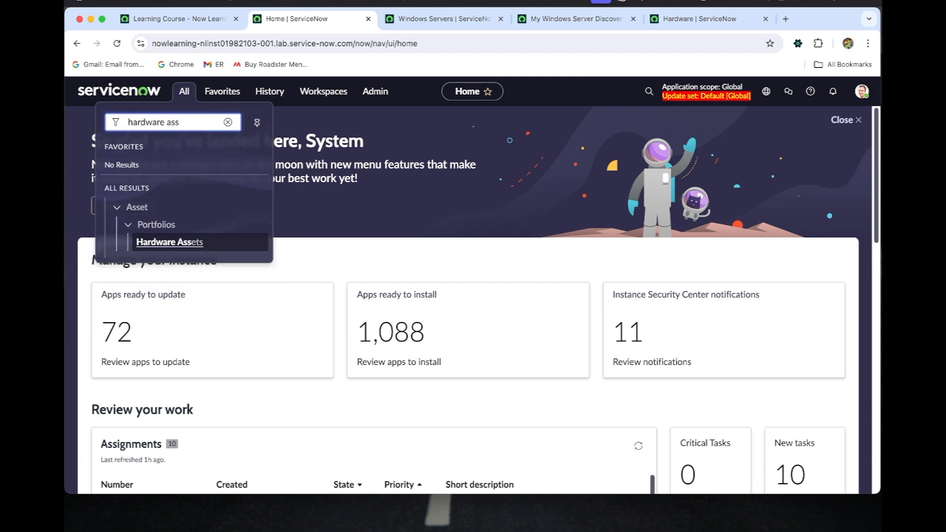
pyautogui.click(192, 242)
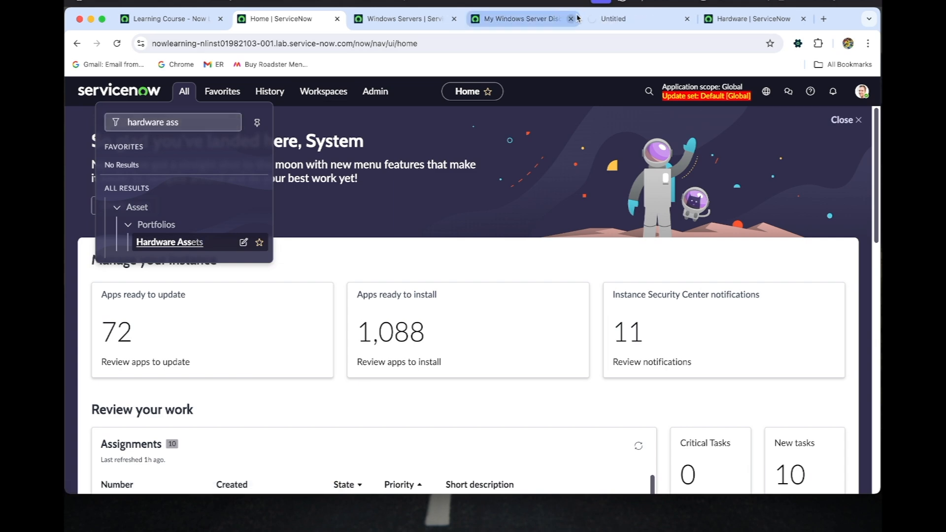
pyautogui.click(597, 22)
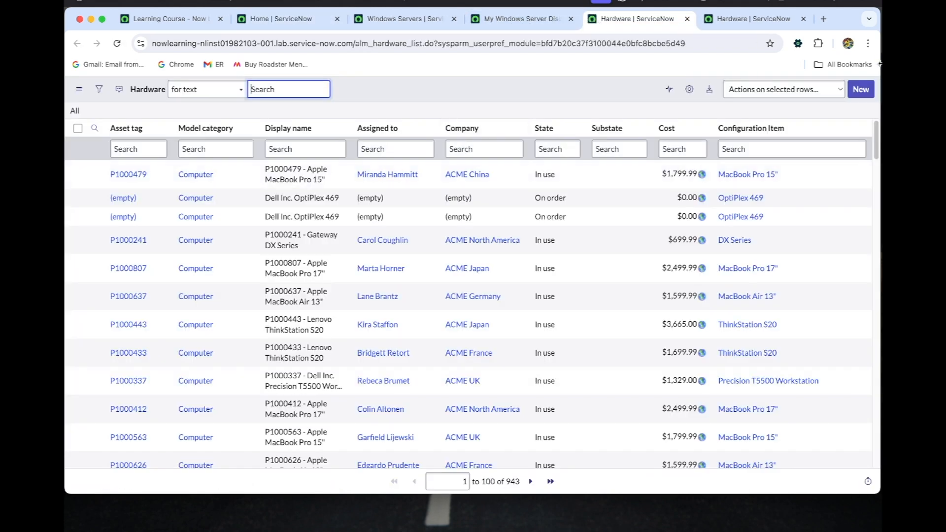
# Step: Start a new hardware asset record and look up Computer as its model category
pyautogui.click(692, 145)
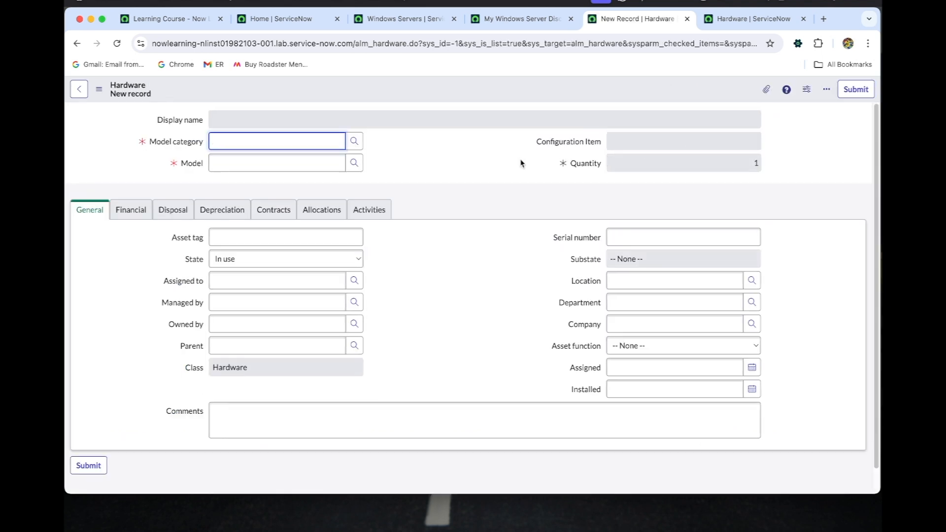
pyautogui.click(352, 142)
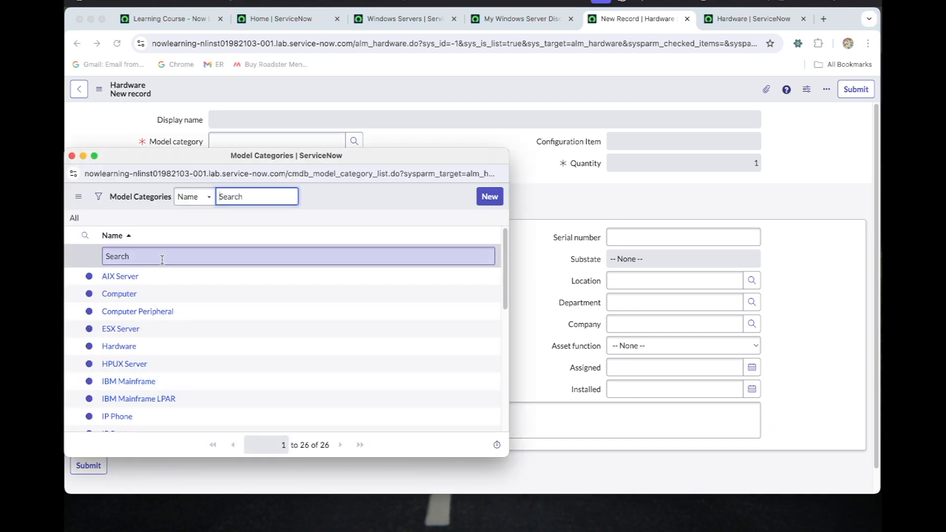
pyautogui.click(162, 257)
pyautogui.write('computer')
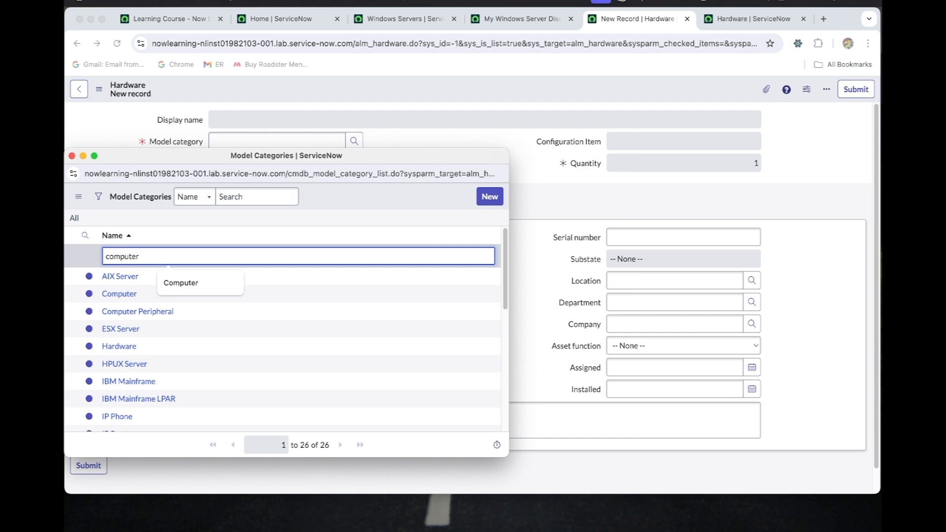
pyautogui.press('Return')
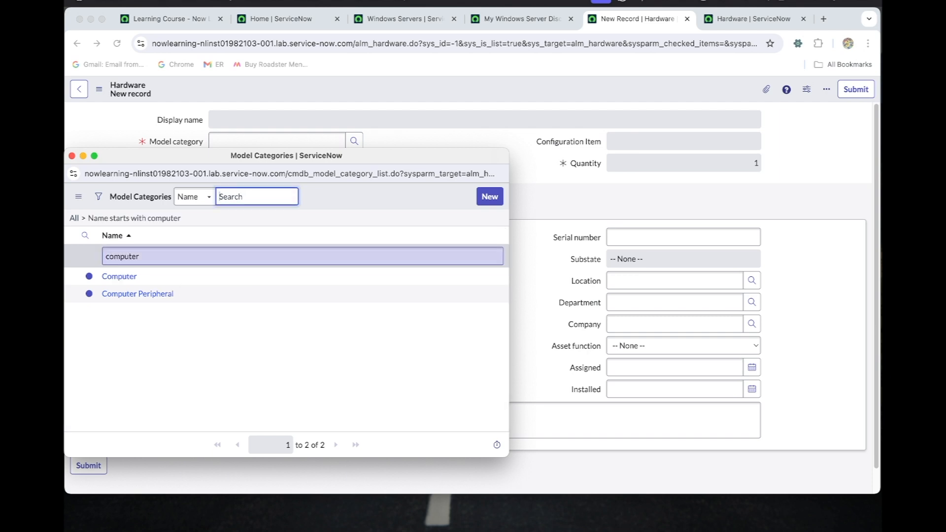
pyautogui.click(111, 276)
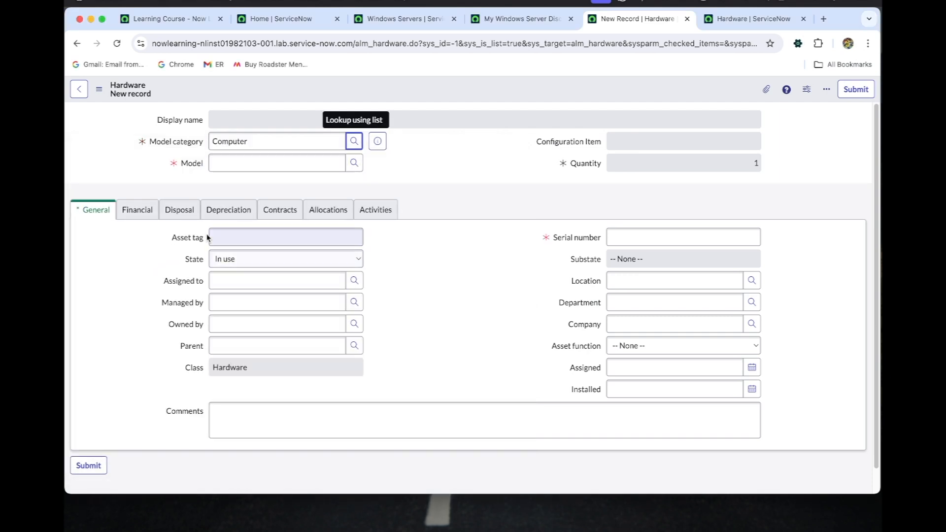
# Step: Look up product models whose display name starts with "dell" and choose Dell Inc. Alienware M17x as the asset's model
pyautogui.click(353, 164)
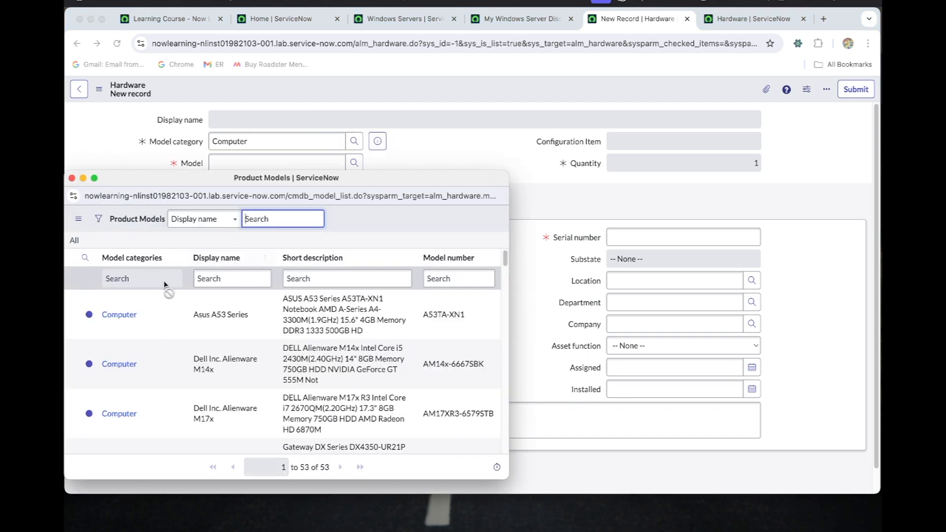
pyautogui.click(220, 280)
pyautogui.write('dell')
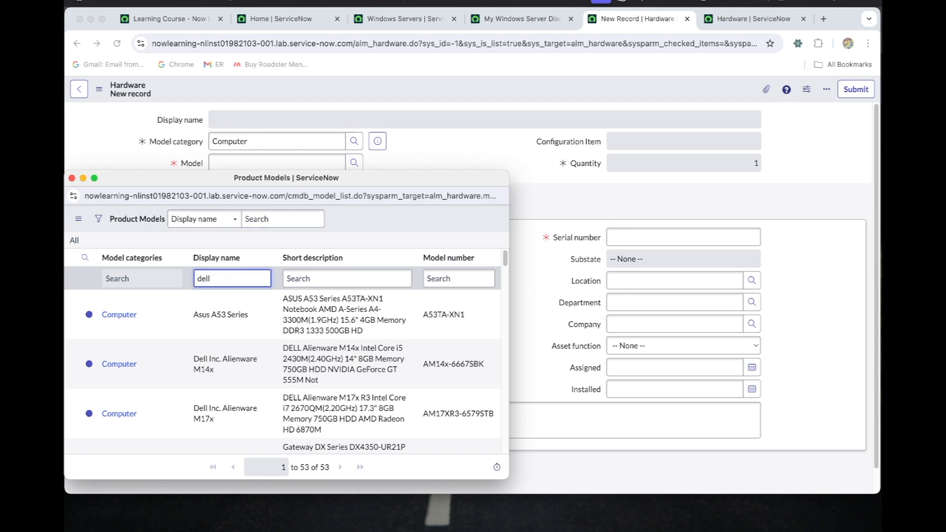
pyautogui.press('Return')
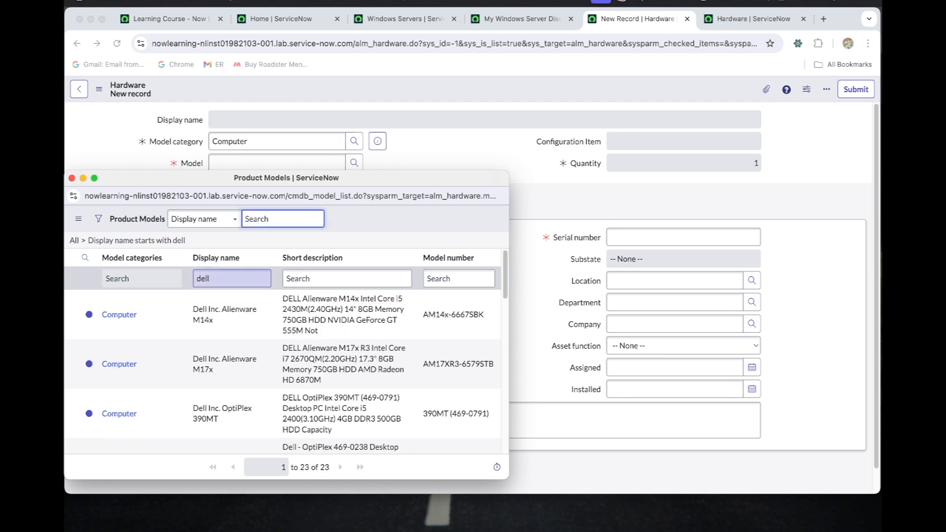
pyautogui.scroll(-1, 230, 321)
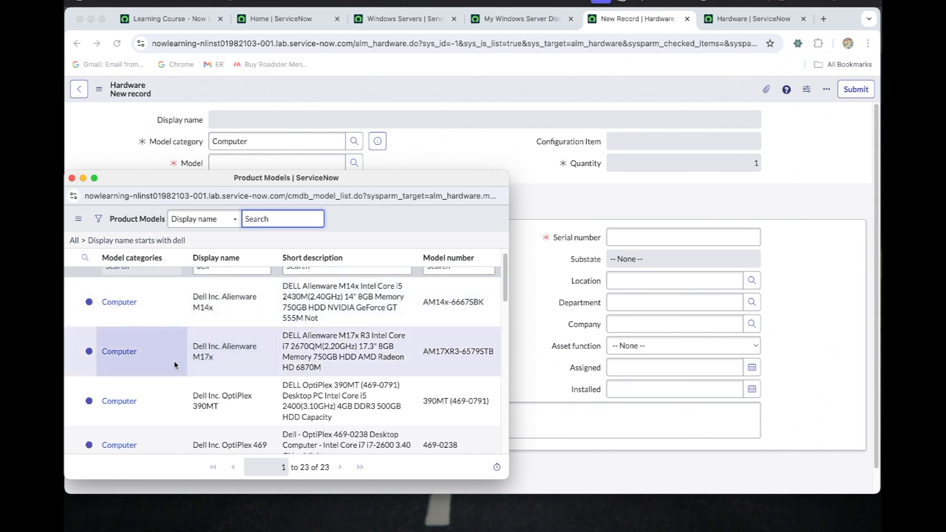
pyautogui.click(126, 353)
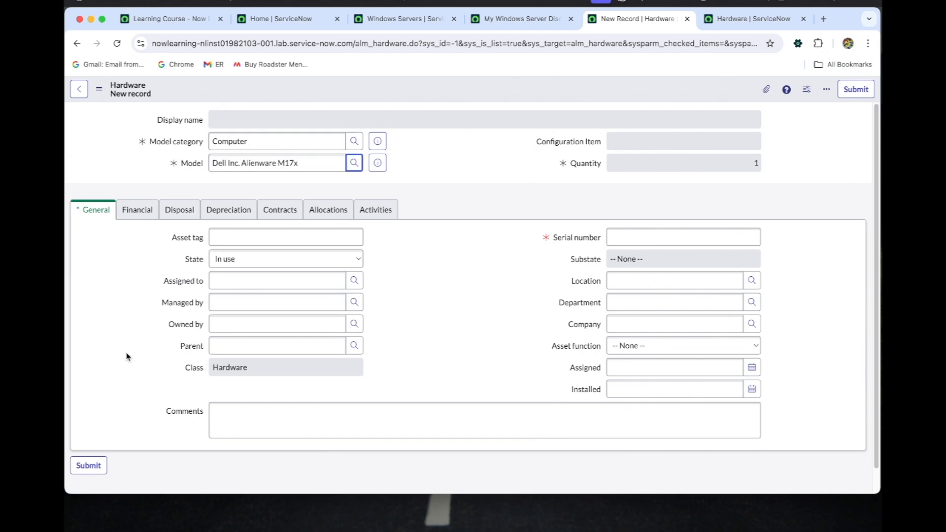
# Step: Set the new hardware asset's asset tag to ABC123
pyautogui.click(242, 241)
pyautogui.write('A')
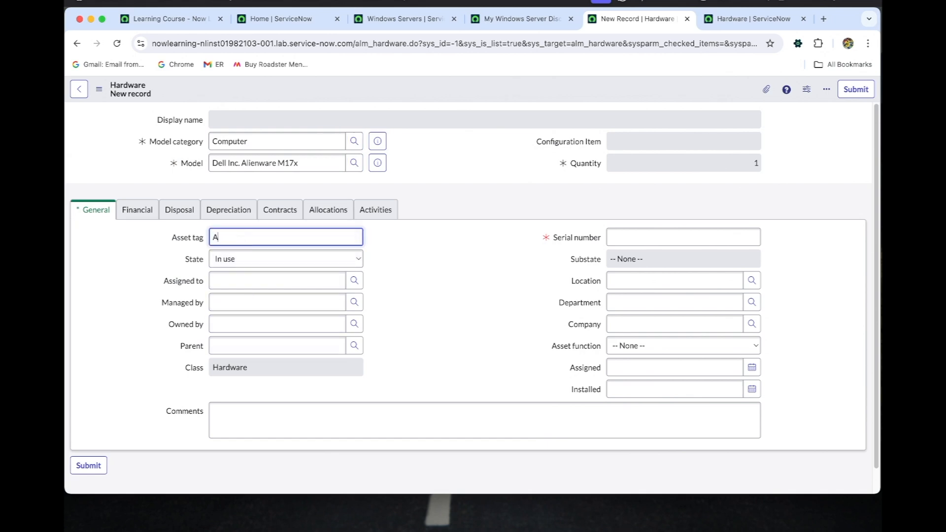
pyautogui.write('BC123')
# Step: Copy the saved serial number from the text editor, minimize the editor, and paste the number into the asset's Serial number field
pyautogui.press('super+Tab')
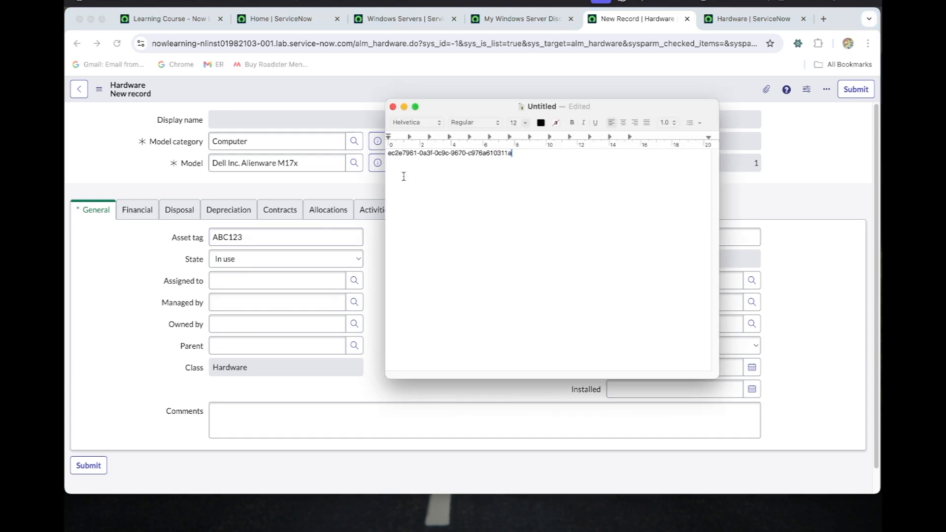
pyautogui.moveTo(525, 153); pyautogui.dragTo(388, 154)
pyautogui.press('super+c')
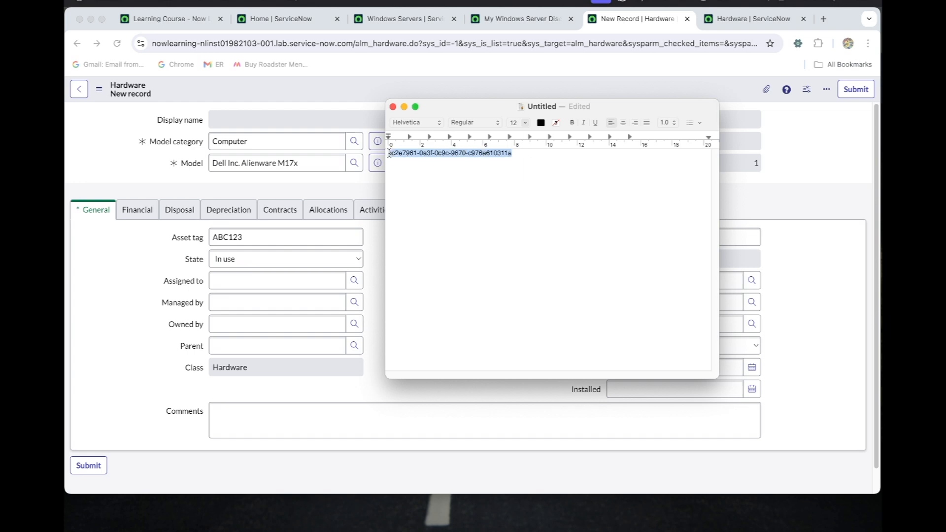
pyautogui.click(404, 107)
pyautogui.click(646, 236)
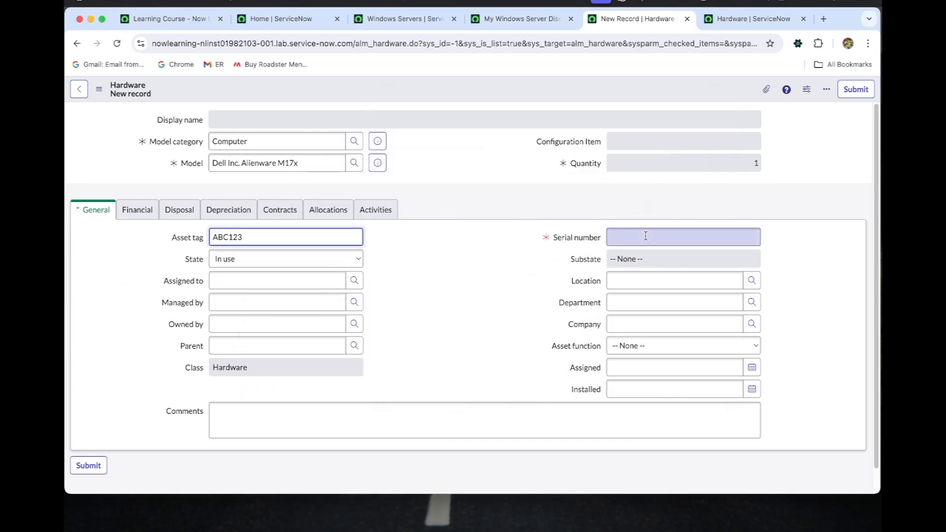
pyautogui.press('super+v')
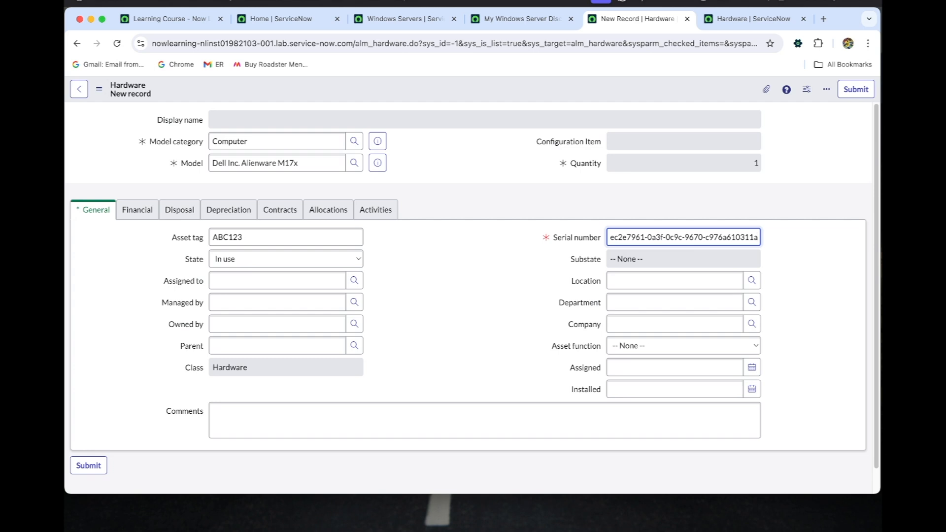
# Step: Save the new hardware asset and open its linked computer configuration item in a separate tab to check the CI's name
pyautogui.rightClick(477, 96)
pyautogui.click(487, 99)
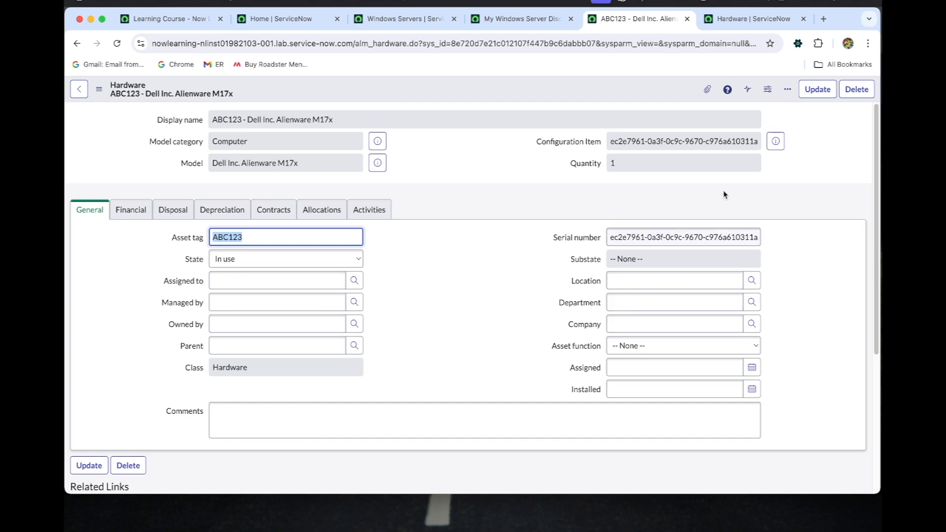
pyautogui.click(782, 144)
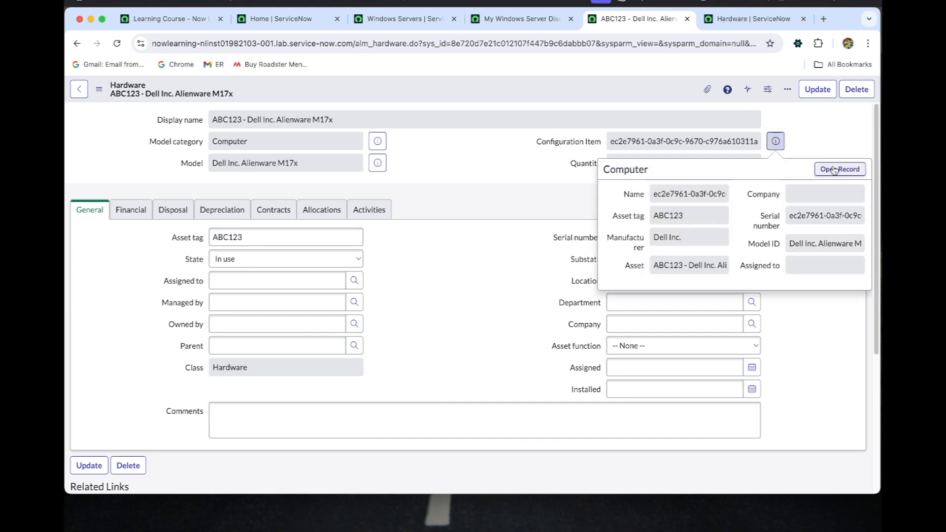
pyautogui.keyDown('super'); pyautogui.click(833, 171); pyautogui.keyUp('super')
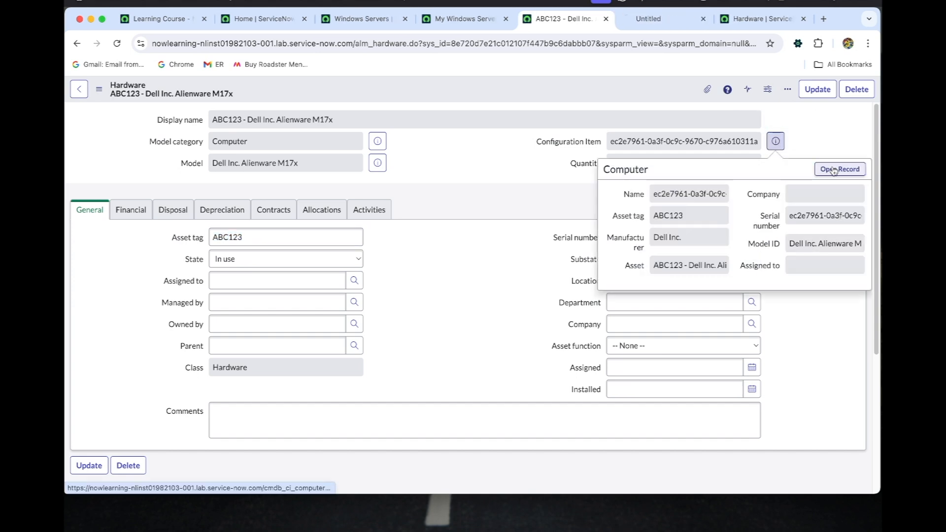
pyautogui.click(644, 21)
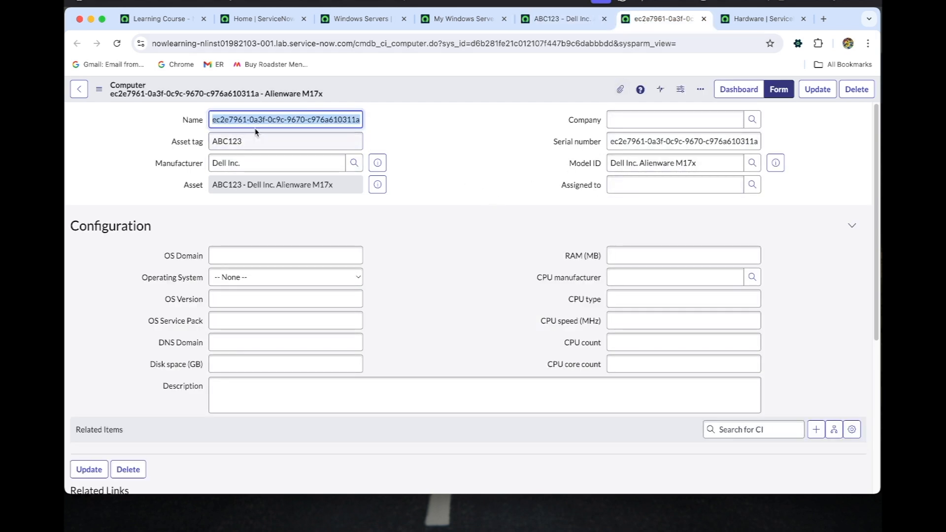
pyautogui.click(217, 119)
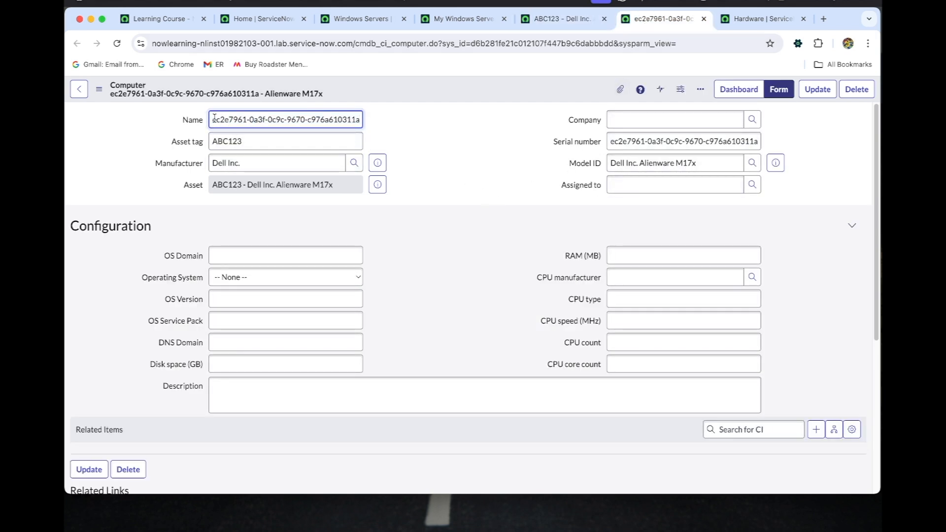
pyautogui.moveTo(214, 120); pyautogui.dragTo(350, 127)
pyautogui.click(406, 132)
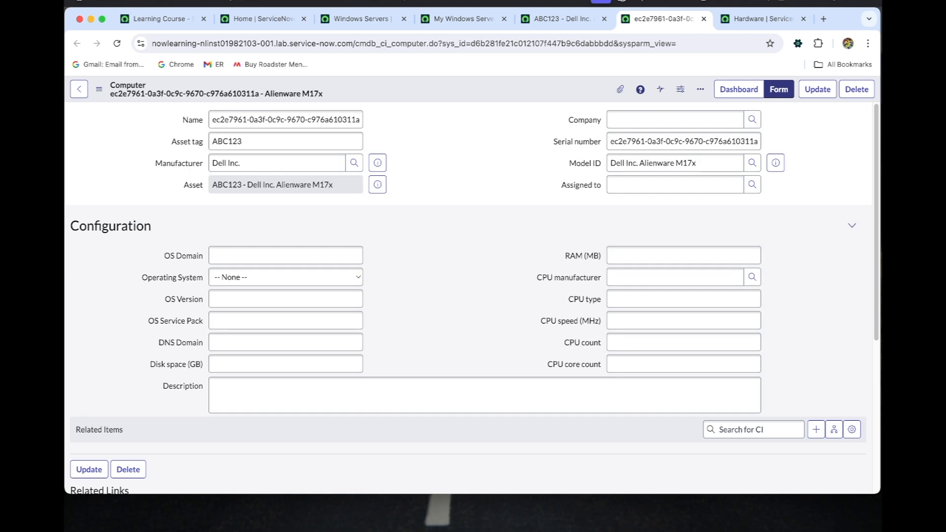
# Step: Go back to the My Windows Server Discovery schedule and run the discovery immediately
pyautogui.click(361, 19)
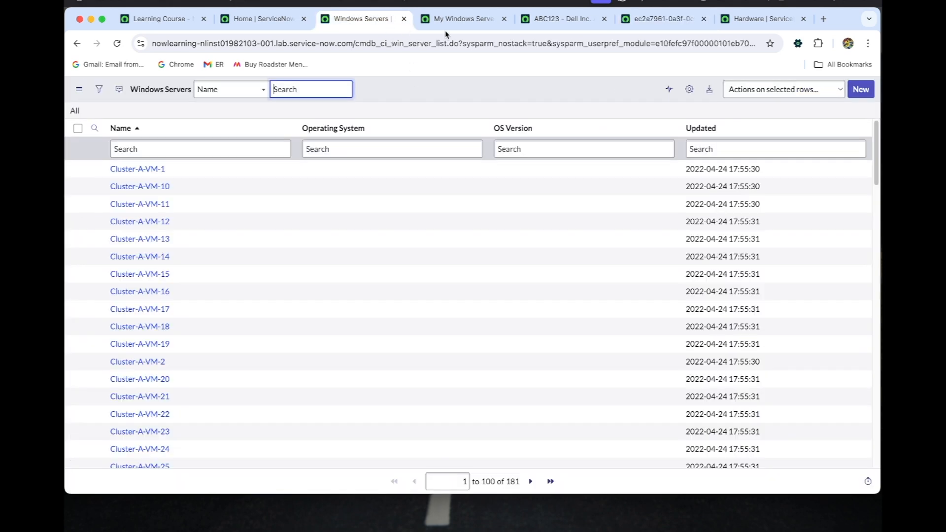
pyautogui.click(456, 19)
pyautogui.scroll(5, 376, 123)
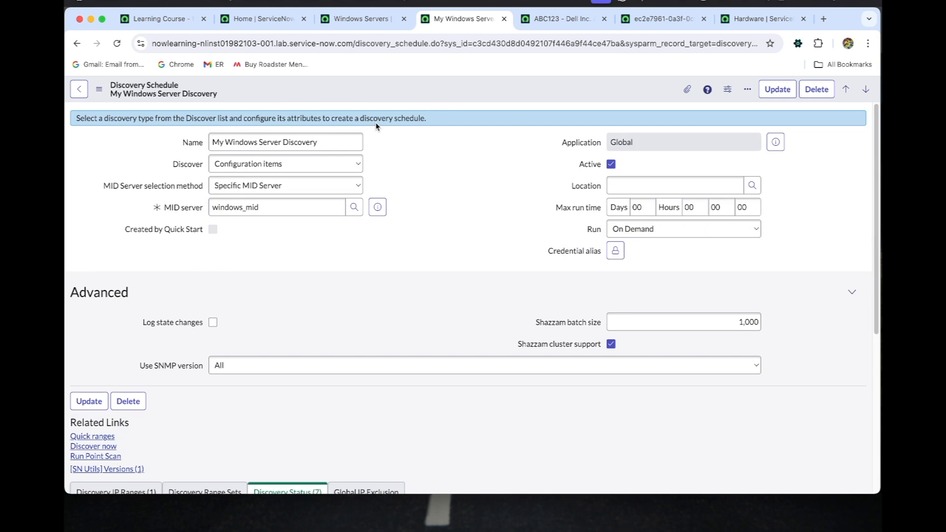
pyautogui.scroll(-3, 276, 188)
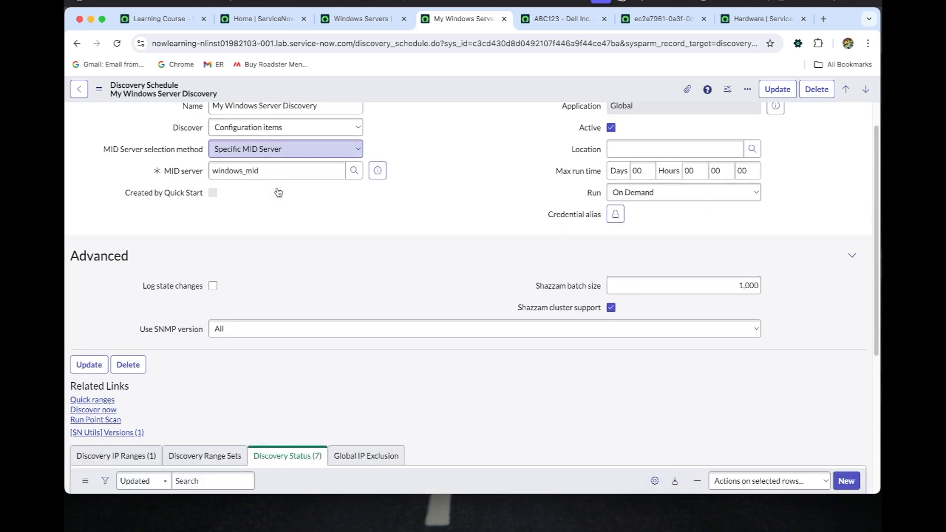
pyautogui.scroll(-2, 277, 192)
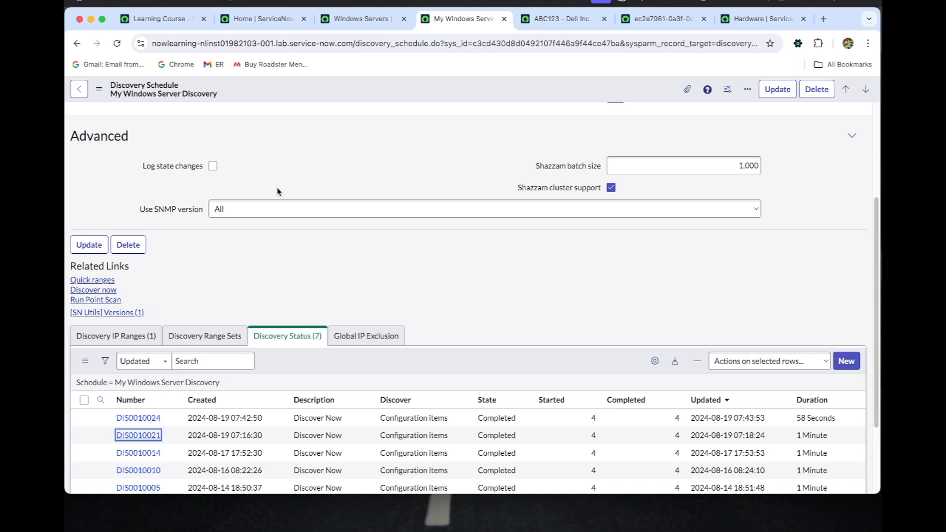
pyautogui.click(82, 291)
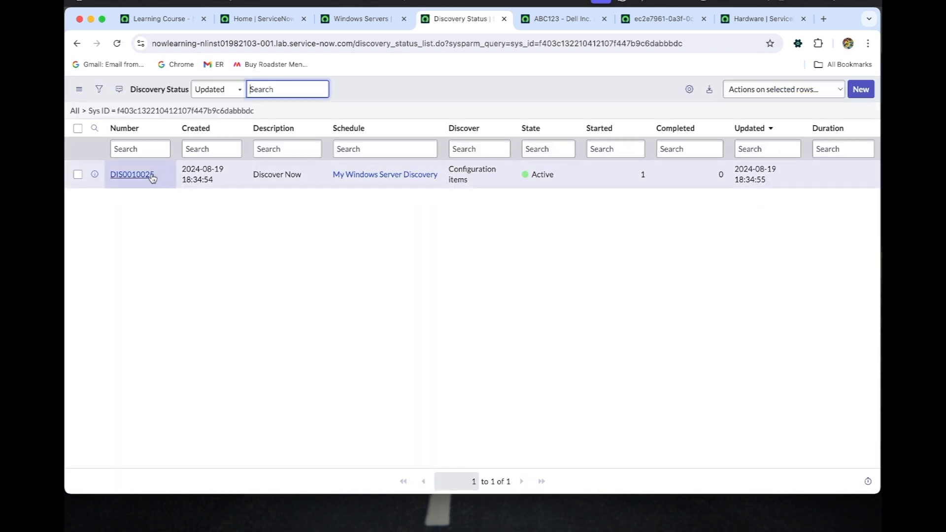
# Step: Open the new discovery run's status record and reload it to check the device's scan progress
pyautogui.click(151, 176)
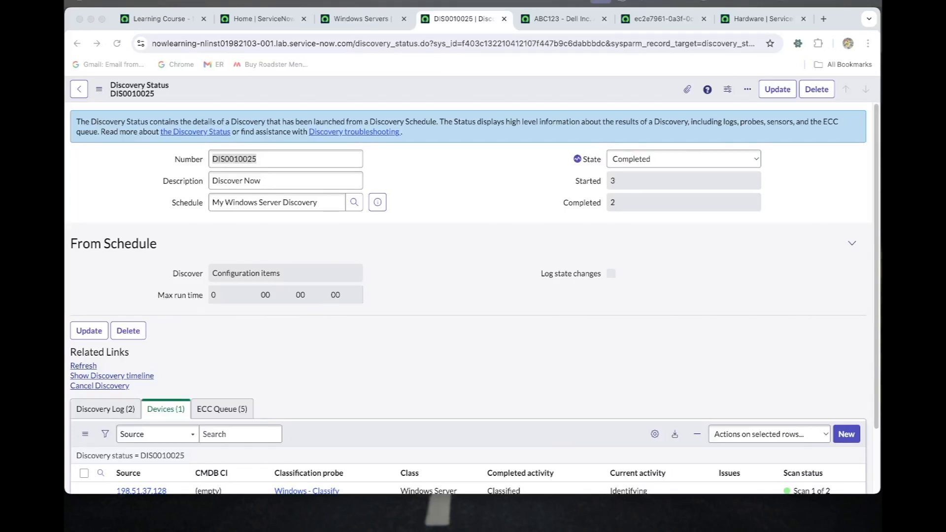
pyautogui.scroll(-1, 247, 283)
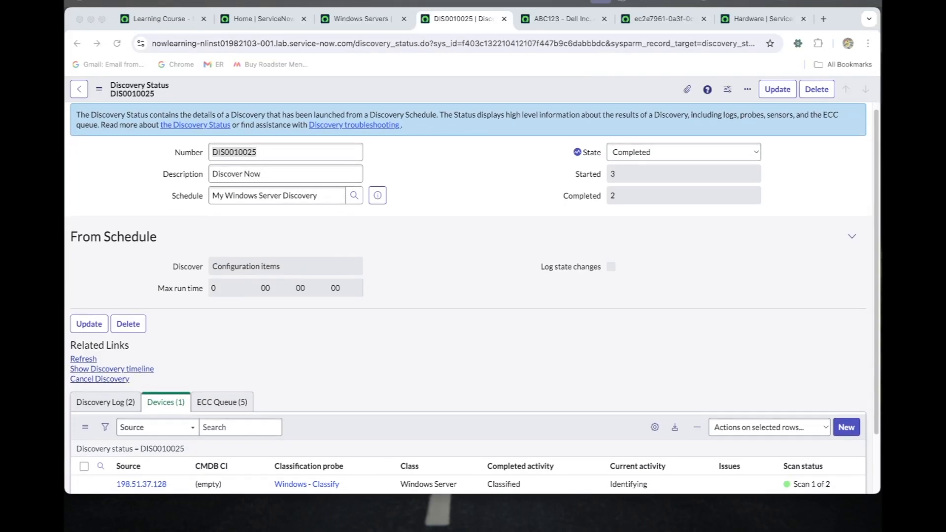
pyautogui.scroll(-2, 269, 310)
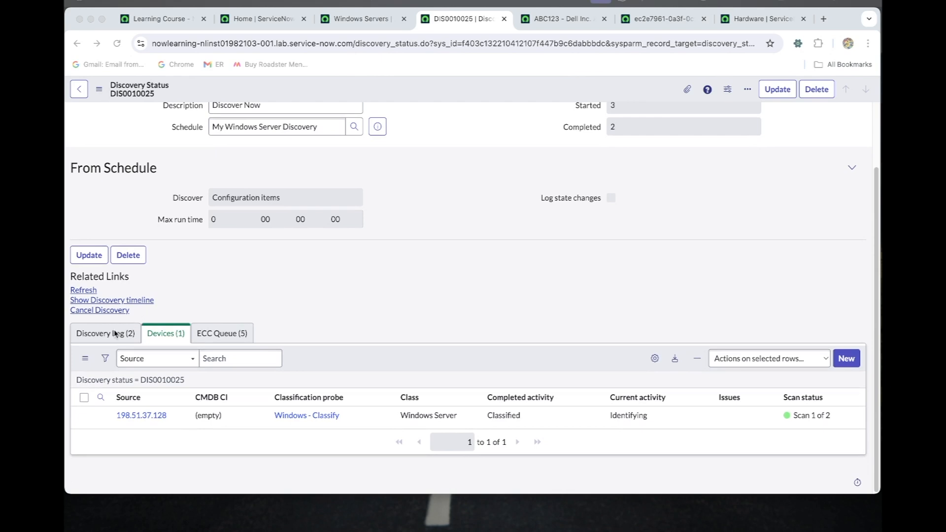
pyautogui.click(116, 44)
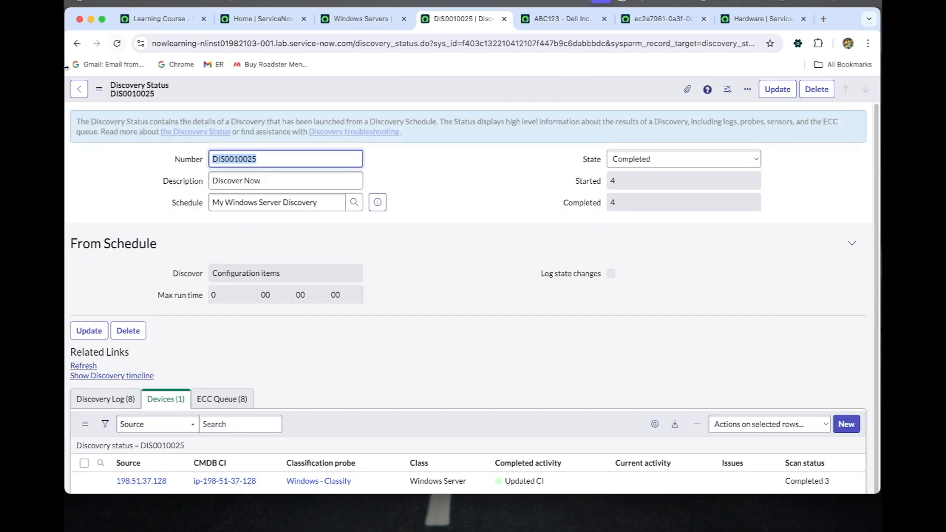
pyautogui.scroll(-2, 349, 317)
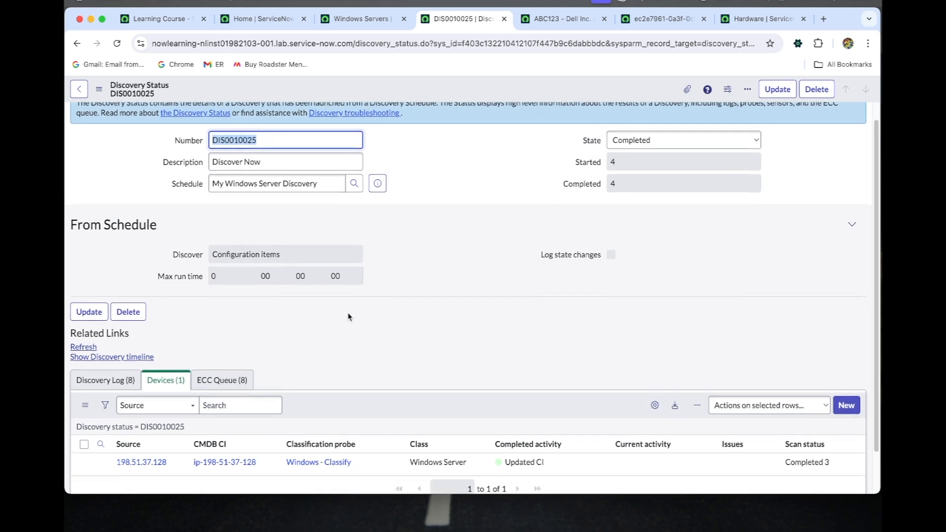
# Step: Review the run's discovery log and device entry, and check the field values on the asset's computer CI form
pyautogui.click(105, 334)
pyautogui.scroll(-4, 215, 316)
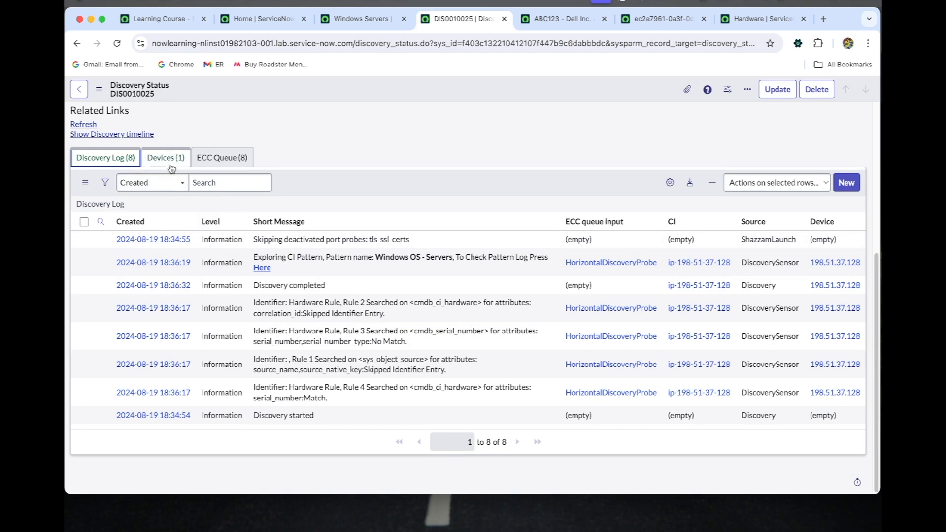
pyautogui.click(170, 166)
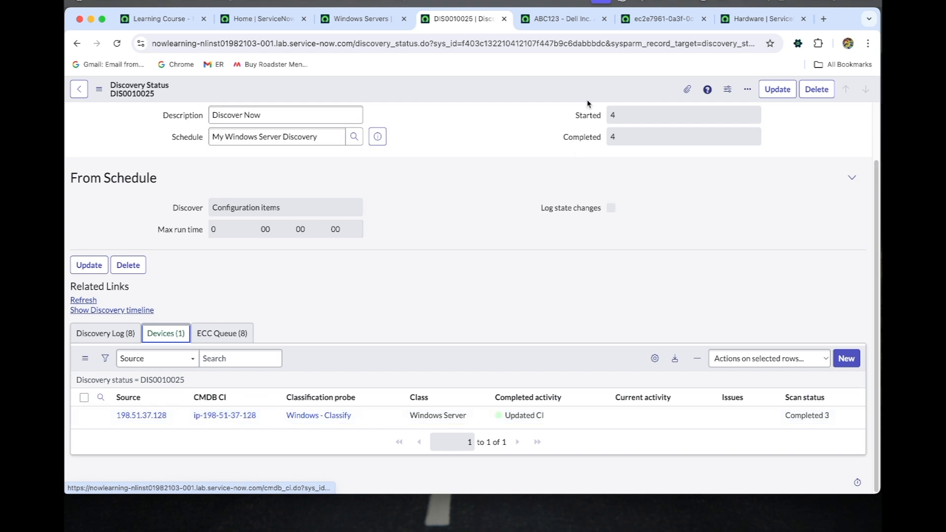
pyautogui.click(563, 18)
pyautogui.click(662, 20)
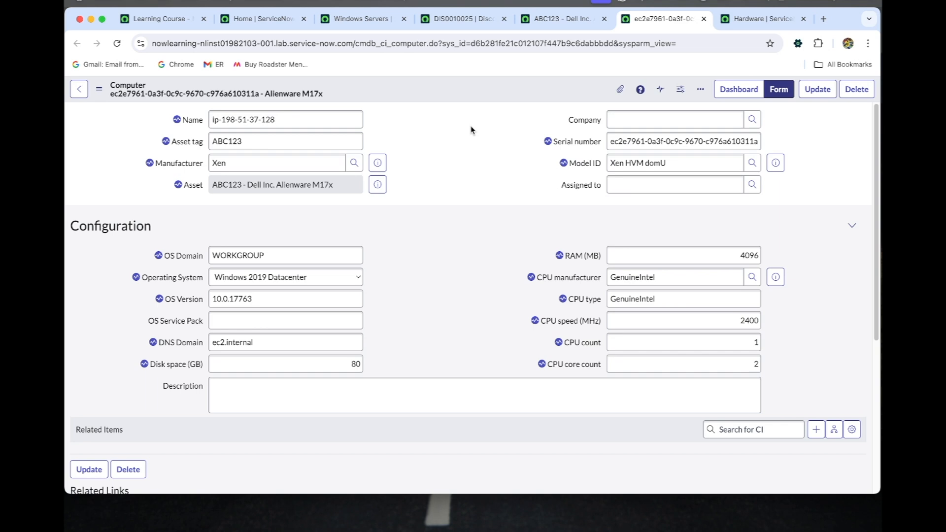
# Step: Examine which Hardware Rule identifier entries were searched in the discovery log, and return to the run's device list
pyautogui.click(471, 26)
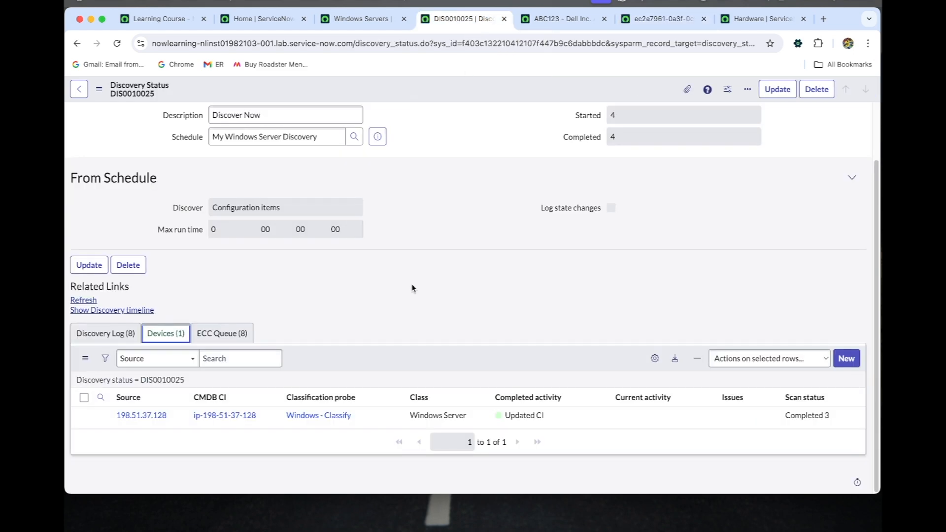
pyautogui.click(134, 334)
pyautogui.scroll(-5, 200, 355)
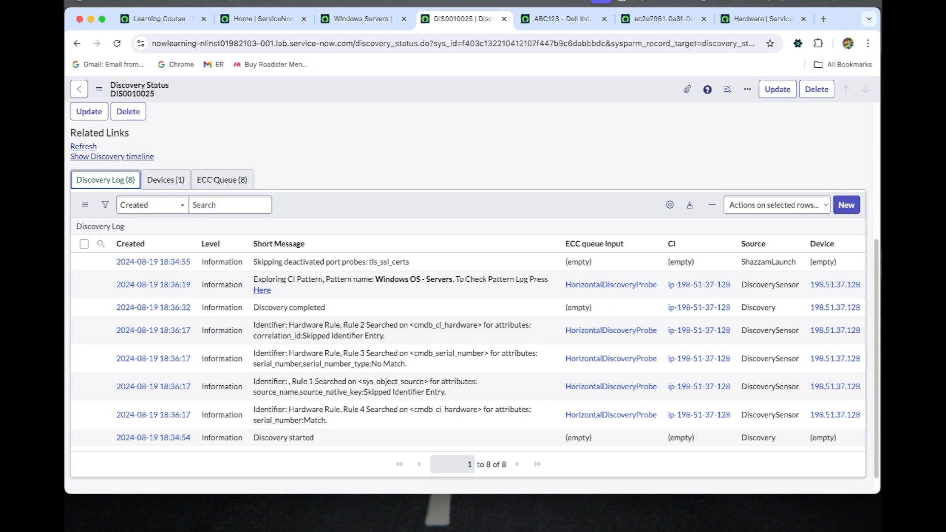
pyautogui.click(167, 180)
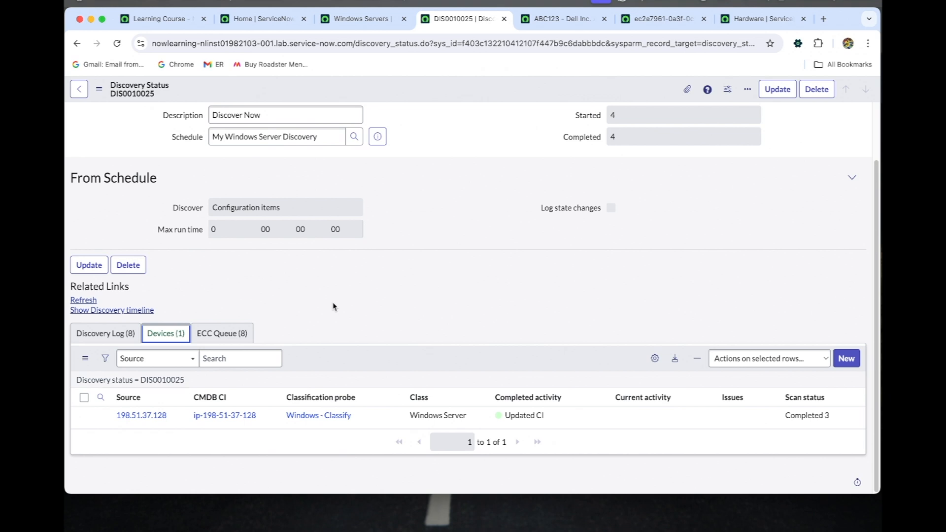
# Step: Open the discovered device's CMDB CI in a separate tab and review its configuration fields and related lists
pyautogui.keyDown('super'); pyautogui.click(247, 417); pyautogui.keyUp('super')
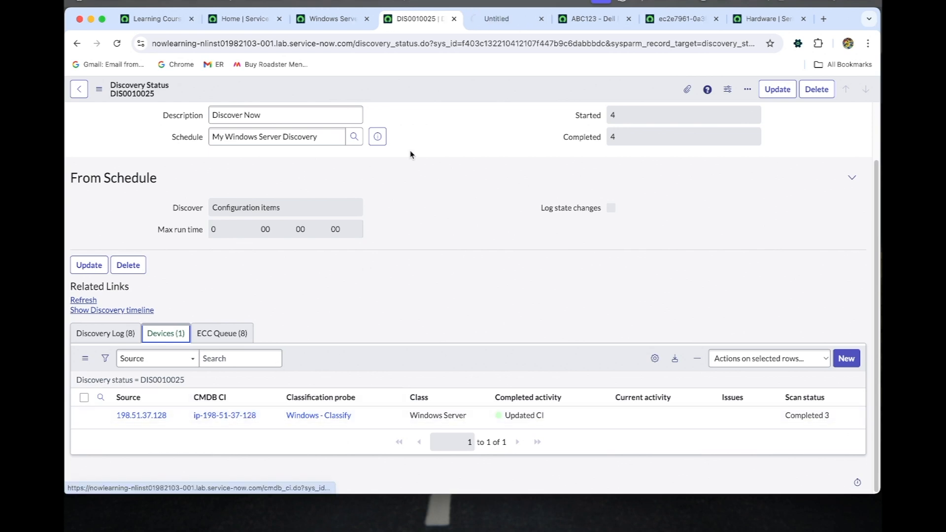
pyautogui.click(505, 26)
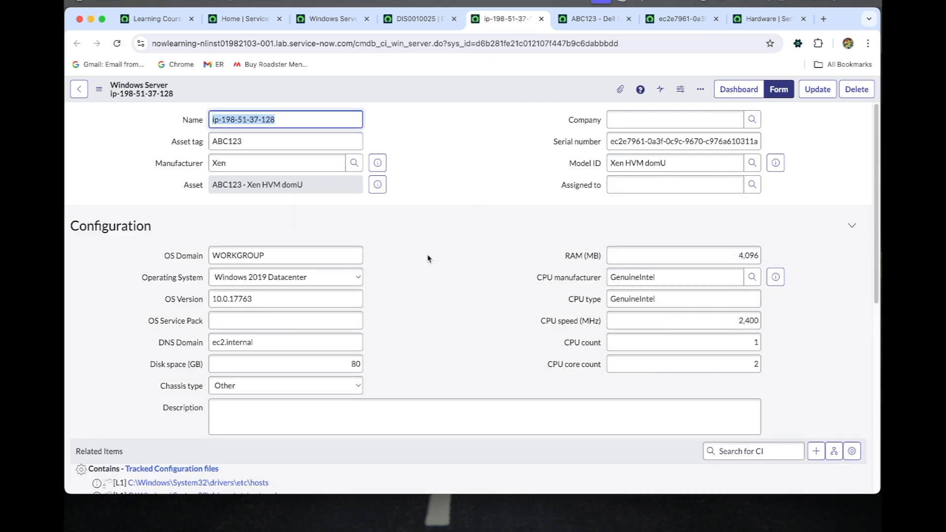
pyautogui.scroll(-8, 428, 259)
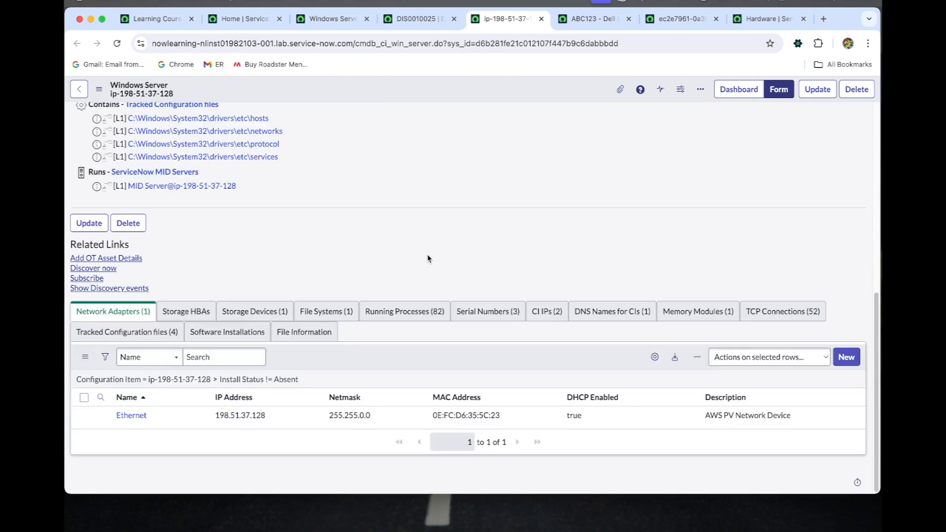
pyautogui.scroll(10, 385, 281)
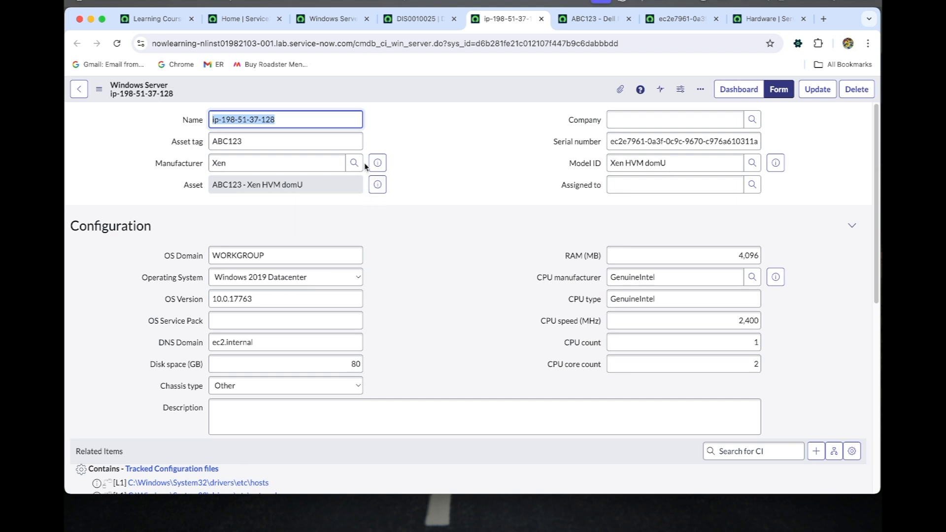
# Step: Open the Windows server's linked asset in a separate tab and compare it with the original asset and computer CI forms
pyautogui.click(377, 185)
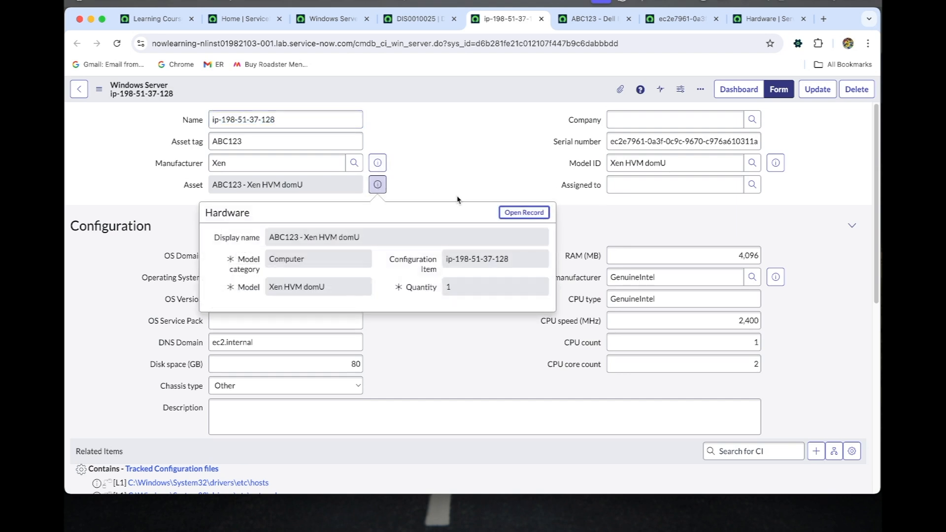
pyautogui.keyDown('super'); pyautogui.click(515, 211); pyautogui.keyUp('super')
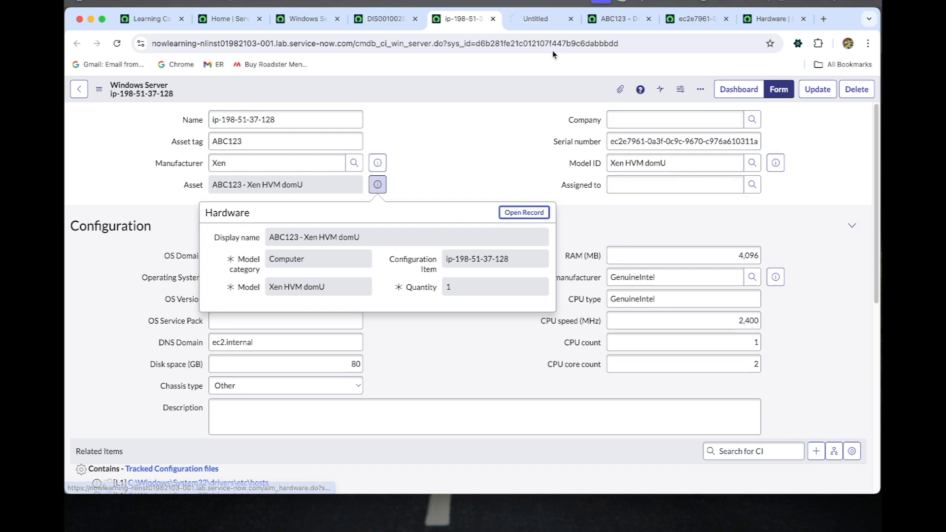
pyautogui.click(544, 20)
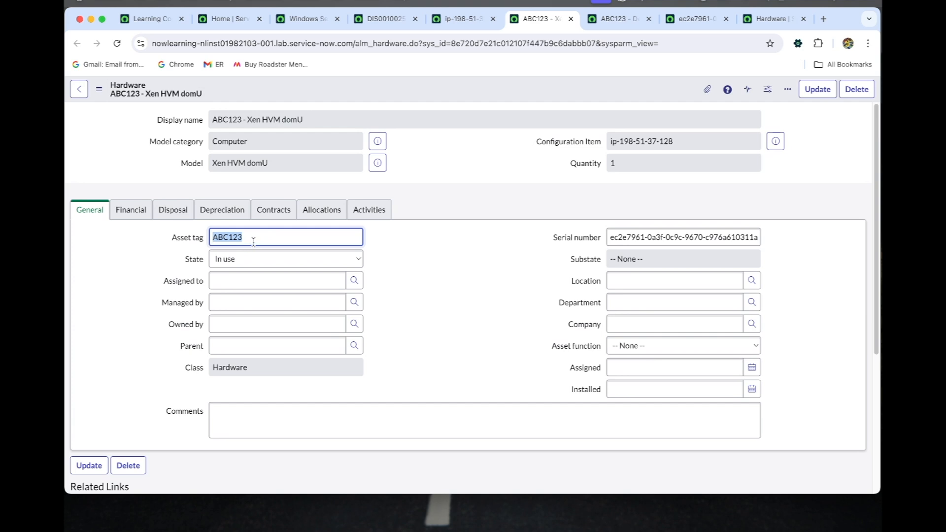
pyautogui.click(620, 24)
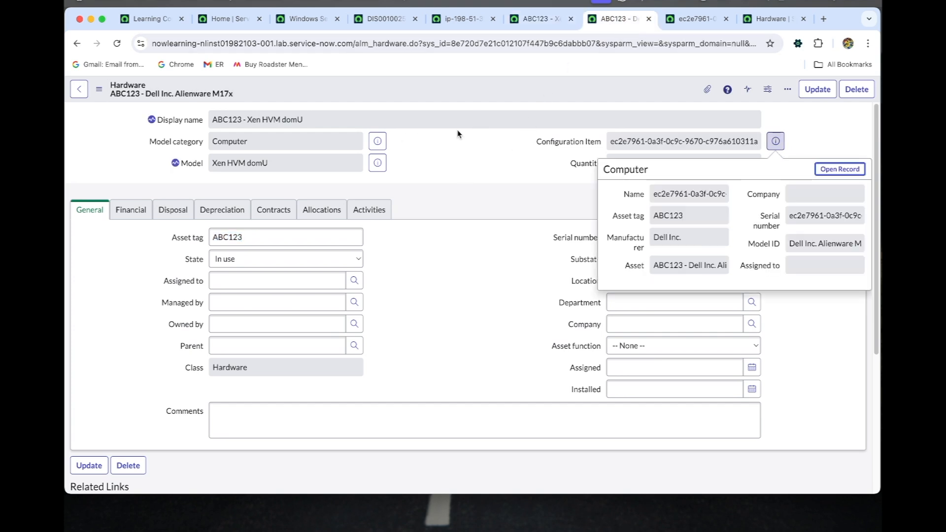
pyautogui.click(540, 22)
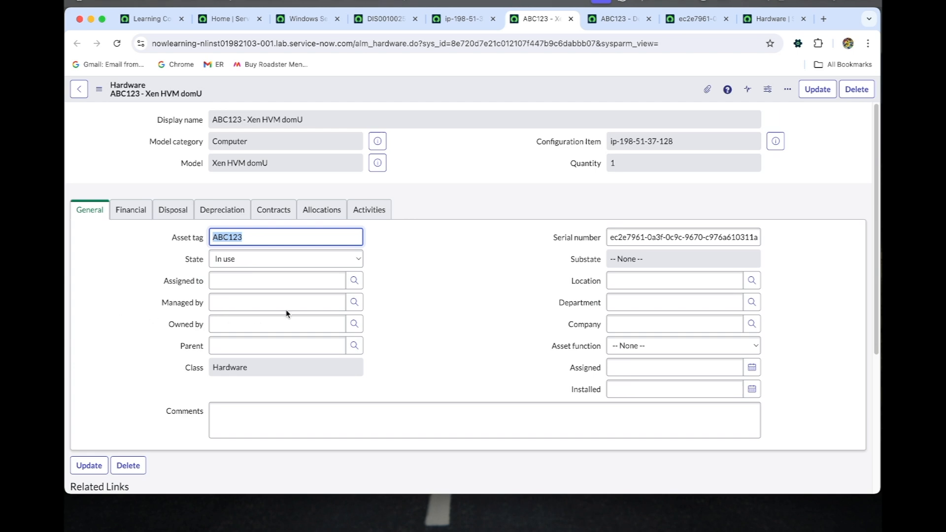
pyautogui.click(617, 20)
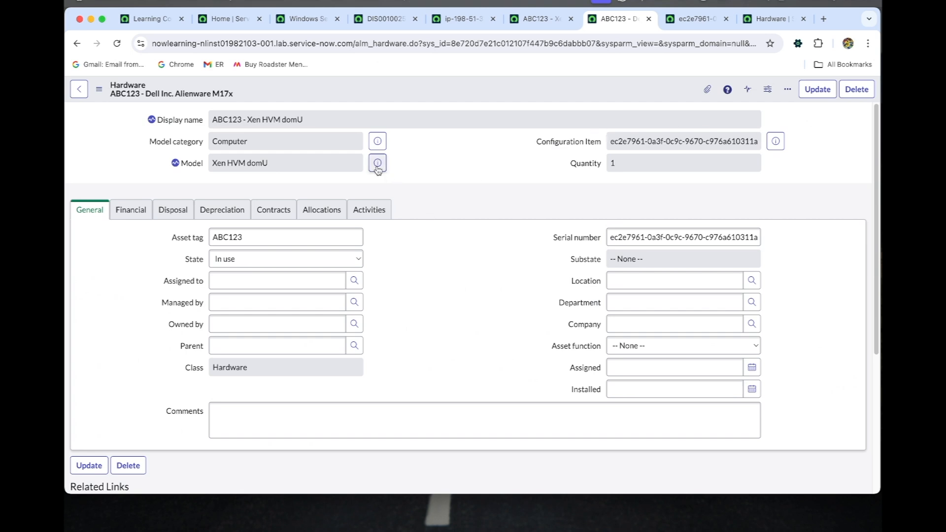
pyautogui.click(699, 22)
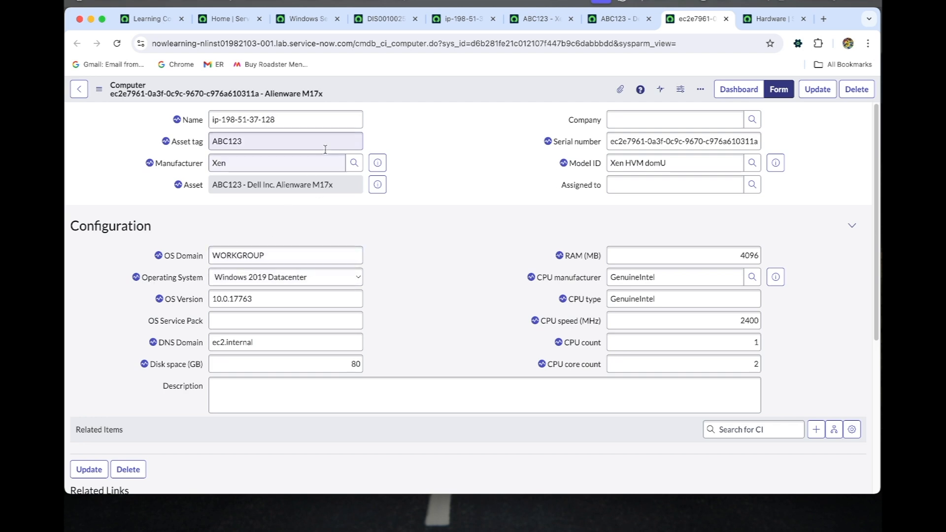
# Step: Return to the discovery run's status record and the Windows Servers list
pyautogui.click(385, 20)
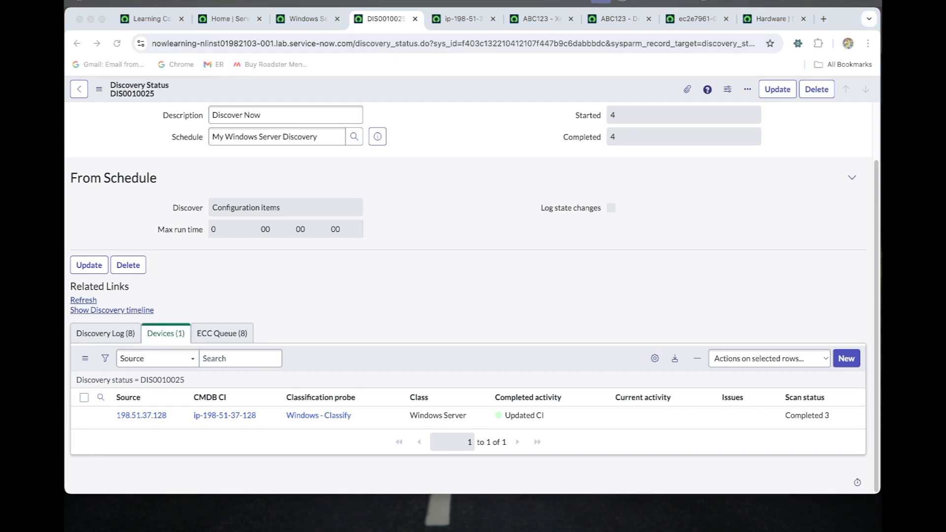
pyautogui.click(311, 18)
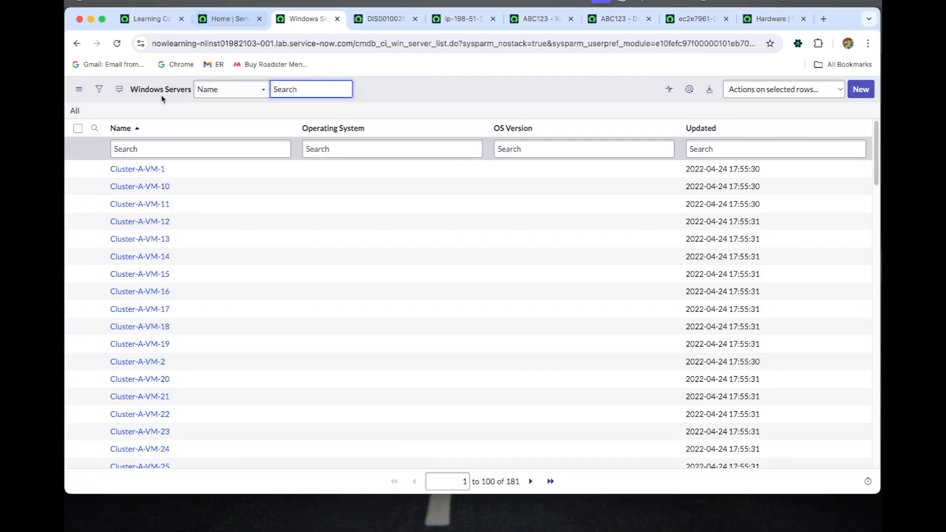
# Step: Refresh the Windows Servers list and sort it by Updated in descending order
pyautogui.click(117, 44)
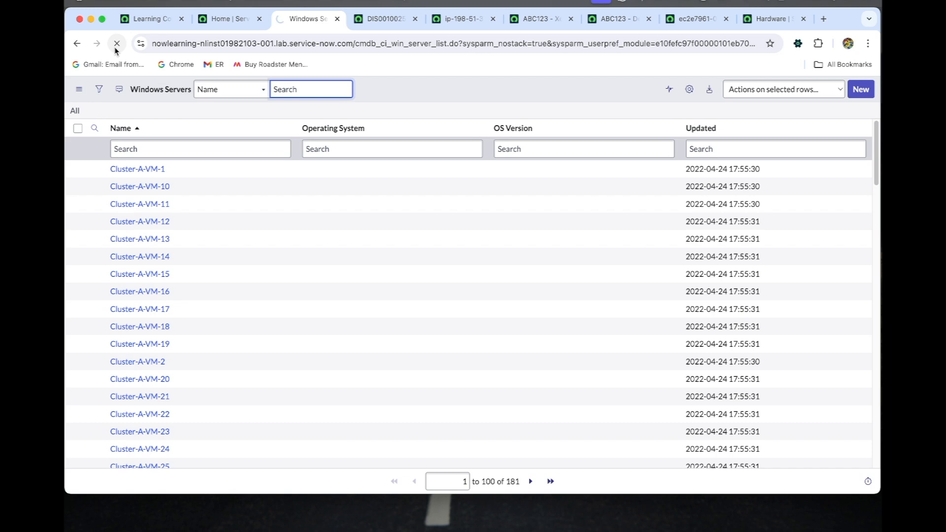
pyautogui.scroll(-10, 179, 177)
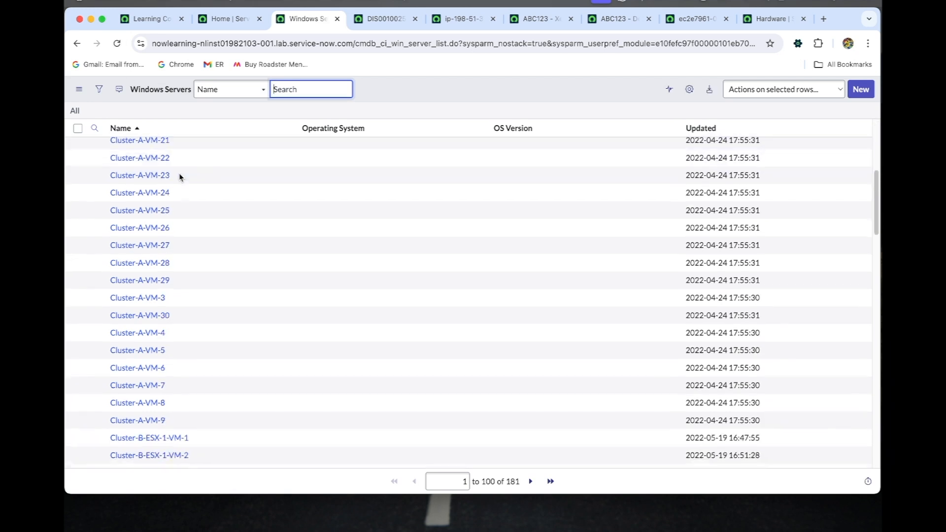
pyautogui.click(711, 127)
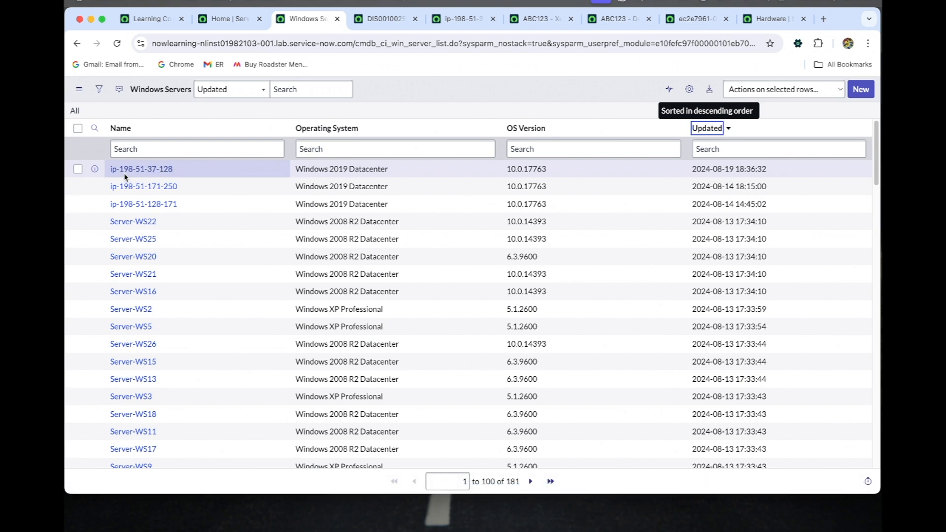
pyautogui.click(78, 169)
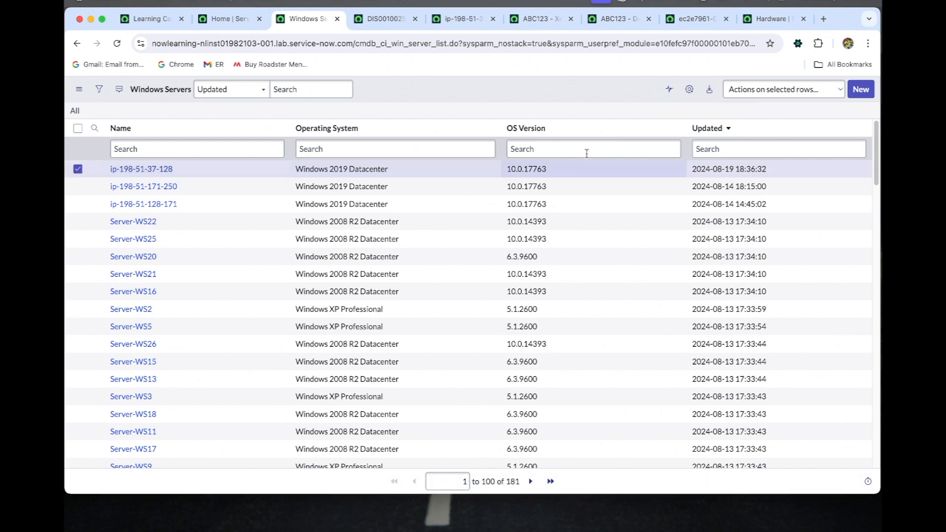
pyautogui.click(757, 91)
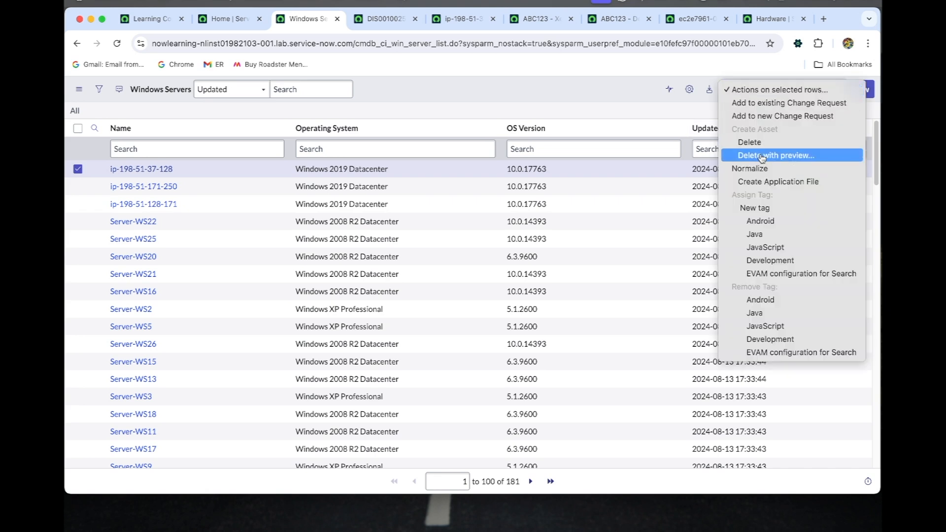
pyautogui.click(634, 99)
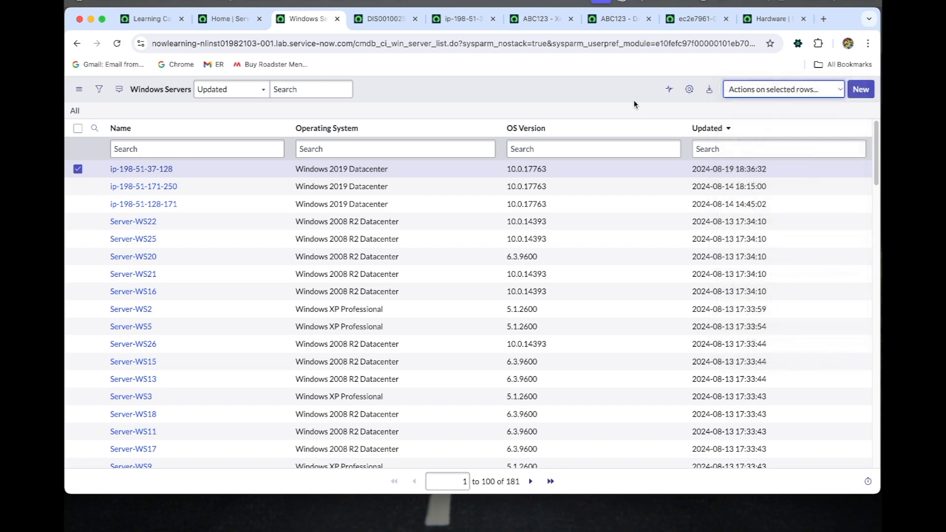
pyautogui.click(454, 19)
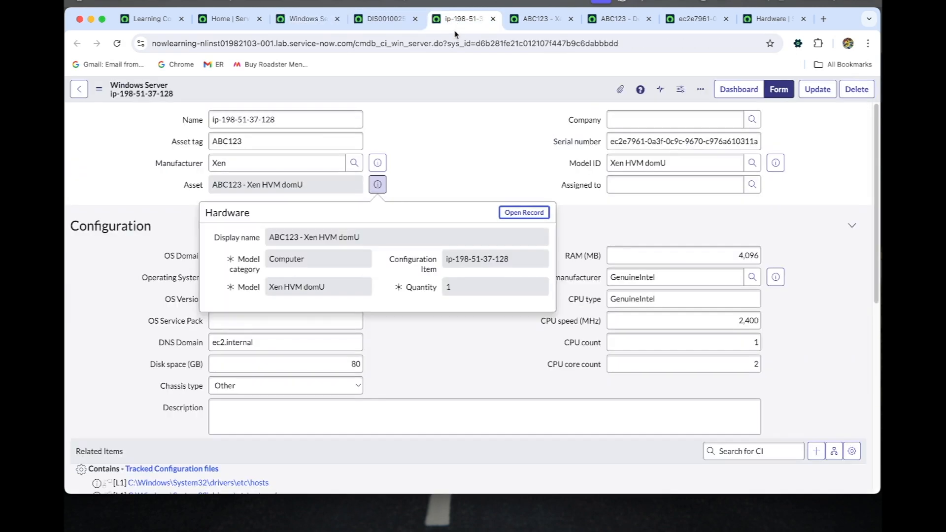
pyautogui.click(306, 21)
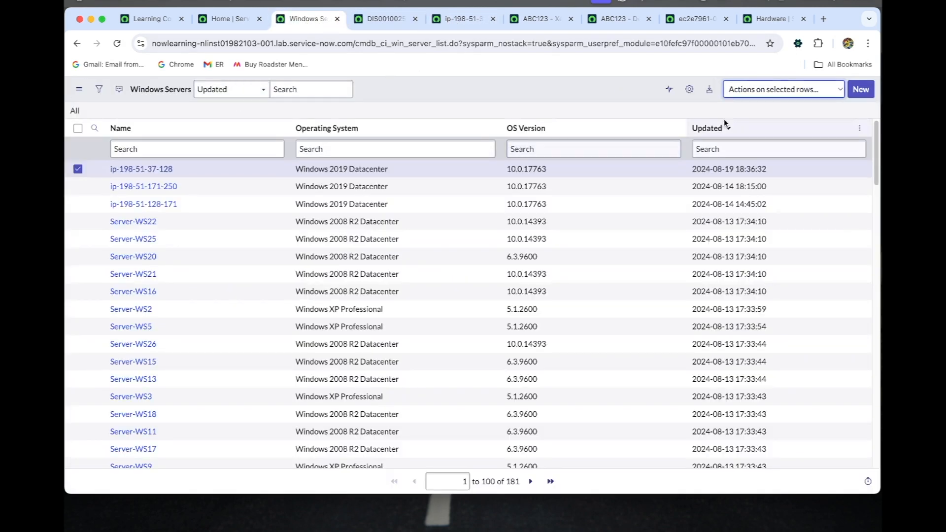
pyautogui.click(745, 89)
pyautogui.click(750, 142)
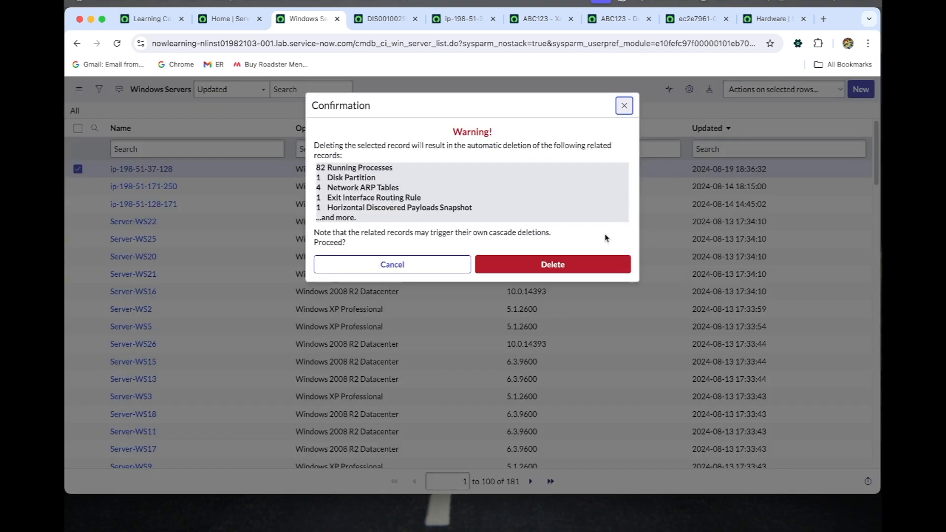
pyautogui.click(594, 265)
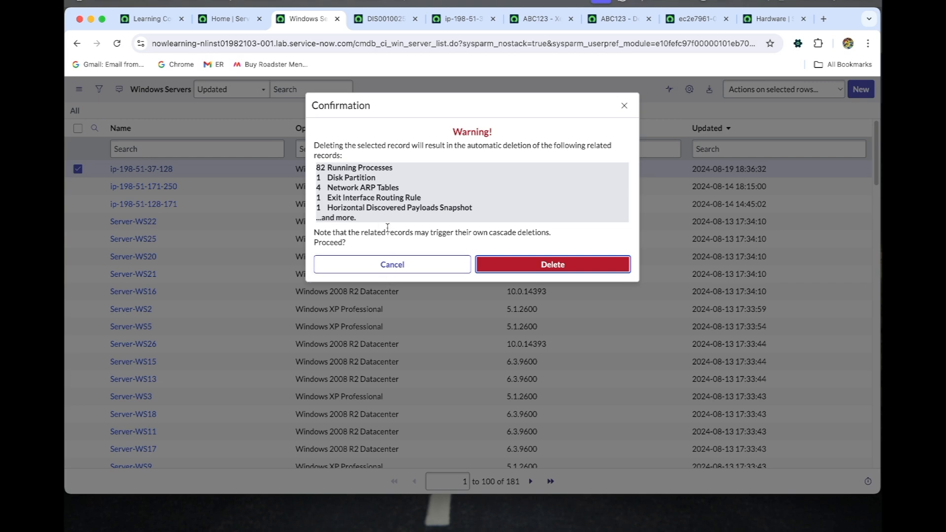
pyautogui.press('Return')
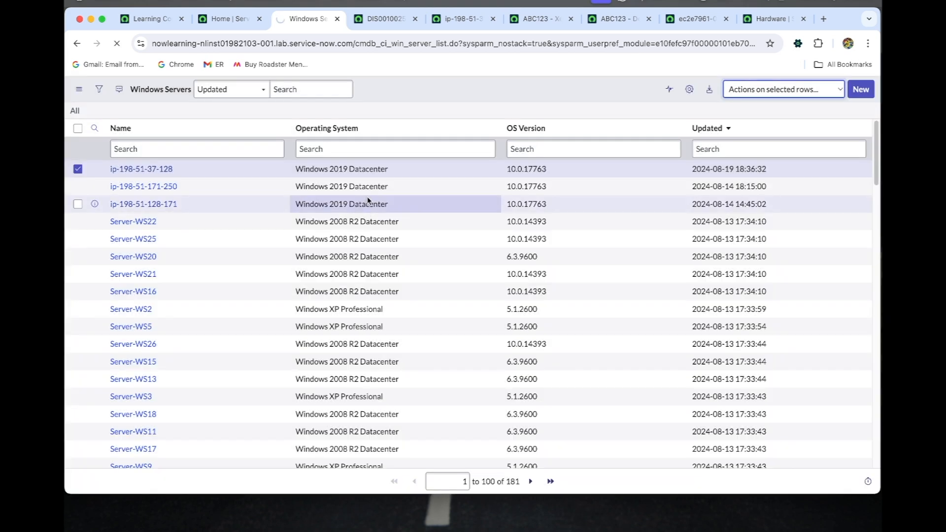
# Step: Open the Hardware Assets list in a separate tab and filter it by asset tag ABC123
pyautogui.click(229, 19)
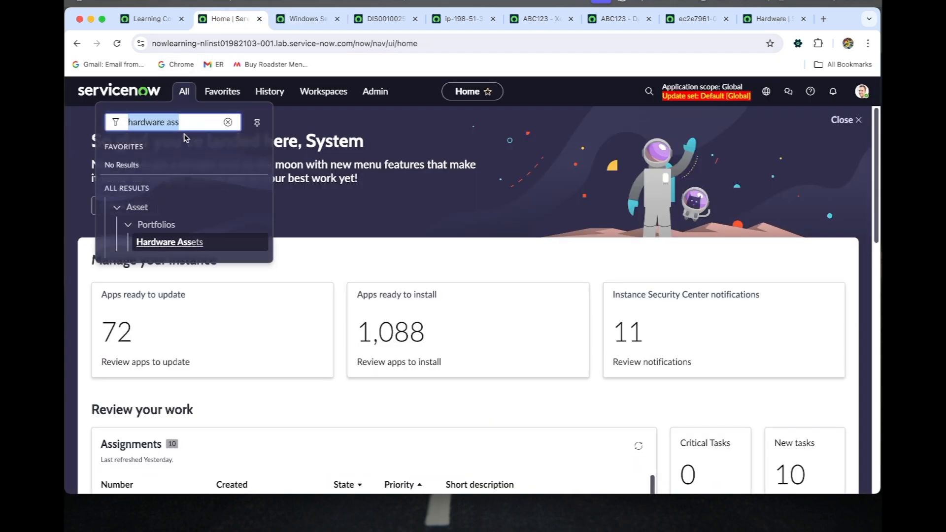
pyautogui.keyDown('super'); pyautogui.click(184, 242); pyautogui.keyUp('super')
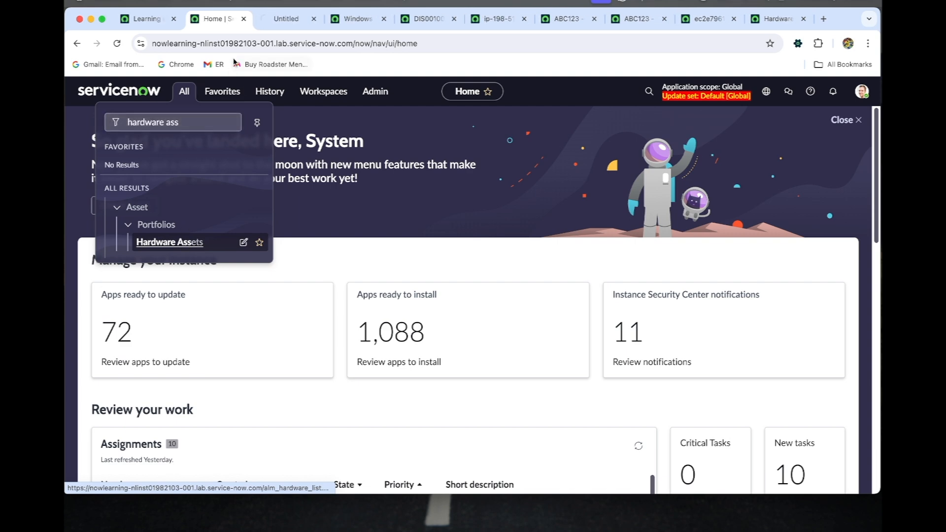
pyautogui.click(281, 20)
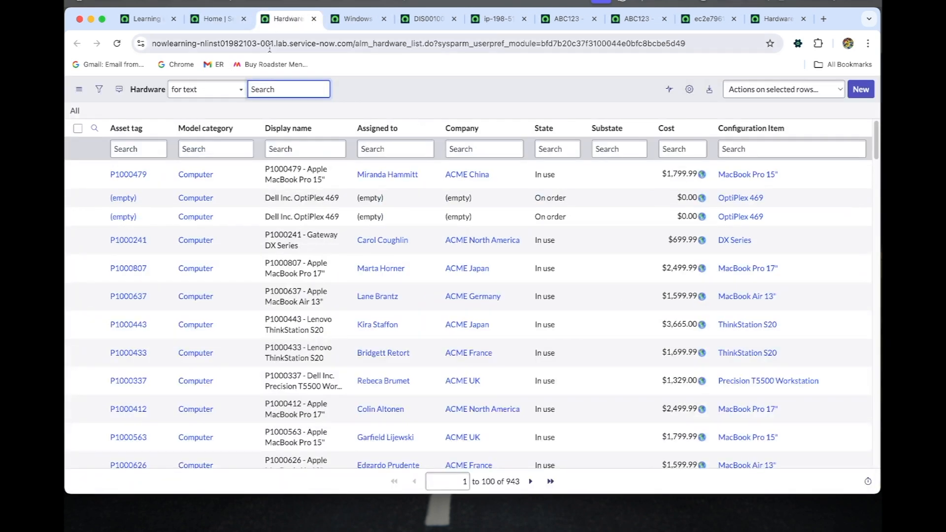
pyautogui.click(153, 150)
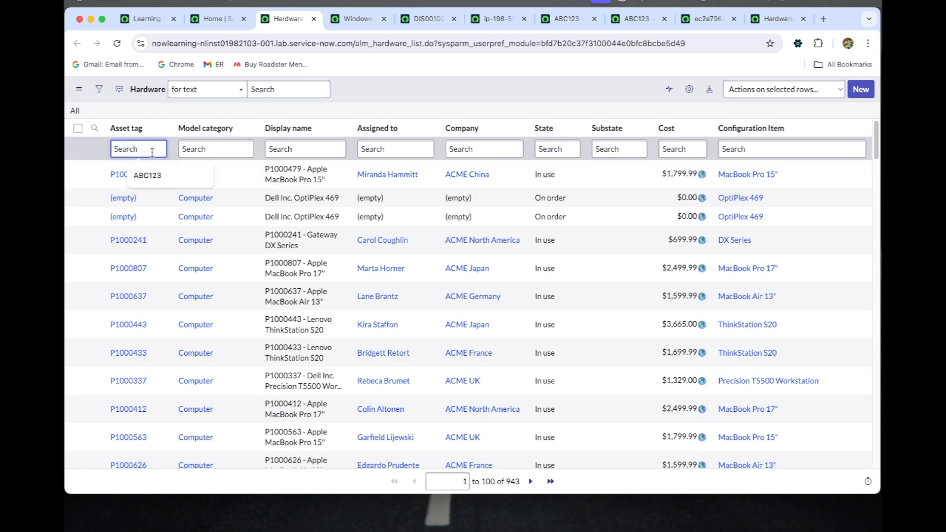
pyautogui.click(154, 178)
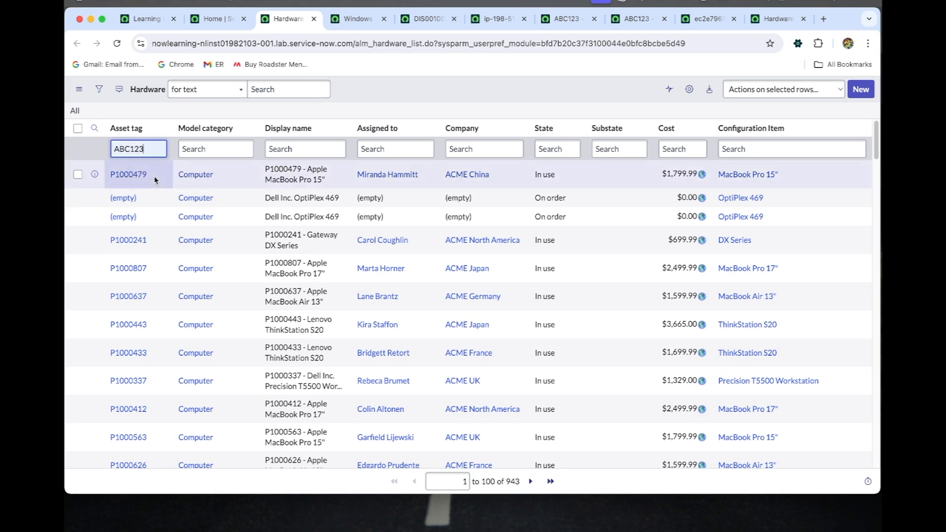
pyautogui.press('Return')
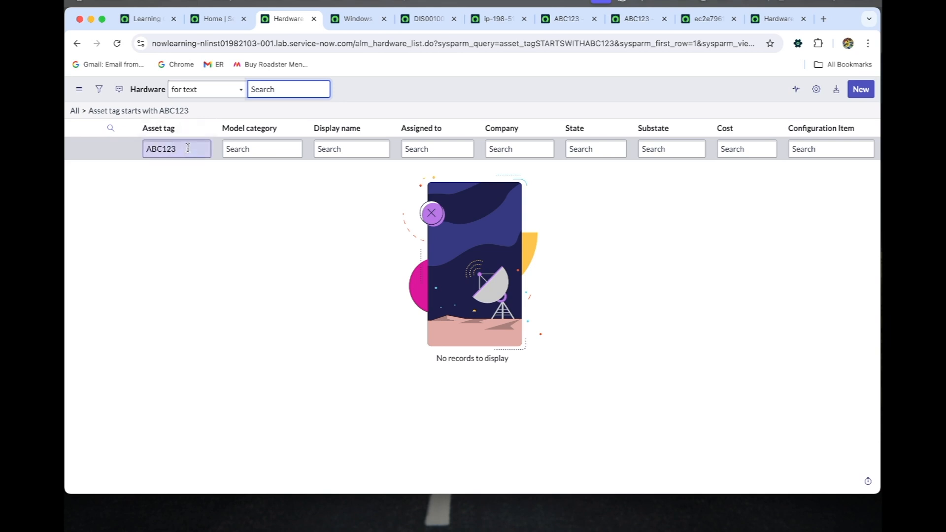
# Step: Start a new hardware asset record and set its model category to Windows Server
pyautogui.click(859, 90)
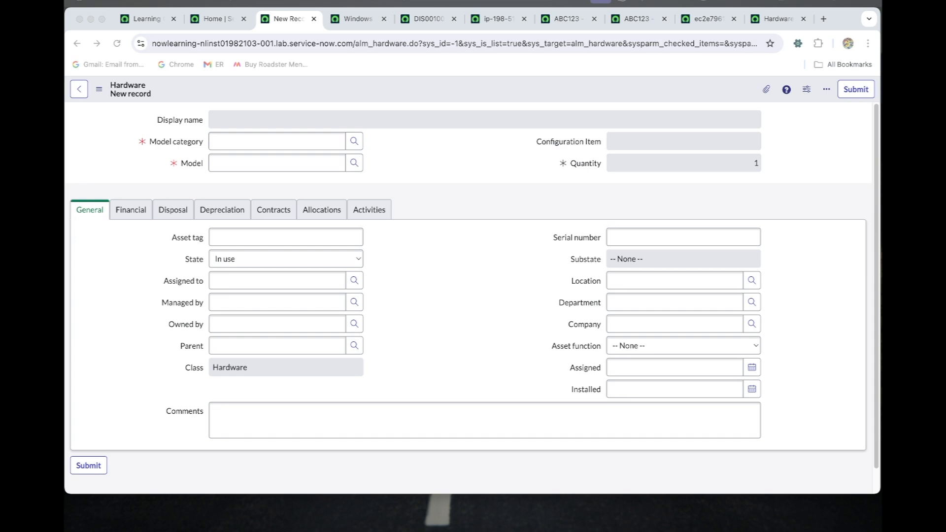
pyautogui.click(353, 144)
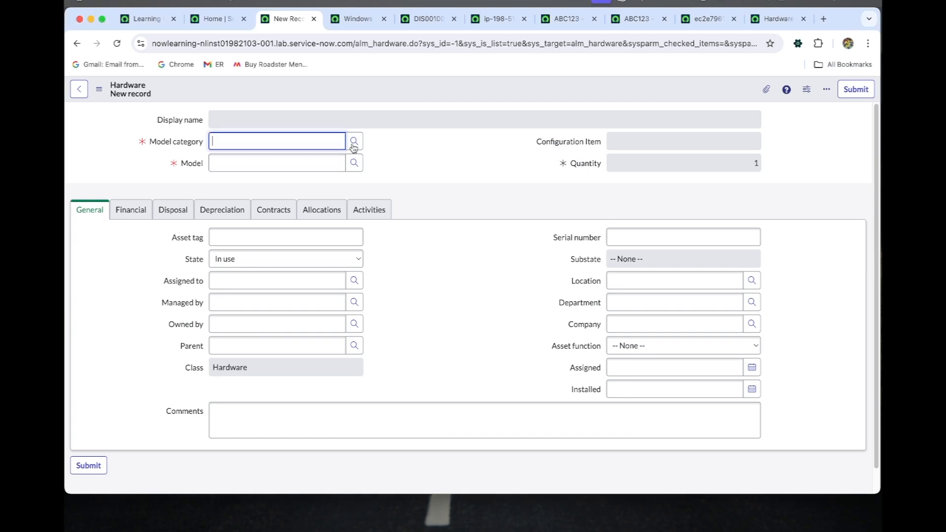
pyautogui.click(353, 144)
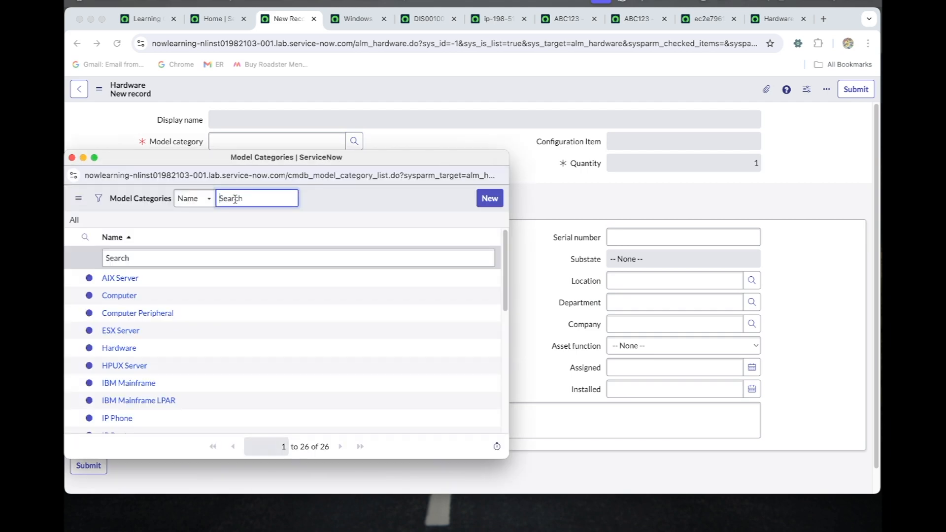
pyautogui.click(212, 255)
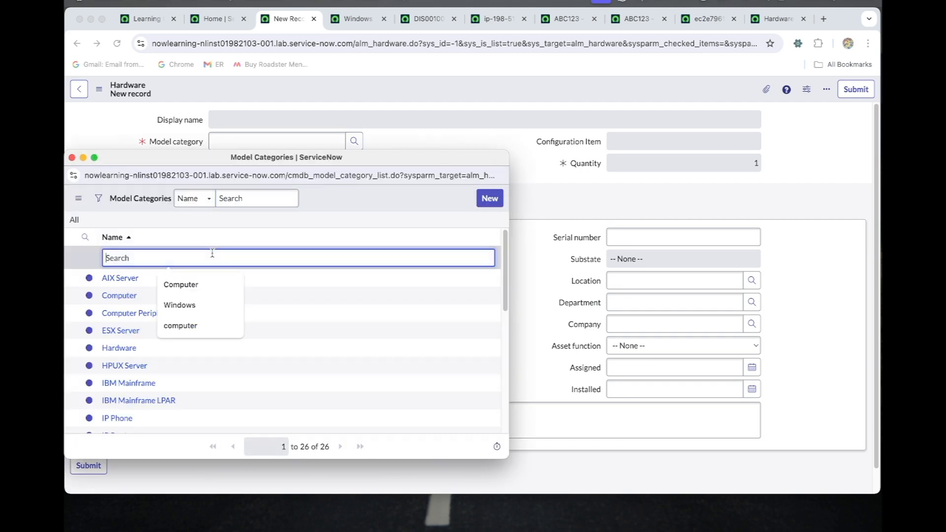
pyautogui.click(199, 306)
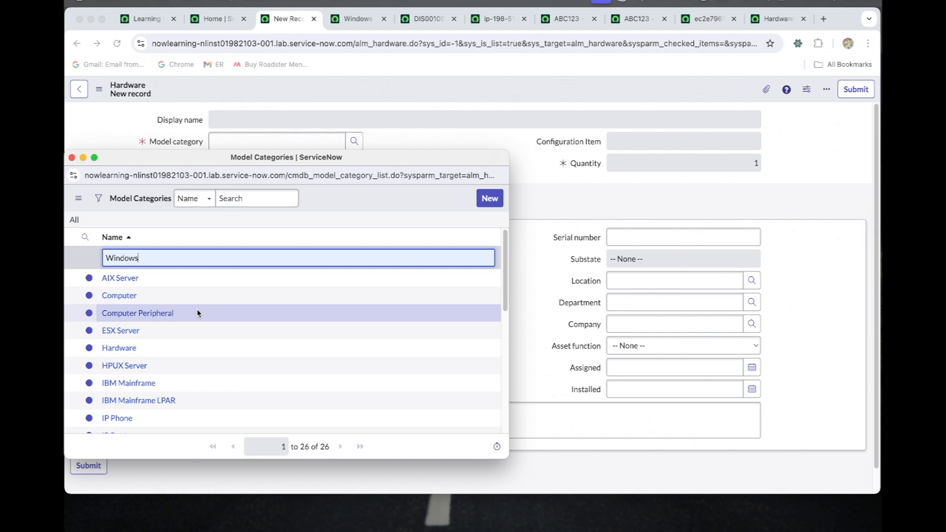
pyautogui.press('Return')
pyautogui.click(155, 279)
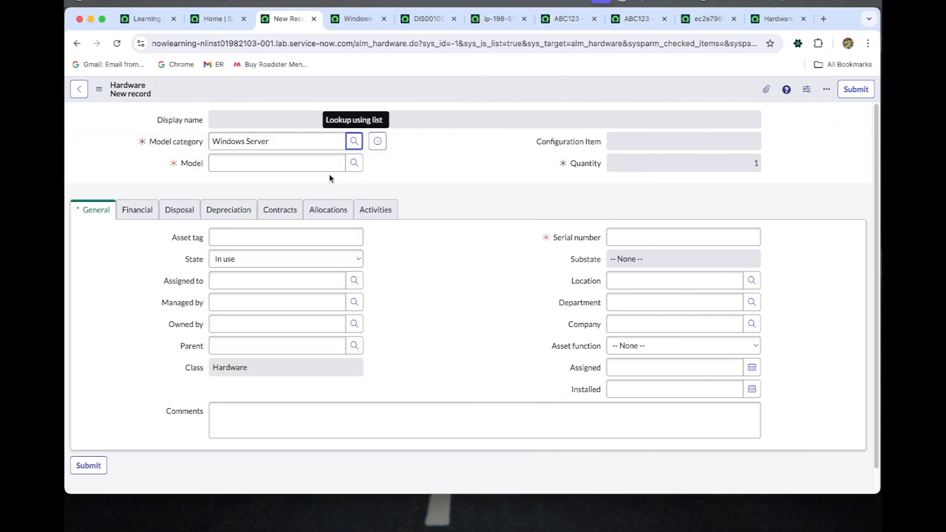
# Step: Set the asset's model to Dell Inc. Alienware M17x, asset tag to ABC456 and serial number to 123456, and save the record
pyautogui.click(310, 161)
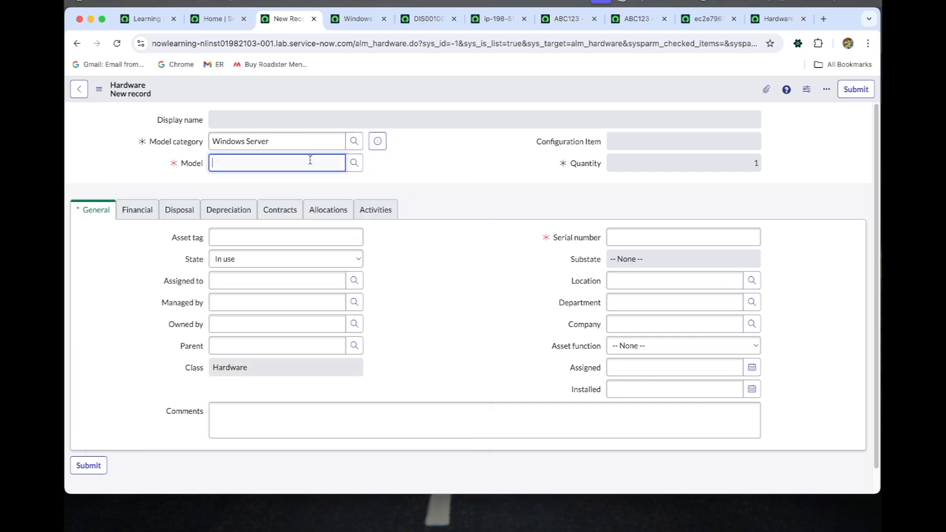
pyautogui.click(307, 190)
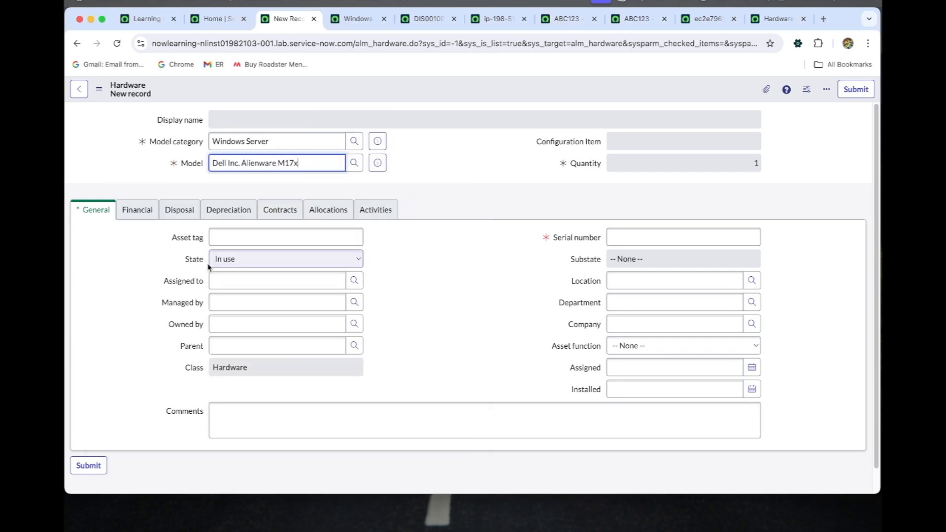
pyautogui.click(242, 240)
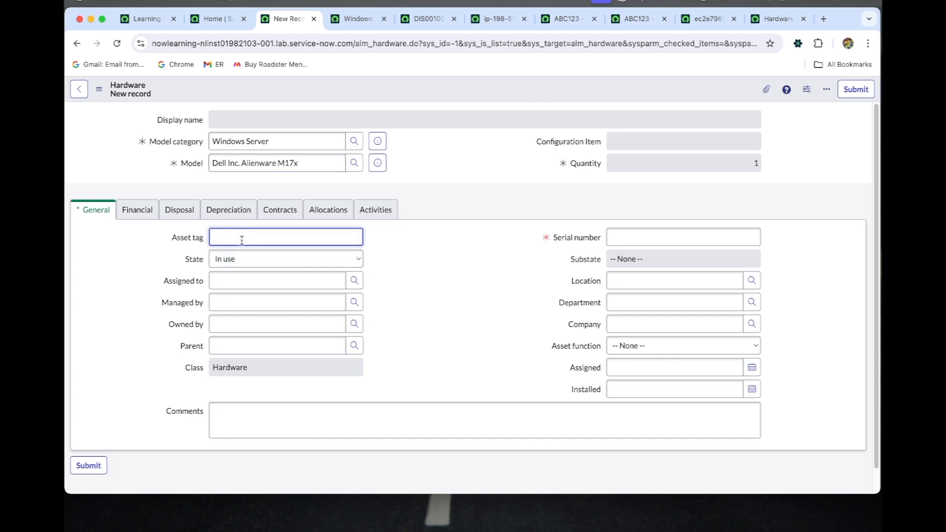
pyautogui.write('ABC456')
pyautogui.click(658, 236)
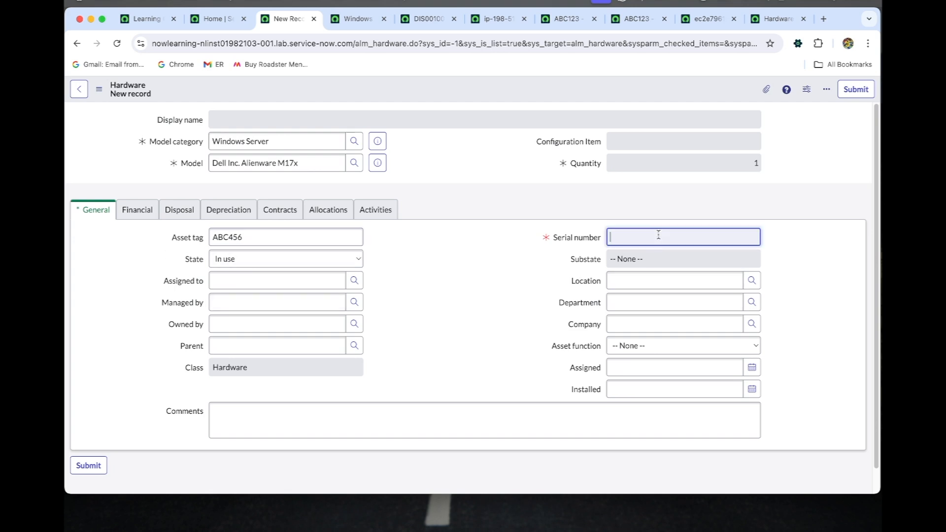
pyautogui.write('123456')
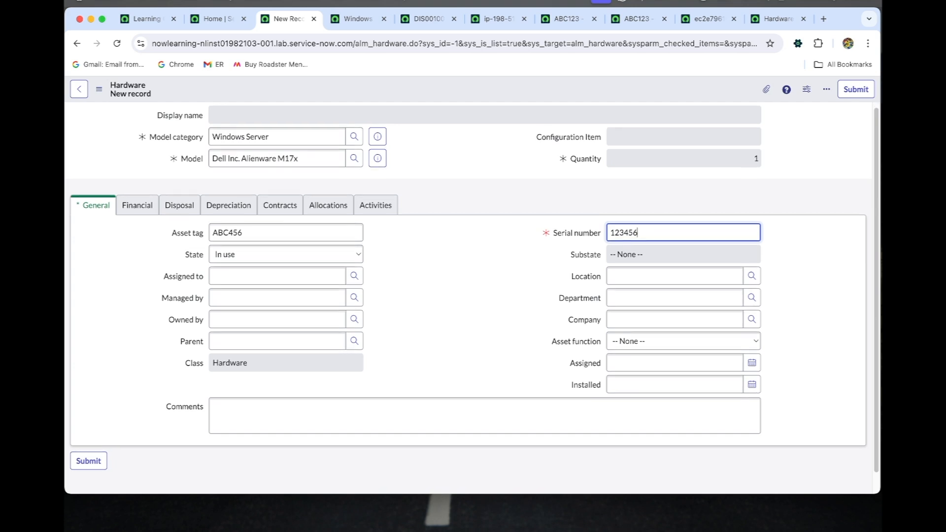
pyautogui.scroll(-1, 473, 295)
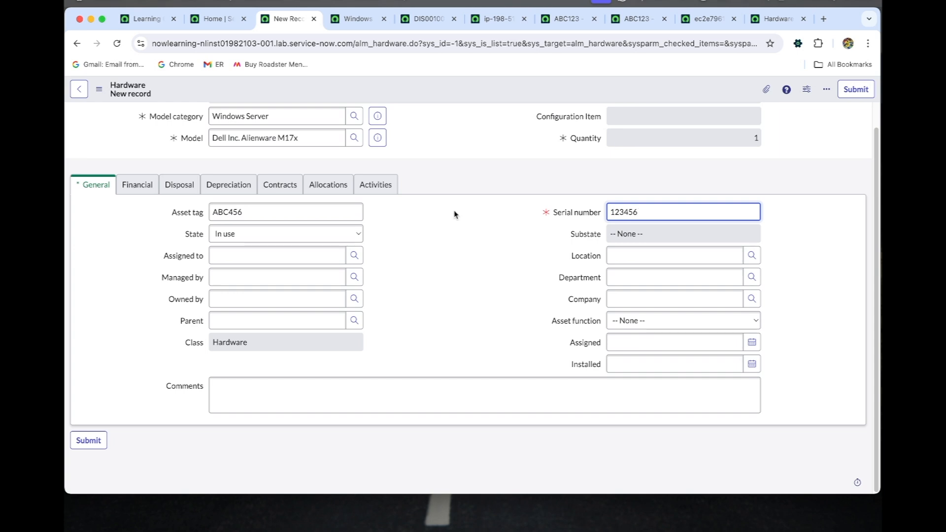
pyautogui.rightClick(470, 95)
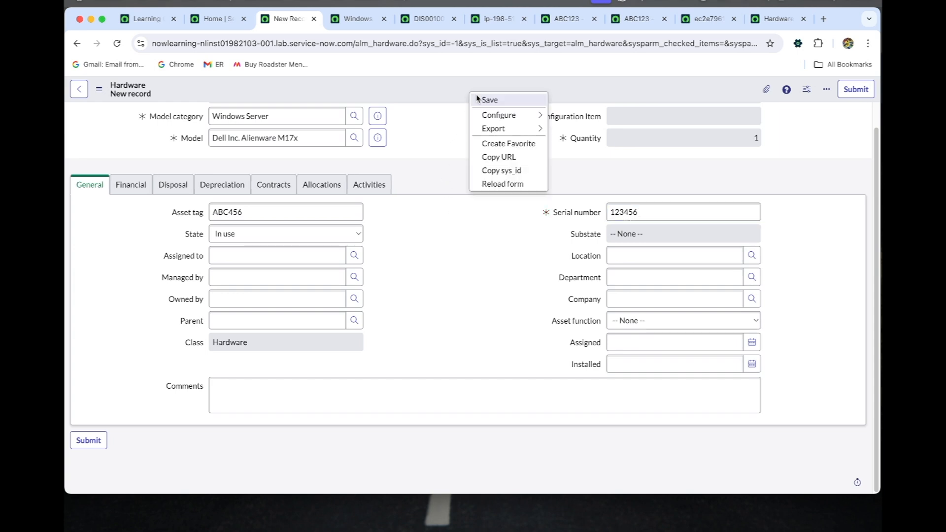
pyautogui.click(477, 98)
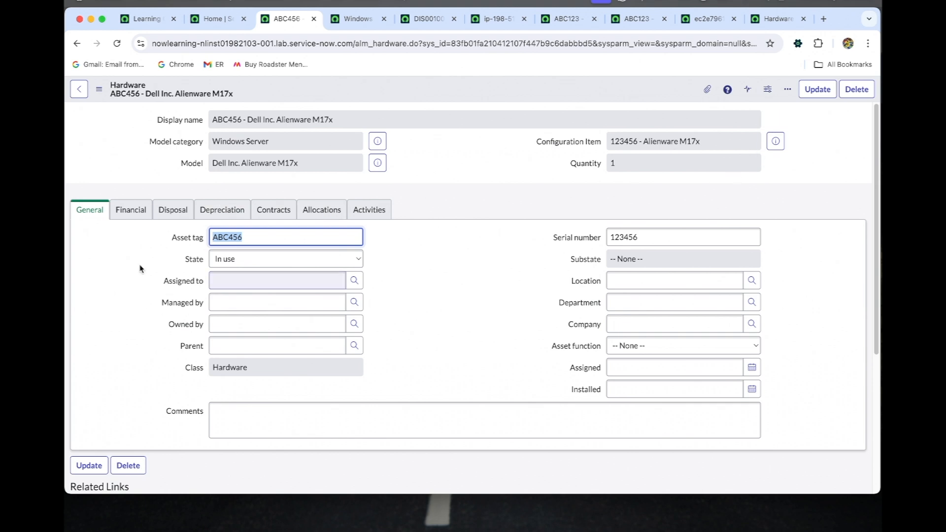
# Step: Find Model Categories in the application navigator and open the list in a separate tab
pyautogui.click(221, 18)
pyautogui.click(183, 91)
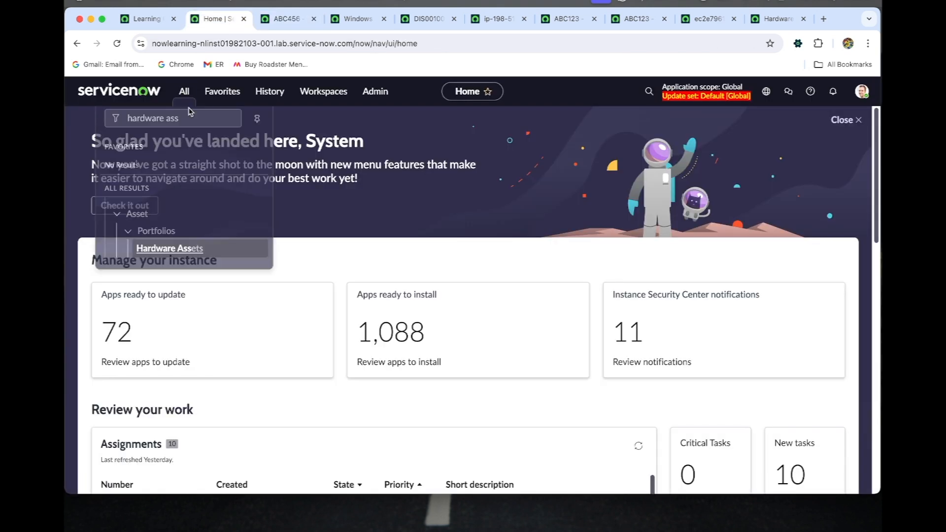
pyautogui.click(228, 122)
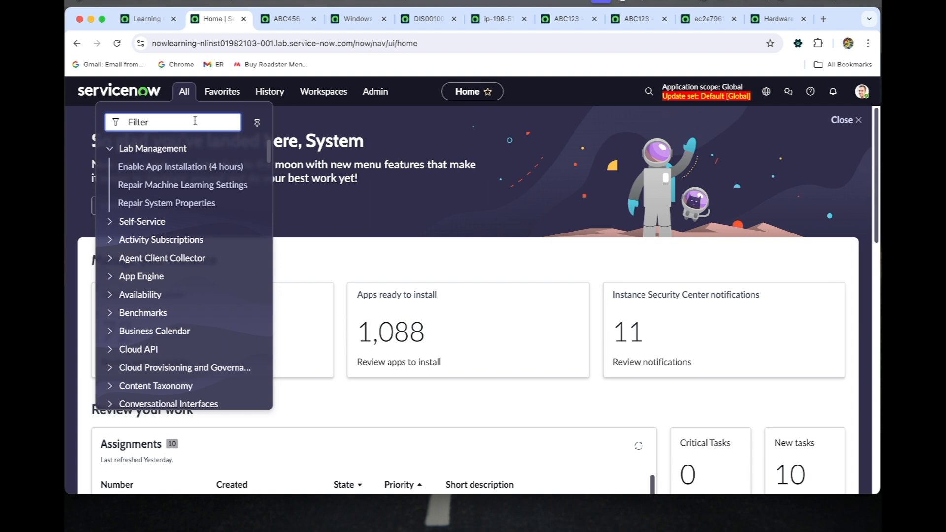
pyautogui.write('model')
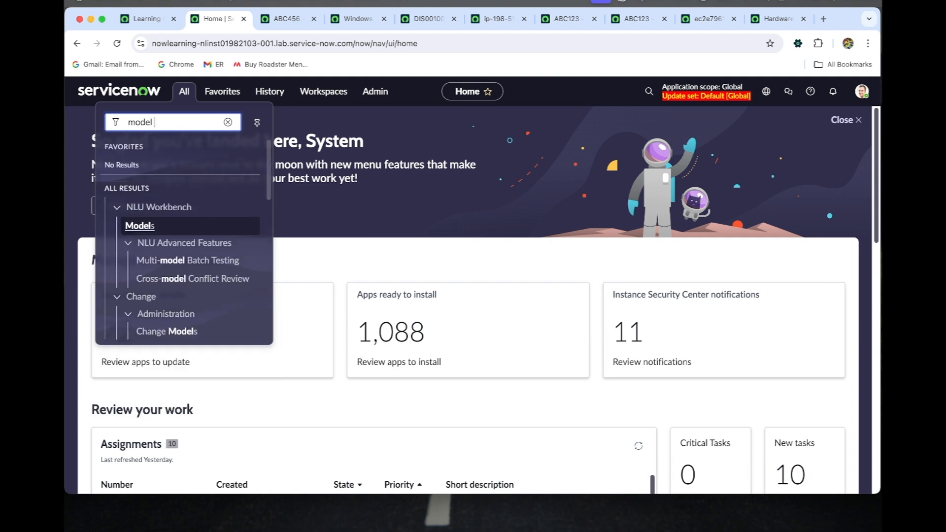
pyautogui.write(' catego')
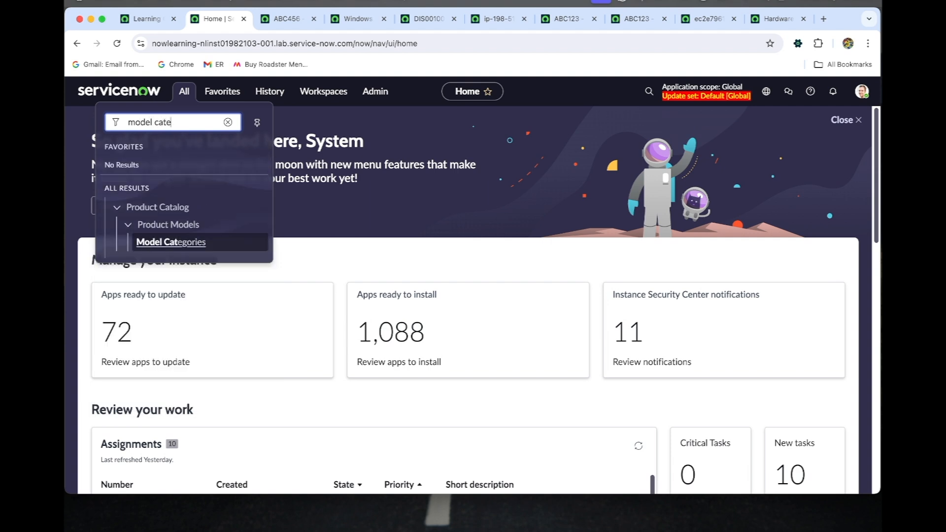
pyautogui.keyDown('super'); pyautogui.click(197, 243); pyautogui.keyUp('super')
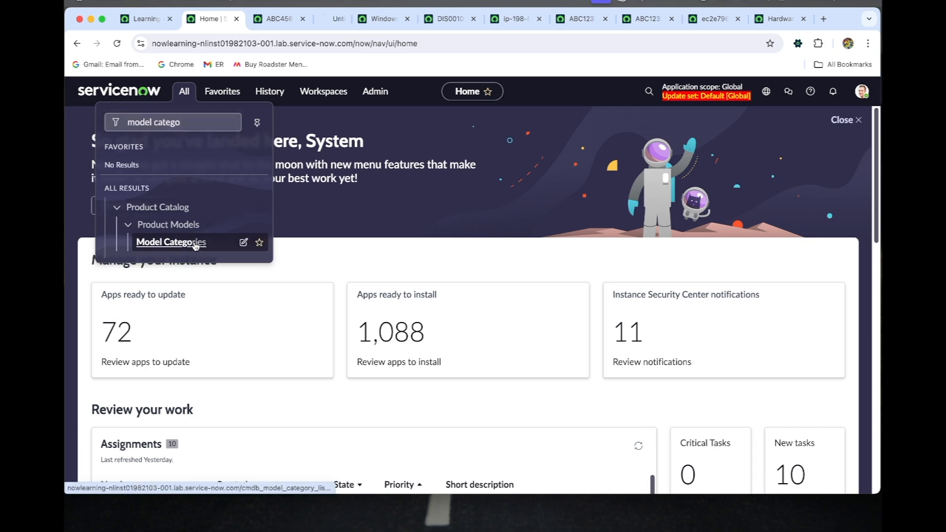
pyautogui.click(338, 18)
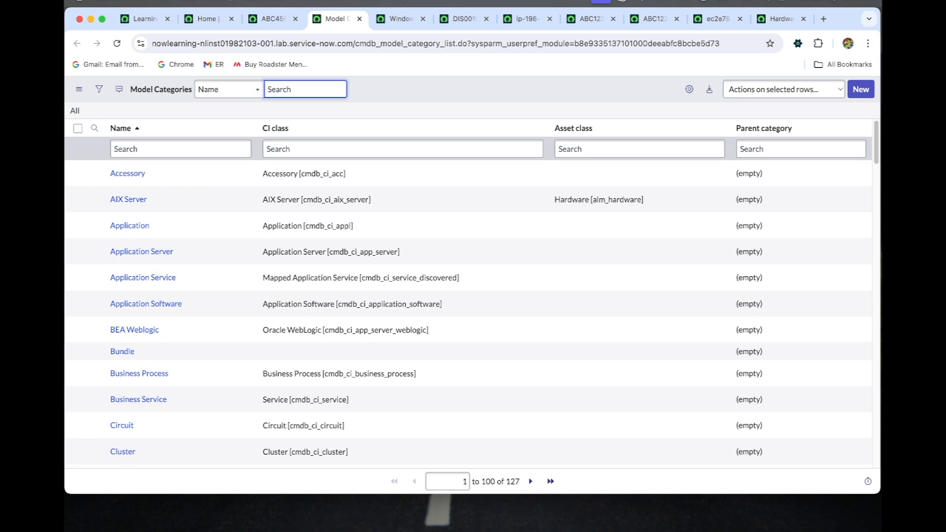
# Step: Filter the Model Categories list by the name Windows
pyautogui.click(141, 149)
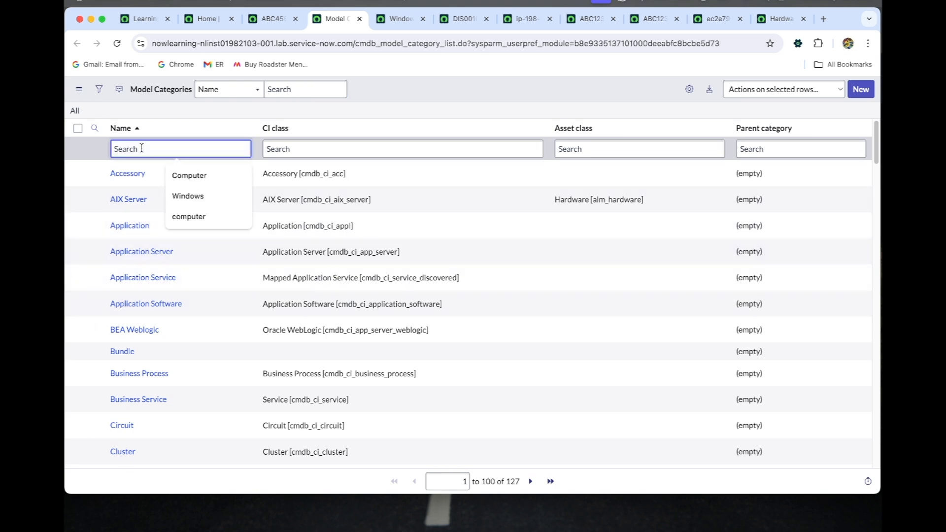
pyautogui.press('Down')
pyautogui.press('Down')
pyautogui.press('Return')
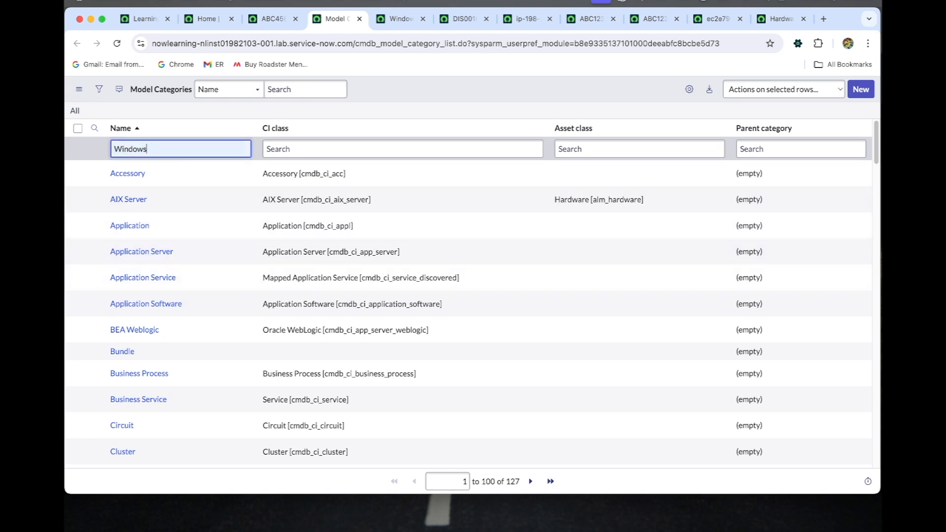
pyautogui.press('Return')
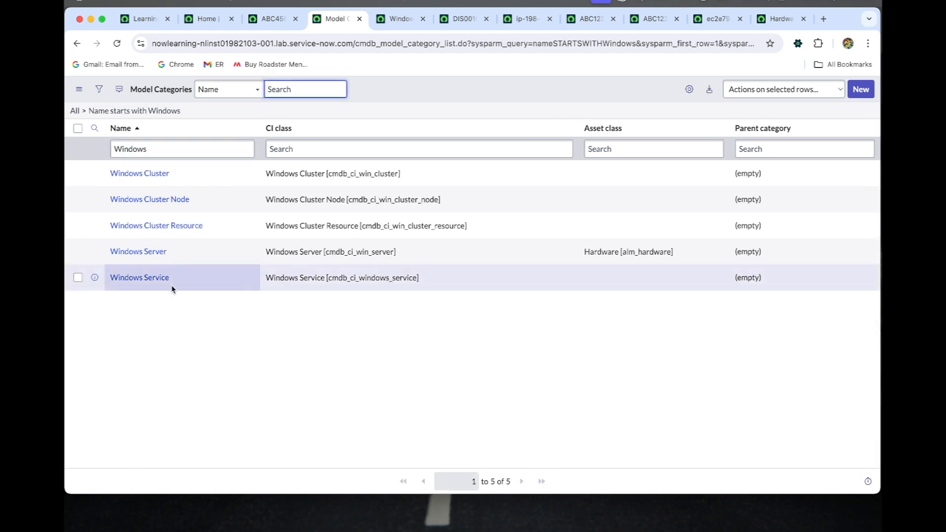
# Step: Enable Enforce CI verification on the Windows Server model category and save the record
pyautogui.click(156, 256)
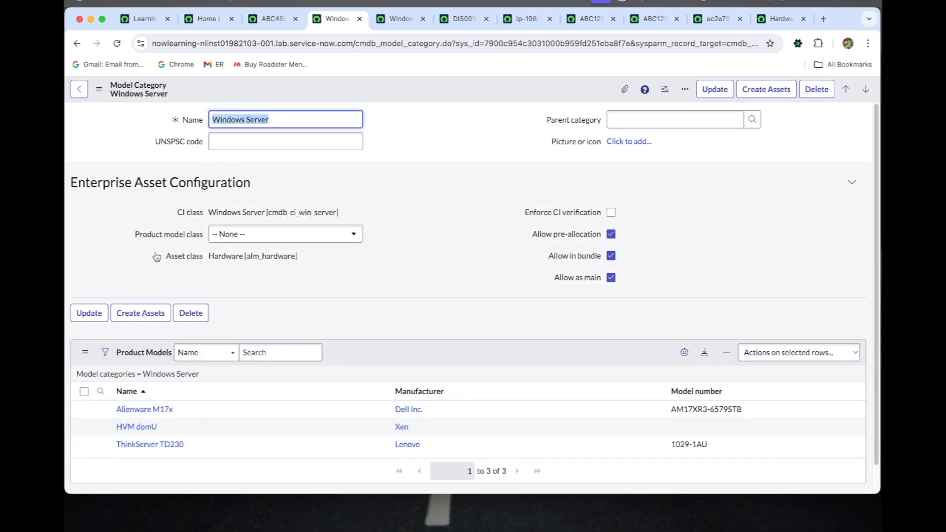
pyautogui.click(612, 213)
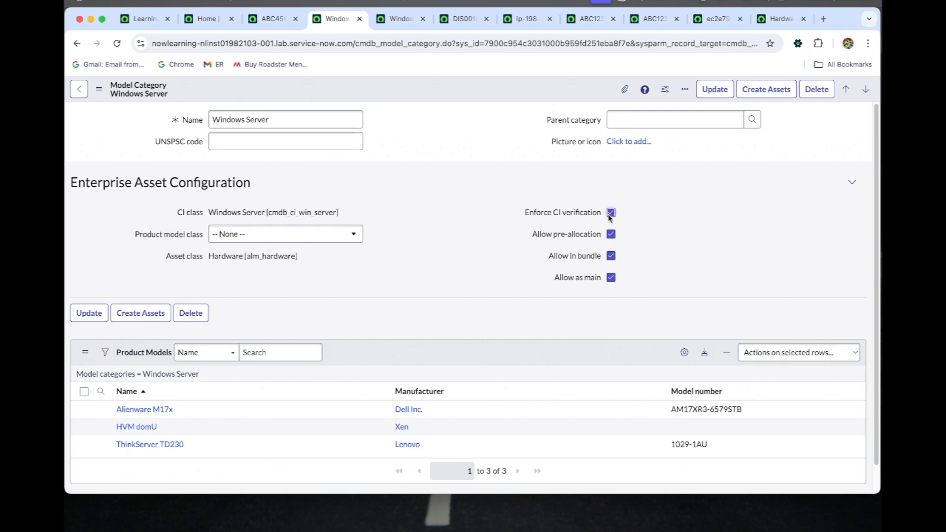
pyautogui.rightClick(440, 86)
pyautogui.click(446, 90)
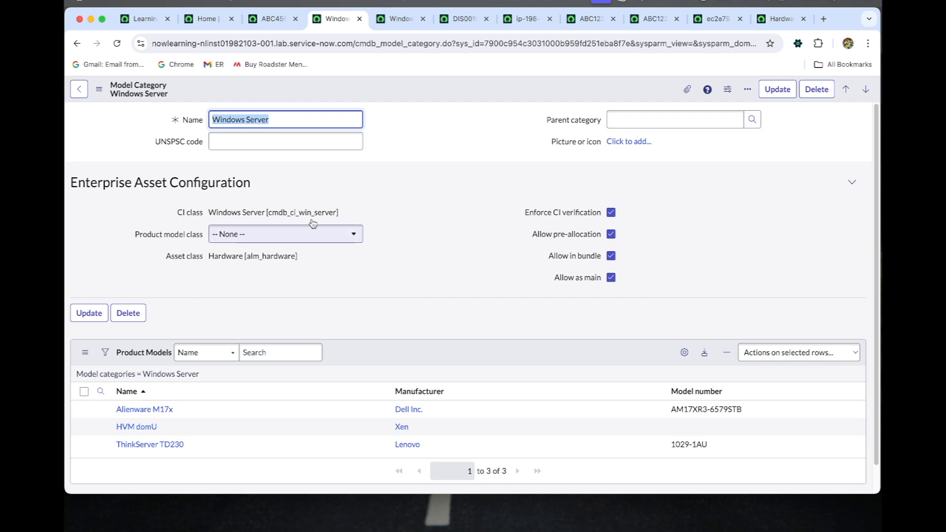
# Step: Open the My Windows Server Discovery schedule in a separate tab from discovery status DIS0010025
pyautogui.click(274, 19)
pyautogui.click(392, 19)
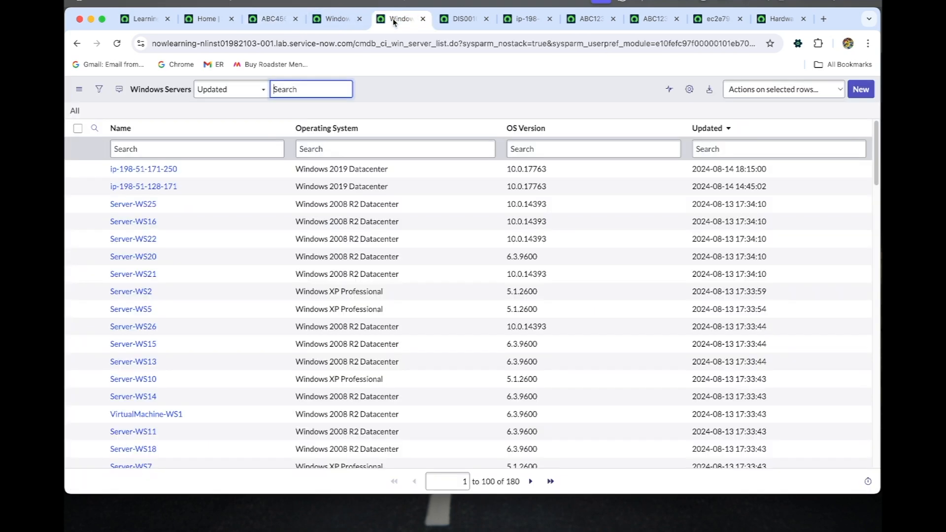
pyautogui.click(462, 19)
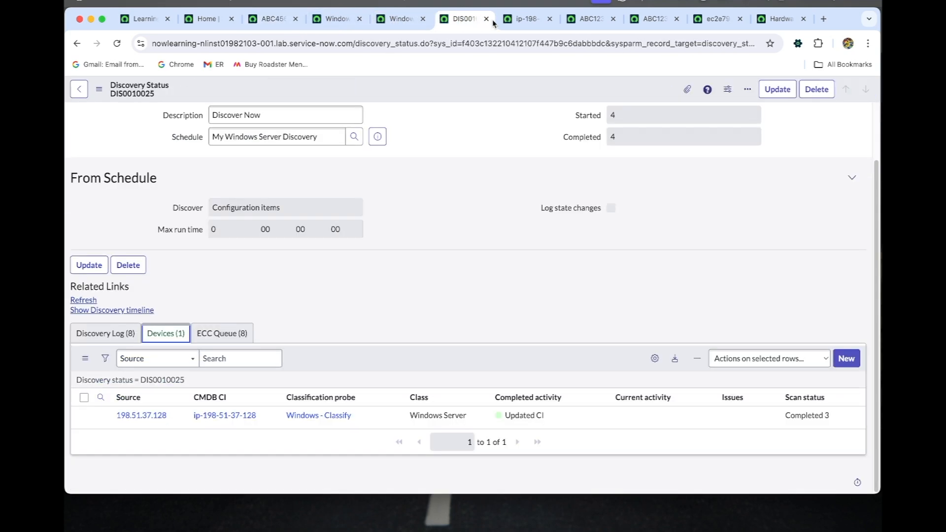
pyautogui.click(375, 140)
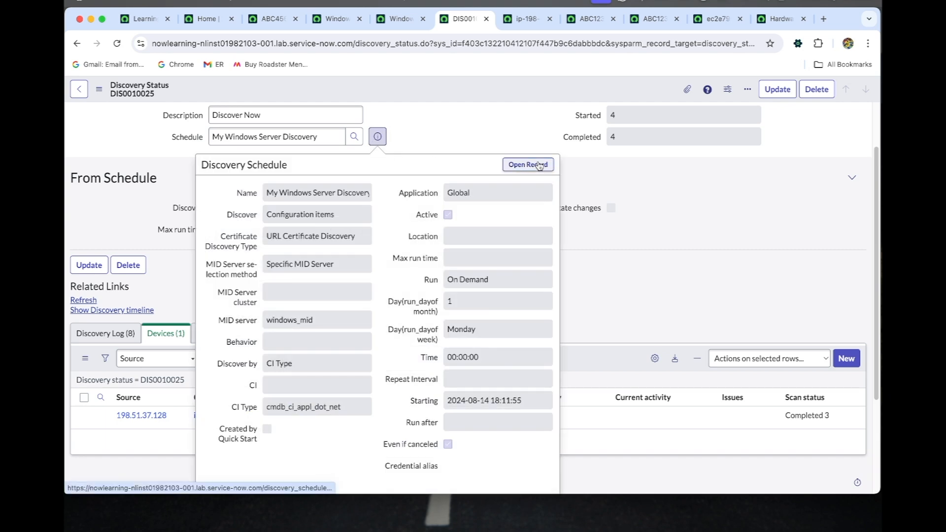
pyautogui.keyDown('super'); pyautogui.click(539, 165); pyautogui.keyUp('super')
pyautogui.click(486, 20)
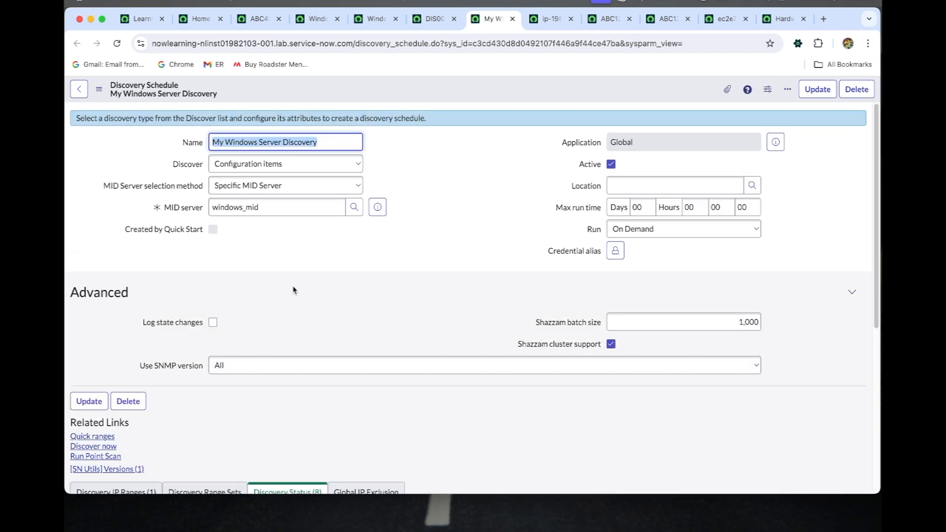
# Step: Open discovery status DIS0010025 from the schedule in a separate tab, reload it and check its devices
pyautogui.scroll(-3, 390, 268)
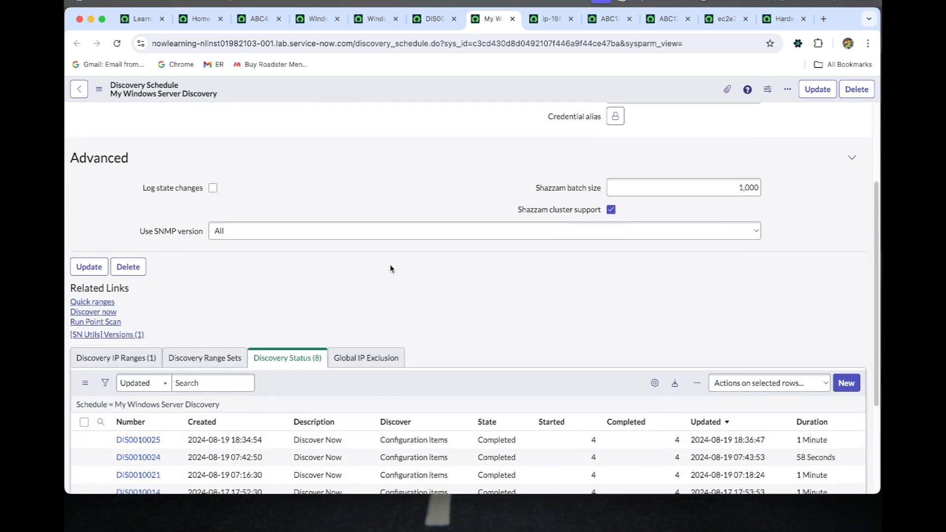
pyautogui.scroll(-1, 389, 269)
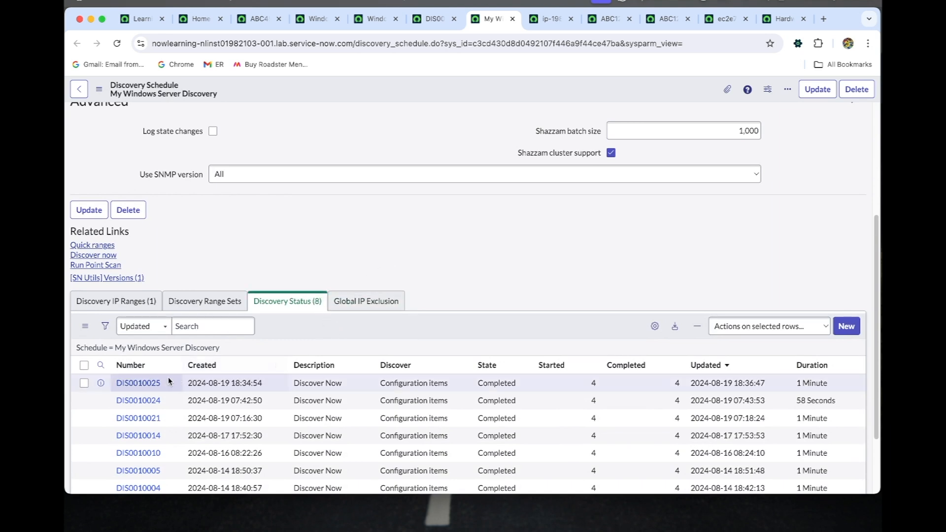
pyautogui.keyDown('super'); pyautogui.click(148, 382); pyautogui.keyUp('super')
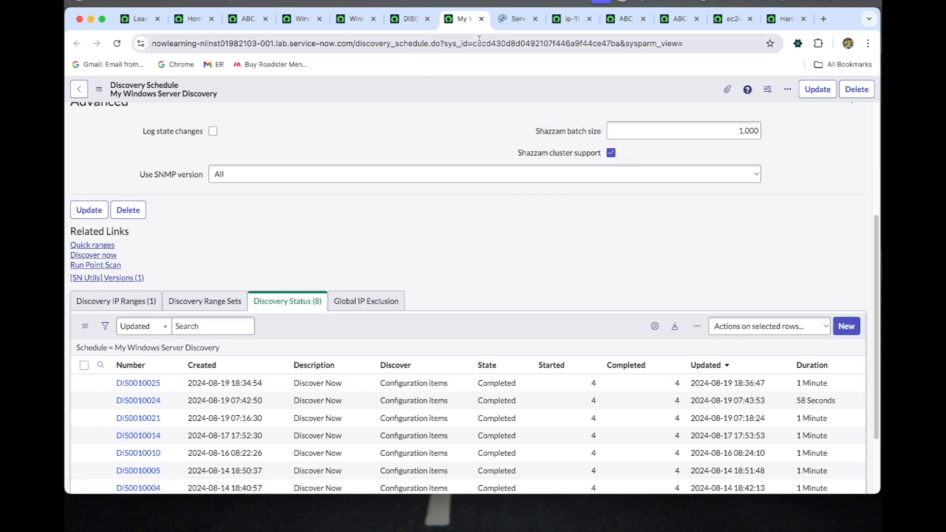
pyautogui.click(504, 22)
pyautogui.scroll(-2, 364, 266)
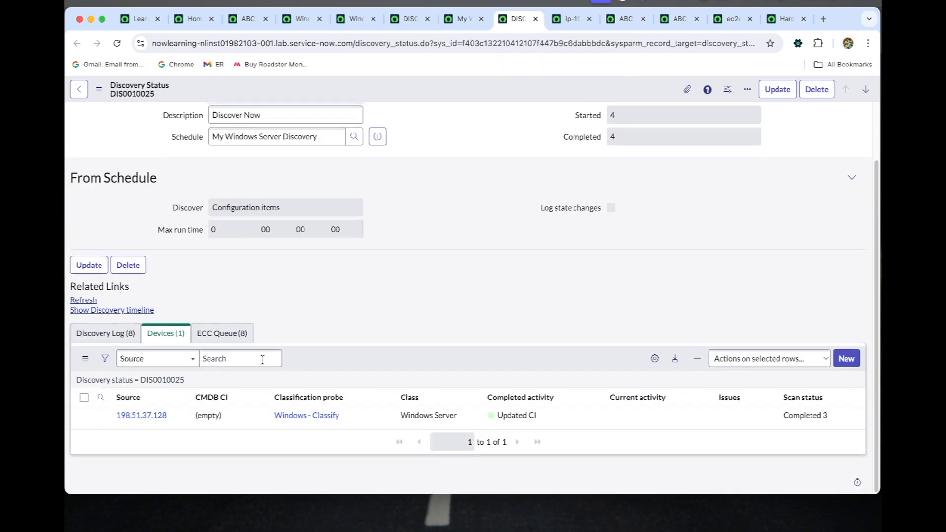
pyautogui.click(118, 43)
pyautogui.scroll(-2, 161, 274)
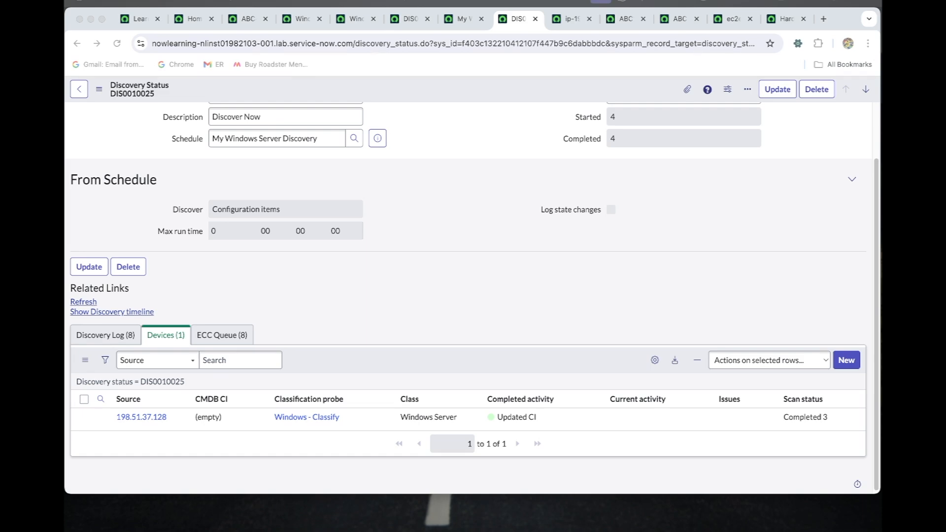
# Step: Return to the My Windows Server Discovery schedule, run Discover now and open the new run's discovery status
pyautogui.click(237, 19)
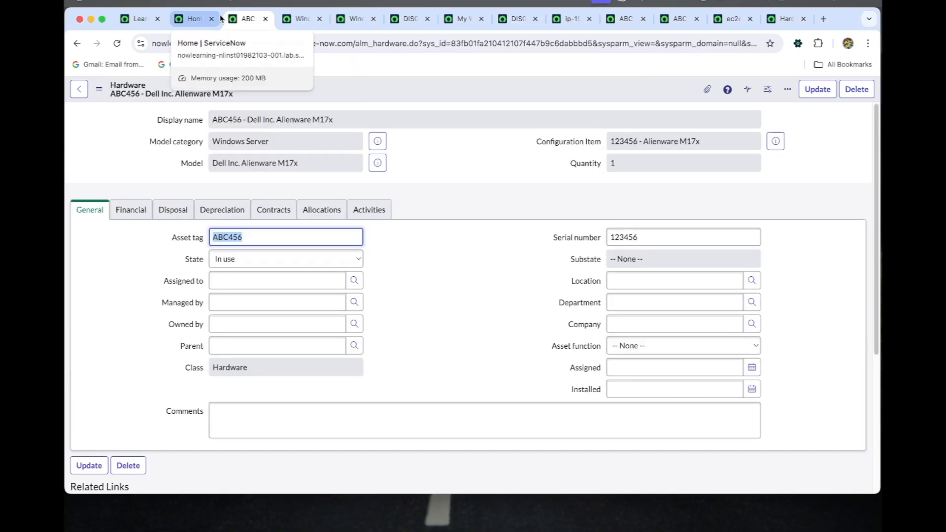
pyautogui.click(200, 20)
pyautogui.click(301, 20)
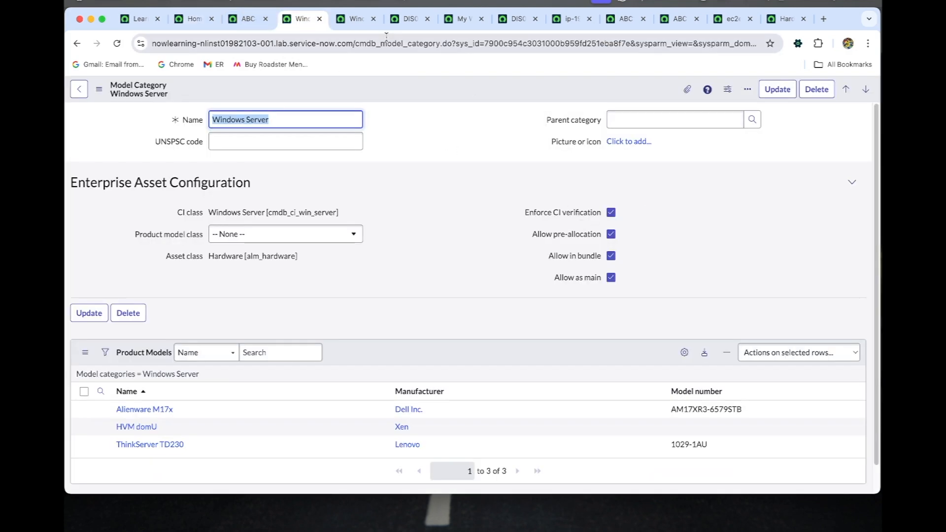
pyautogui.click(355, 19)
pyautogui.click(407, 20)
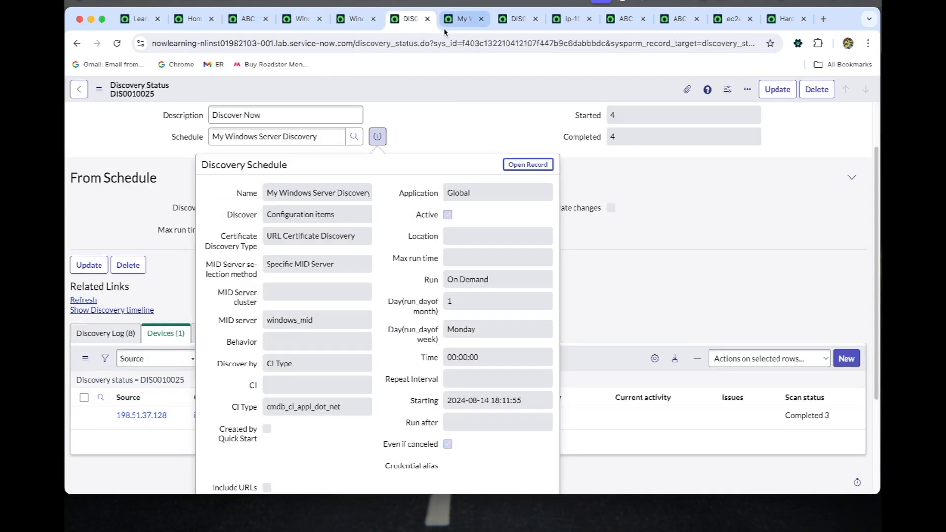
pyautogui.click(454, 22)
pyautogui.scroll(-3, 436, 283)
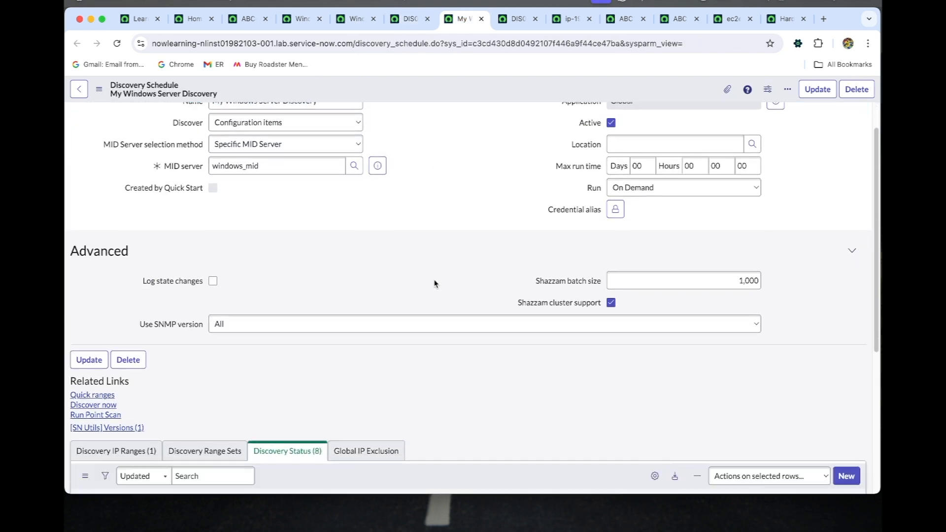
pyautogui.click(110, 361)
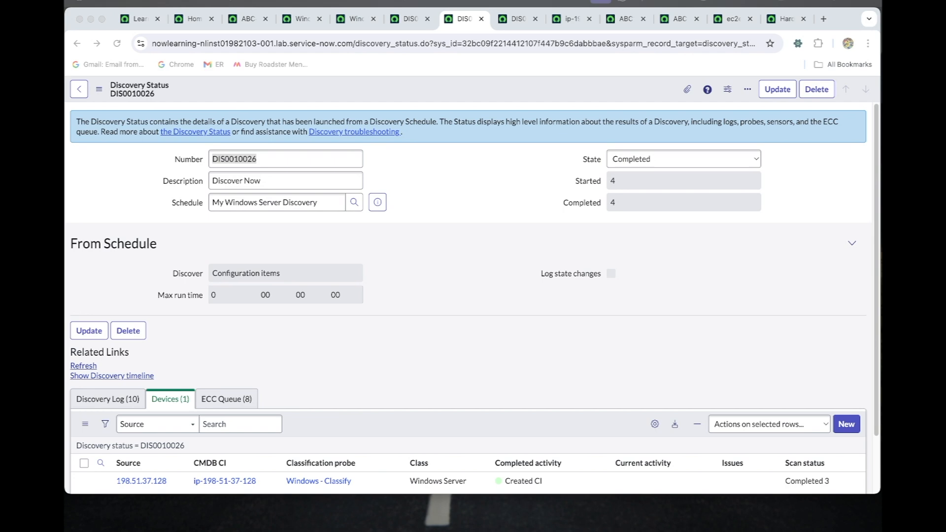
pyautogui.scroll(-2, 338, 277)
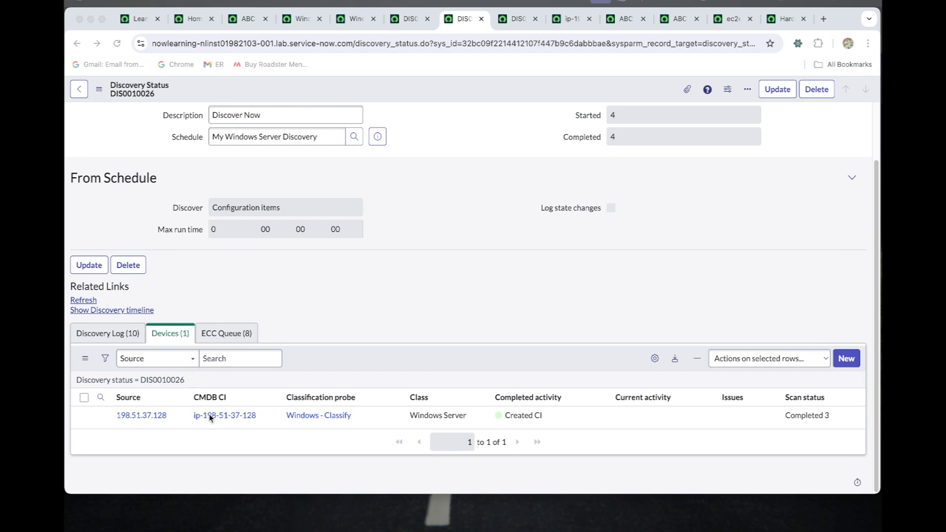
pyautogui.click(304, 367)
pyautogui.keyDown('super'); pyautogui.click(221, 414); pyautogui.keyUp('super')
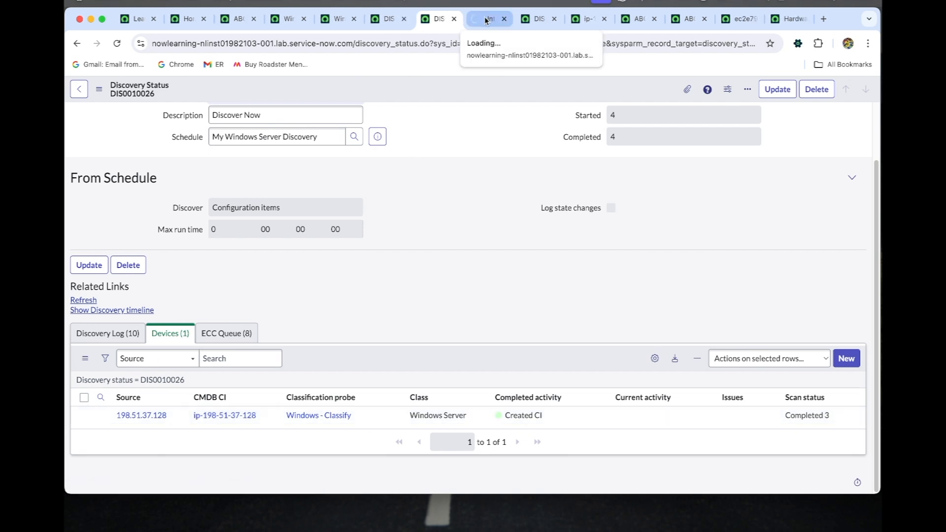
pyautogui.click(486, 20)
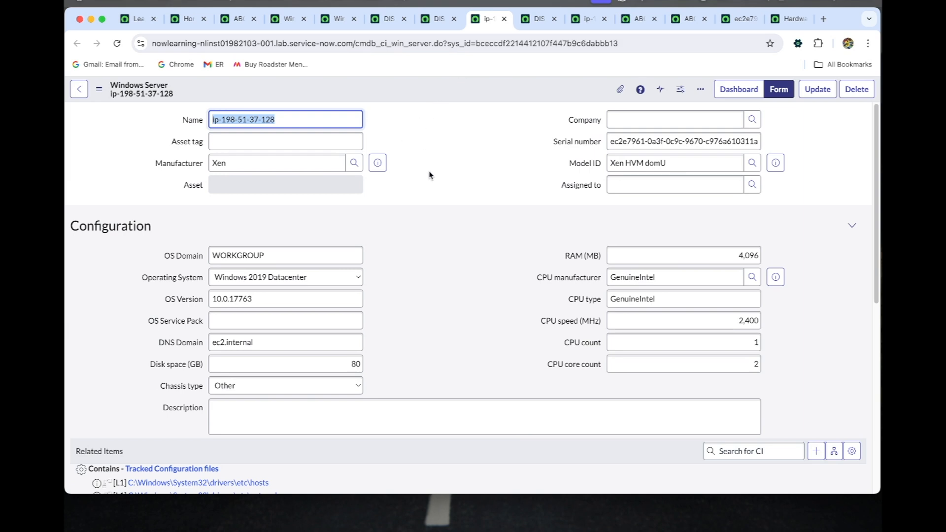
pyautogui.scroll(-1, 429, 175)
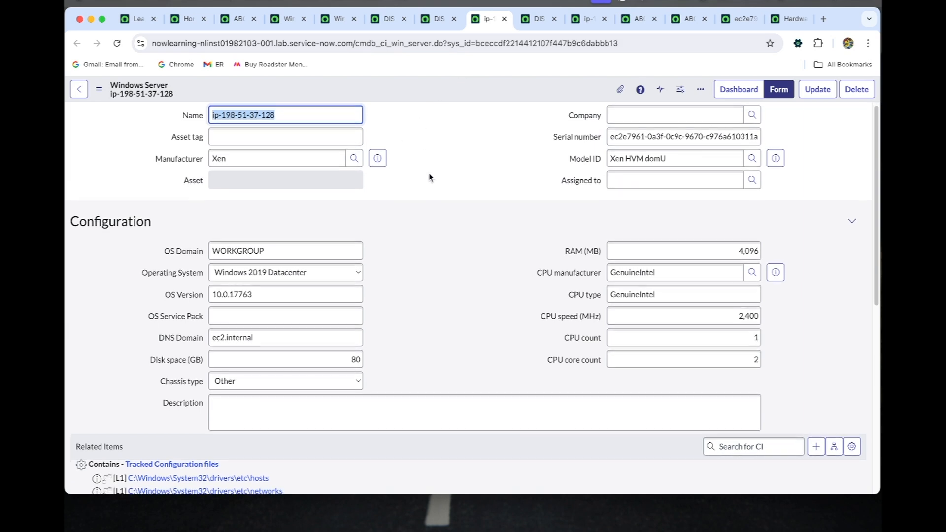
pyautogui.scroll(-1, 428, 177)
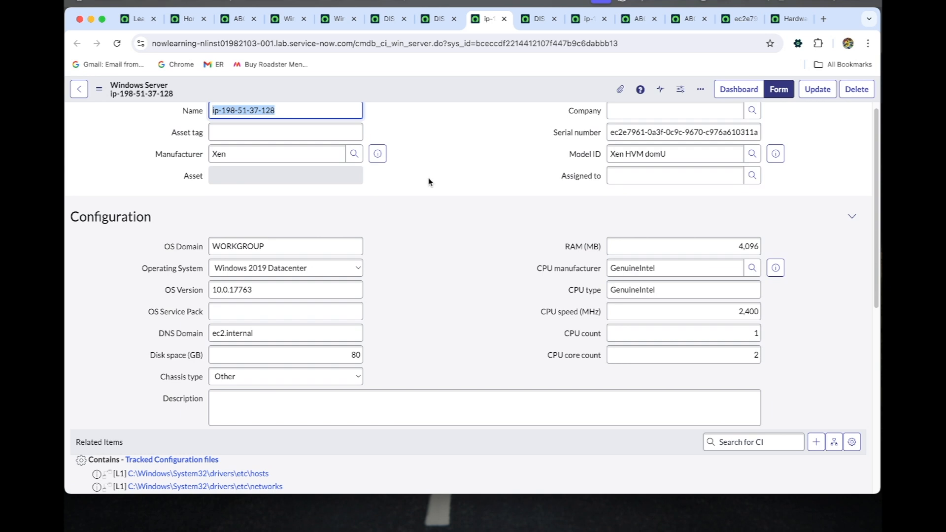
pyautogui.scroll(2, 380, 195)
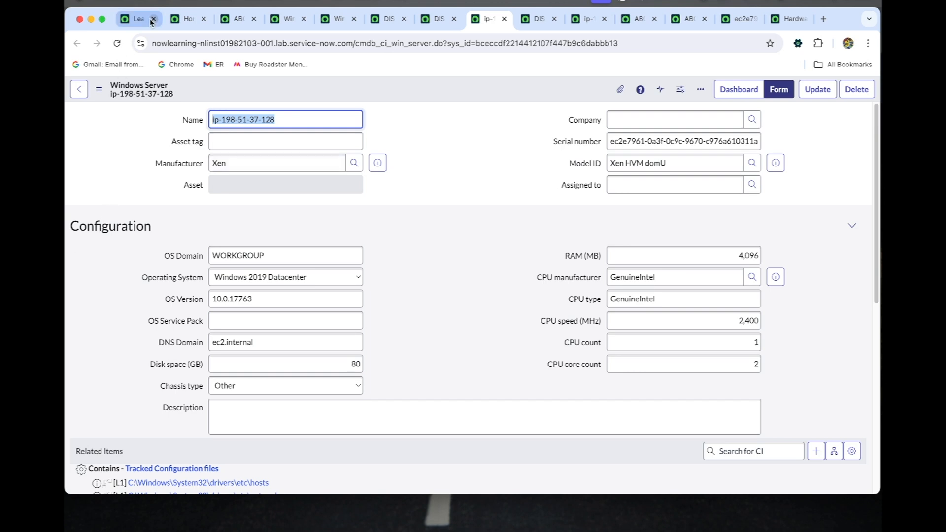
# Step: From the Home page, search the navigator for "scheduled jo" and open System Definition's Scheduled Jobs list in a separate tab
pyautogui.click(184, 21)
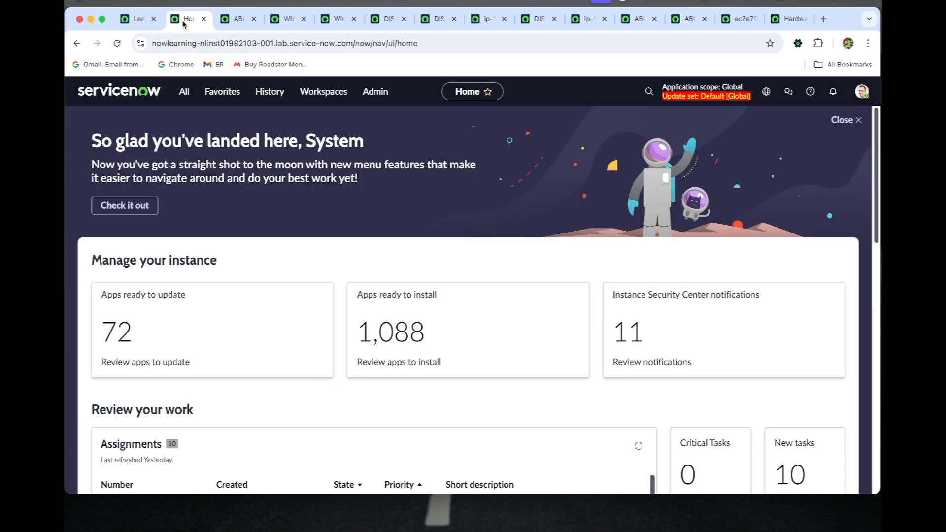
pyautogui.click(184, 91)
pyautogui.write('sche')
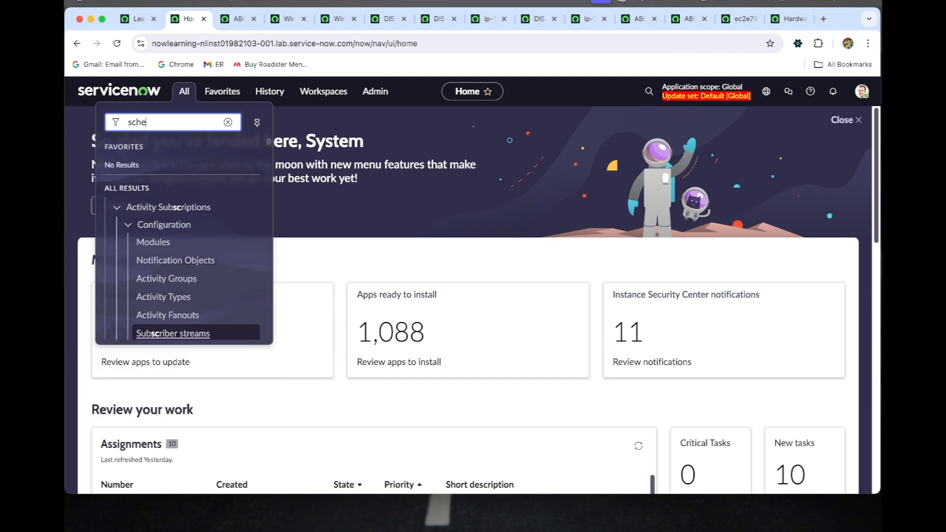
pyautogui.write('duled jo')
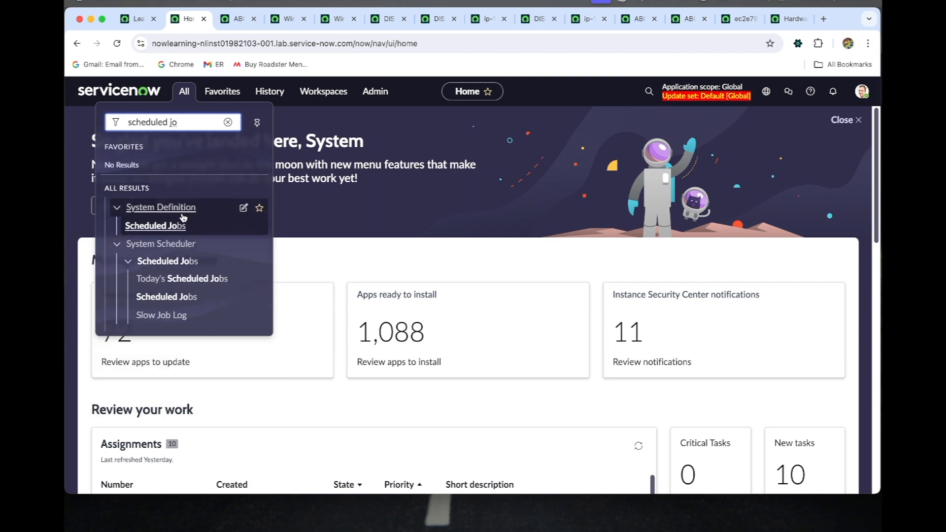
pyautogui.keyDown('super'); pyautogui.click(123, 225); pyautogui.keyUp('super')
pyautogui.click(227, 19)
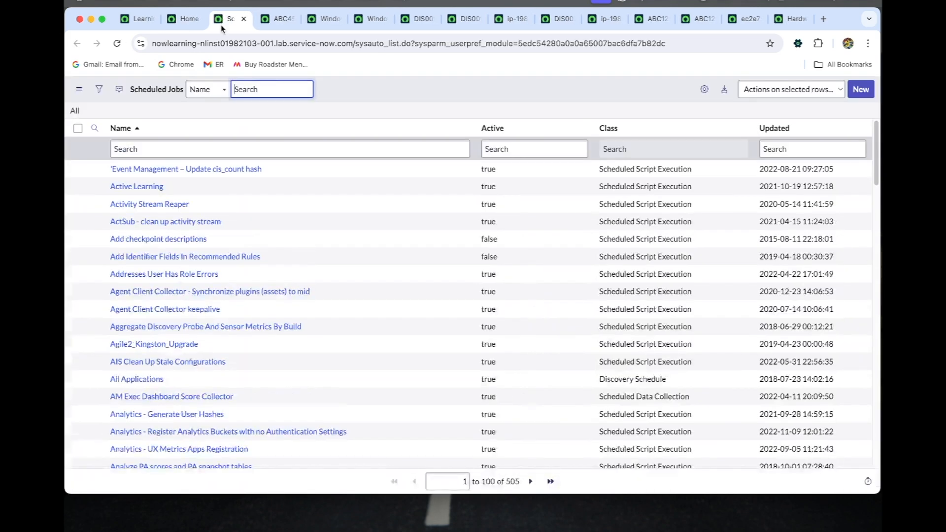
# Step: Try to filter the scheduled jobs by the name "asset-create asset" and reset the list to all records
pyautogui.click(220, 143)
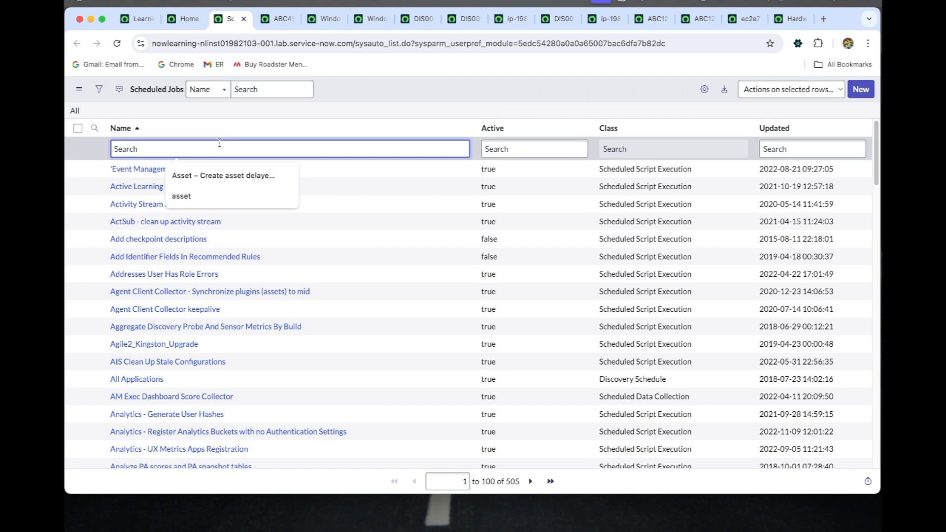
pyautogui.write('asset-create')
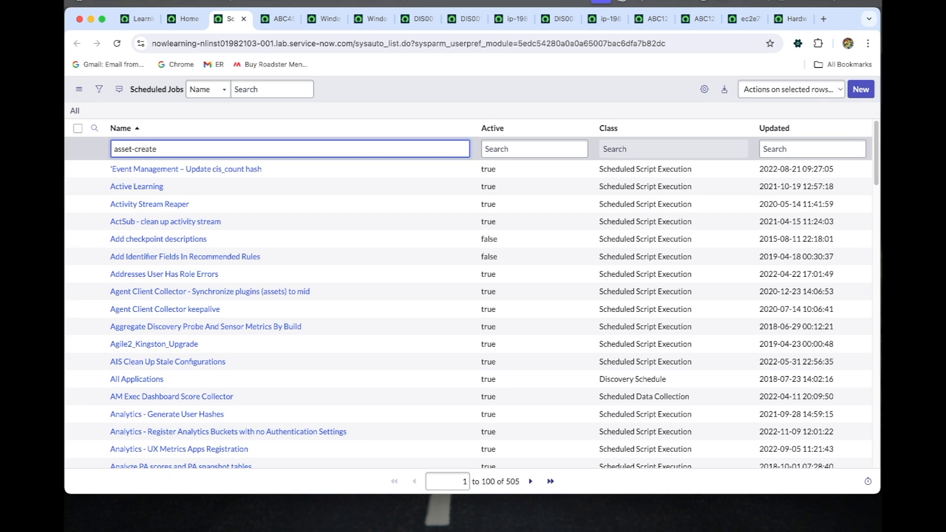
pyautogui.write(' asset')
pyautogui.press('Return')
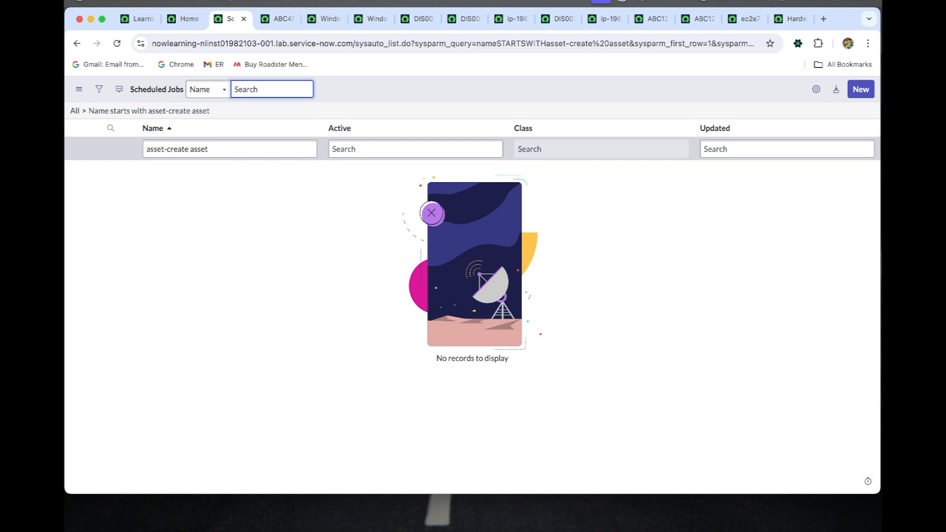
pyautogui.moveTo(210, 151); pyautogui.dragTo(143, 151)
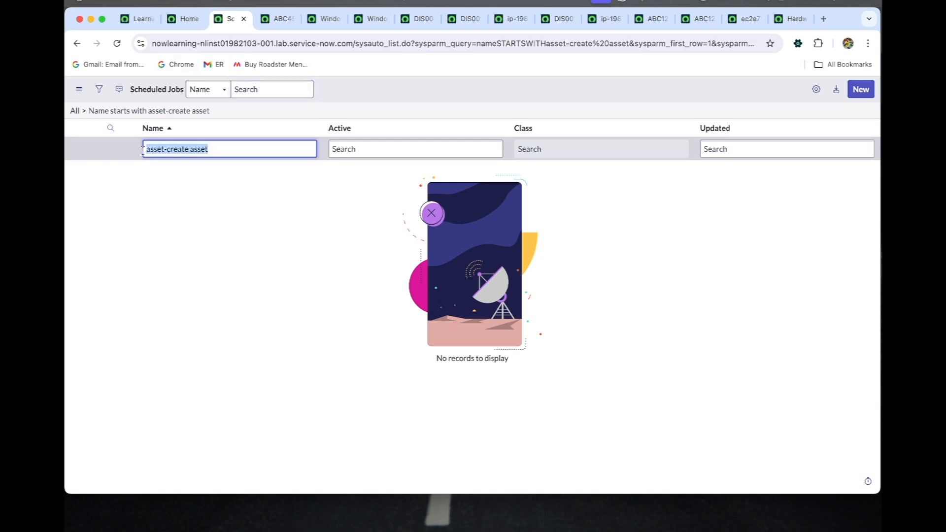
pyautogui.press('BackSpace')
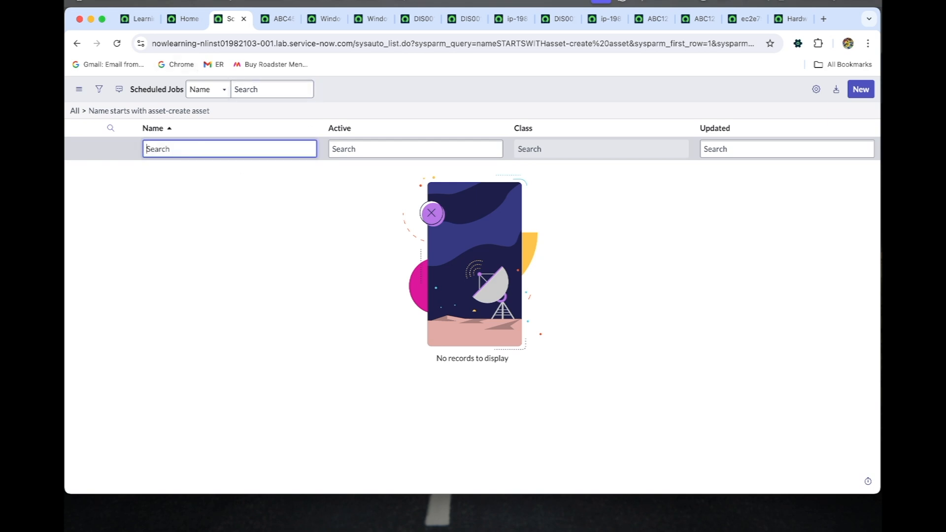
pyautogui.click(78, 111)
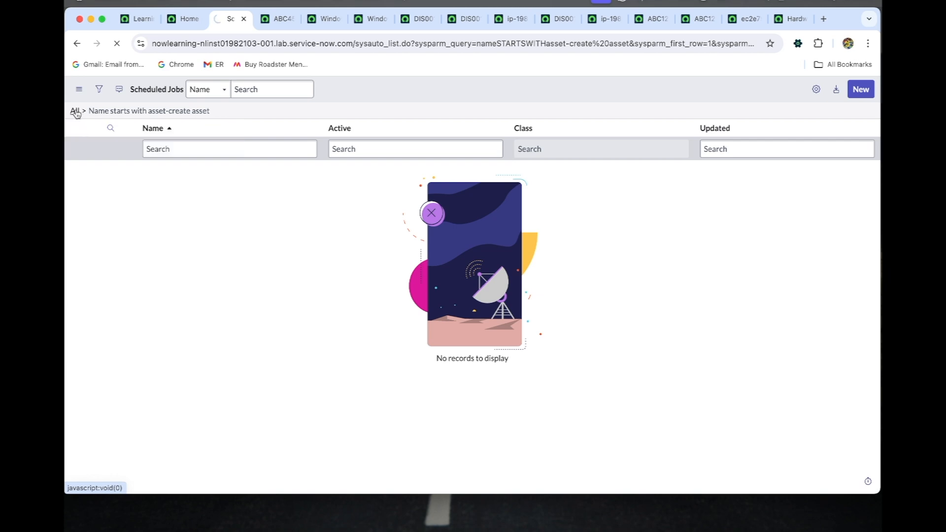
pyautogui.click(77, 113)
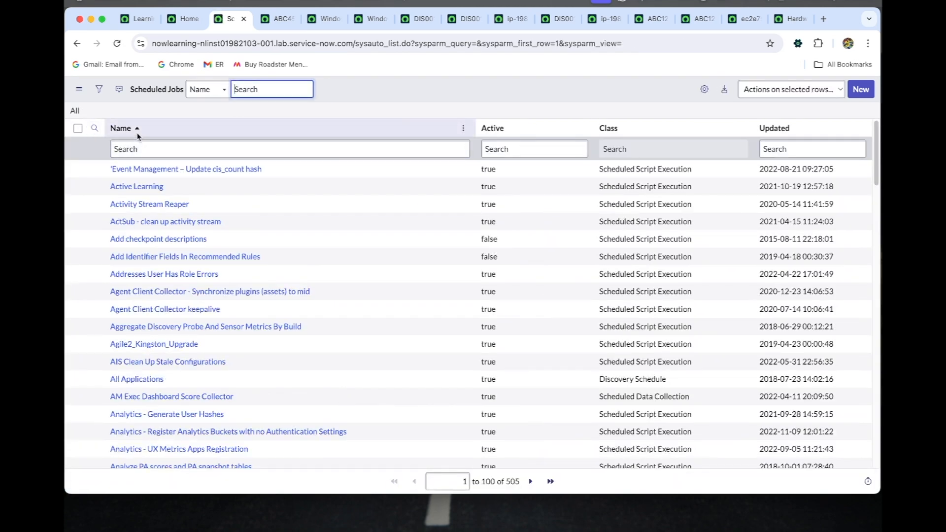
# Step: Open the scheduled job Asset - Create asset delayed sync in a separate tab and execute it immediately
pyautogui.scroll(-3, 147, 221)
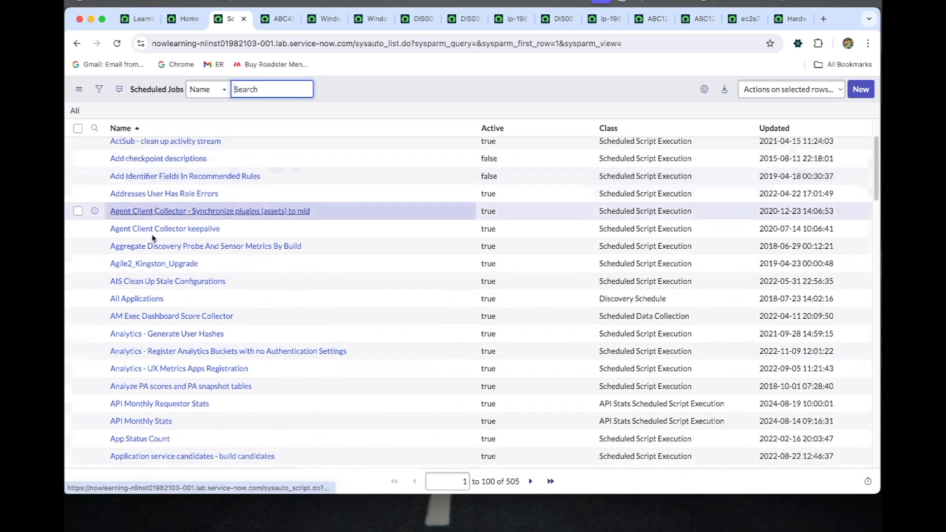
pyautogui.scroll(-15, 152, 239)
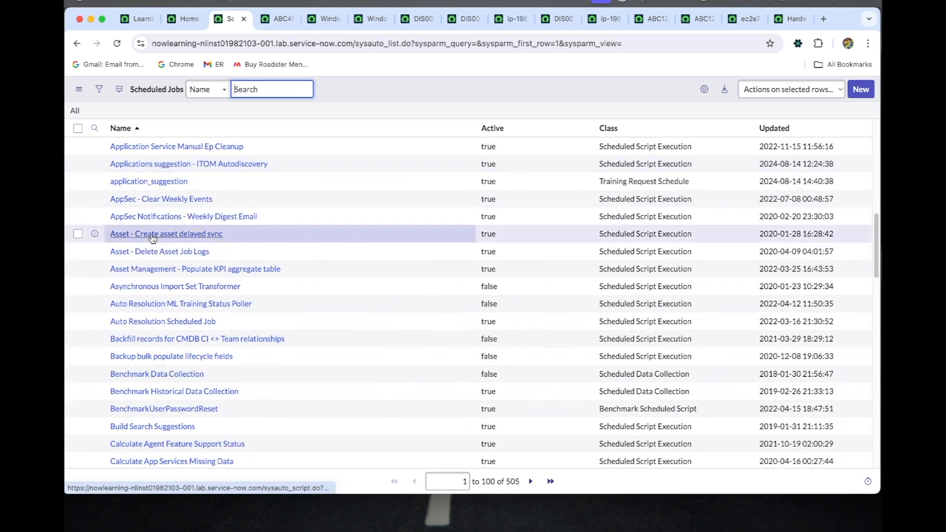
pyautogui.keyDown('super'); pyautogui.click(185, 240); pyautogui.keyUp('super')
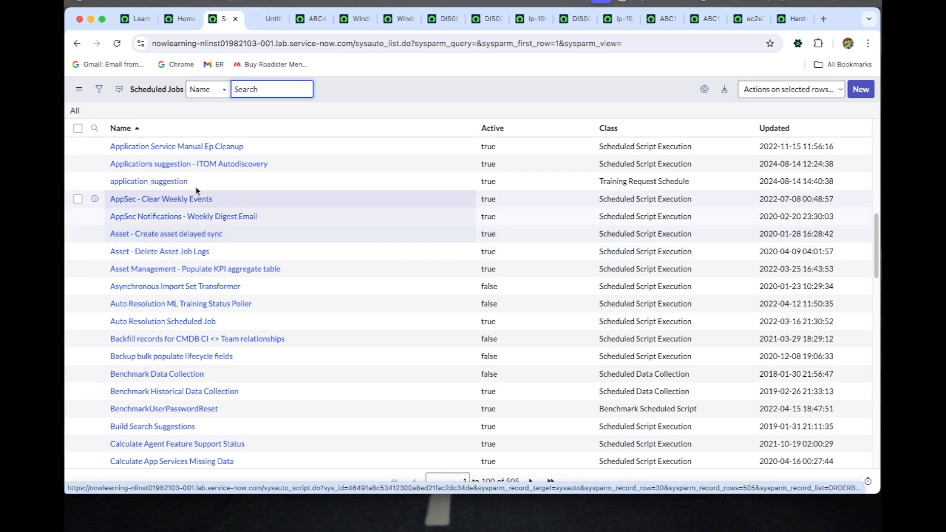
pyautogui.click(260, 21)
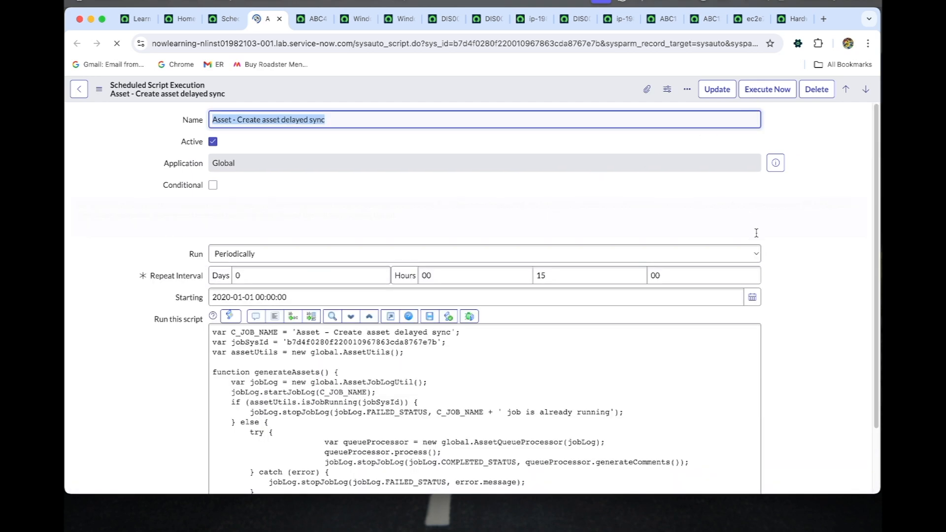
pyautogui.scroll(-1, 756, 233)
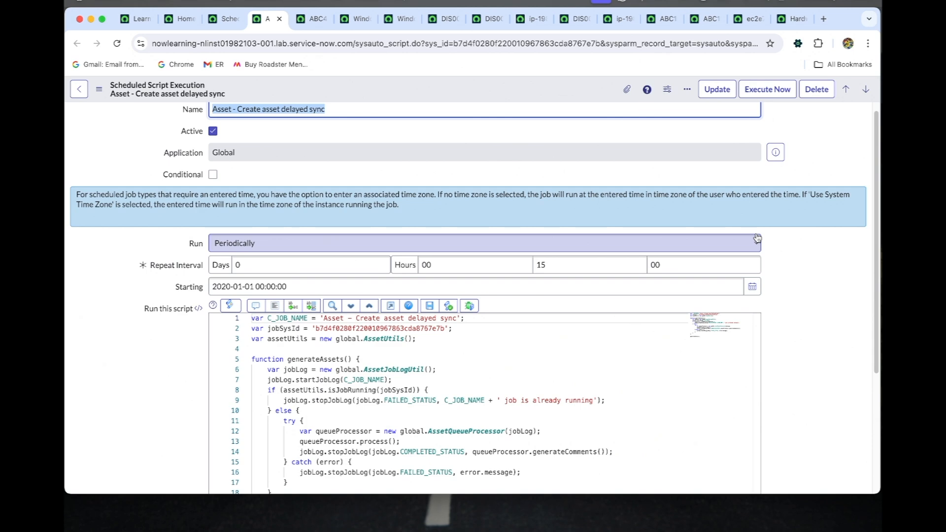
pyautogui.click(767, 95)
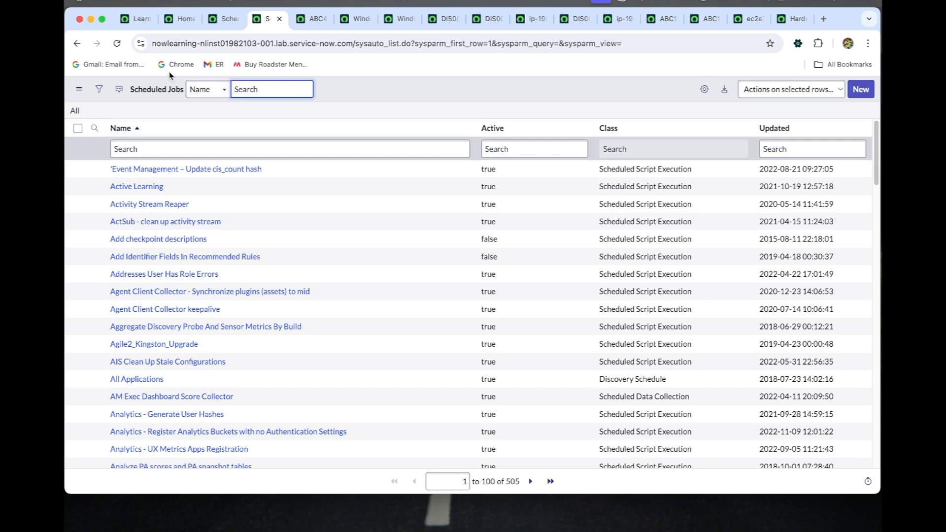
# Step: Return to the Home page, search the navigator for "windows" and open the Windows Servers list in a separate tab
pyautogui.click(213, 23)
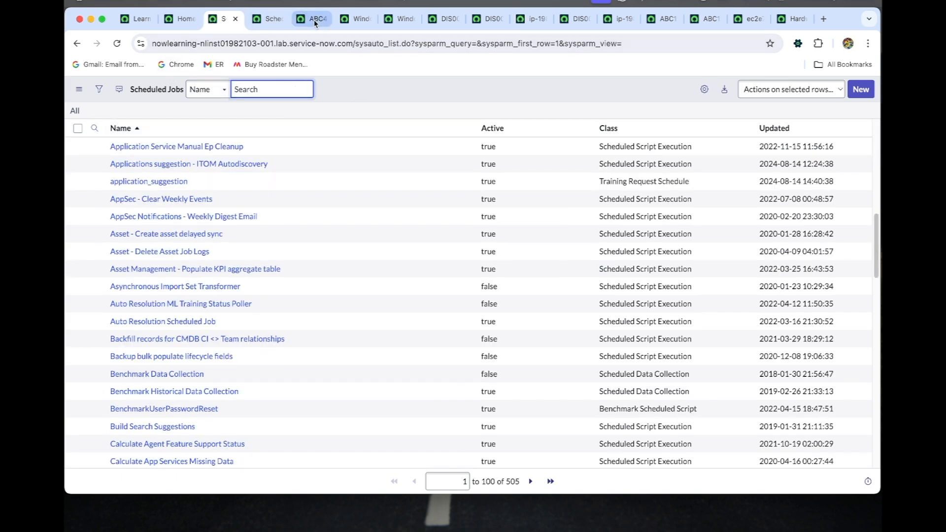
pyautogui.click(354, 20)
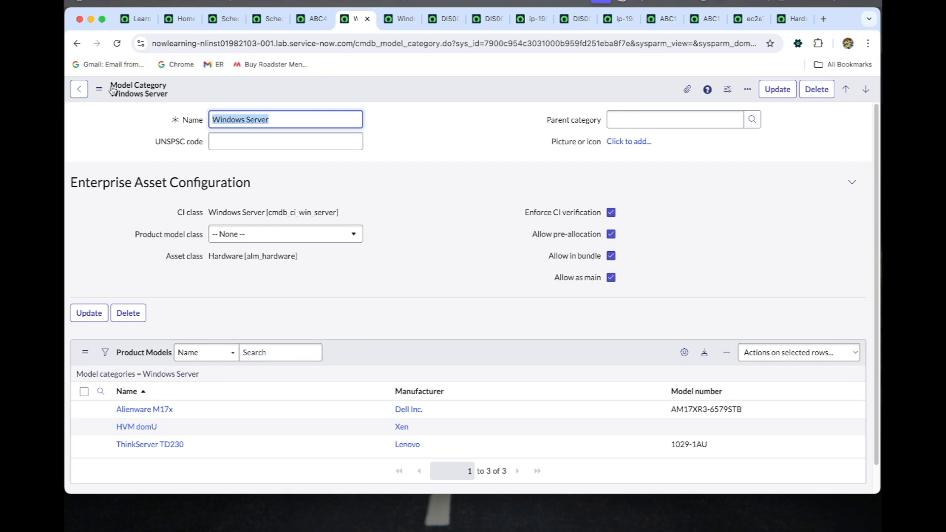
pyautogui.click(173, 23)
pyautogui.click(184, 91)
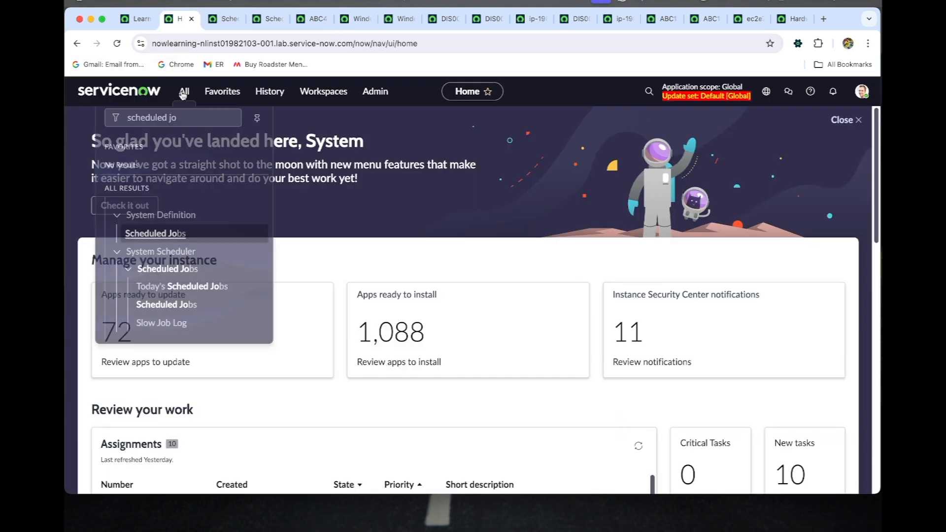
pyautogui.write('windows')
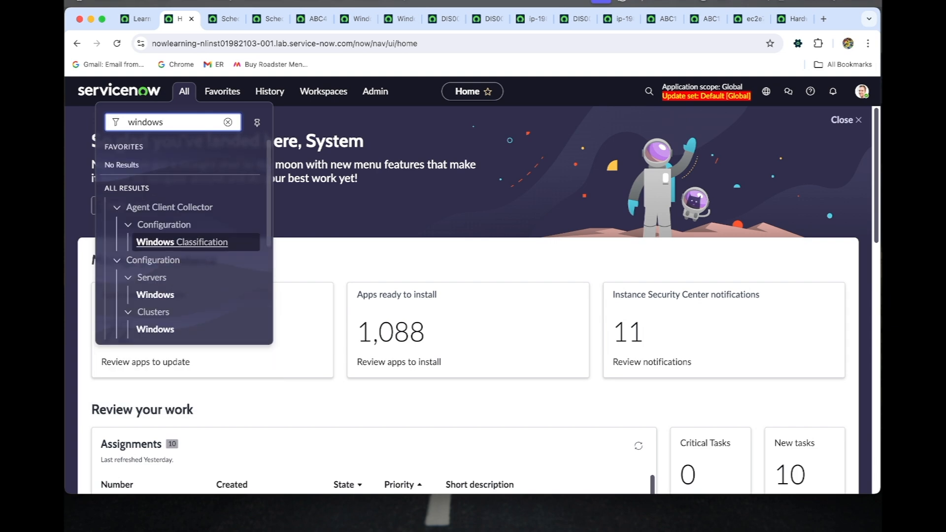
pyautogui.keyDown('super'); pyautogui.click(180, 296); pyautogui.keyUp('super')
pyautogui.click(214, 23)
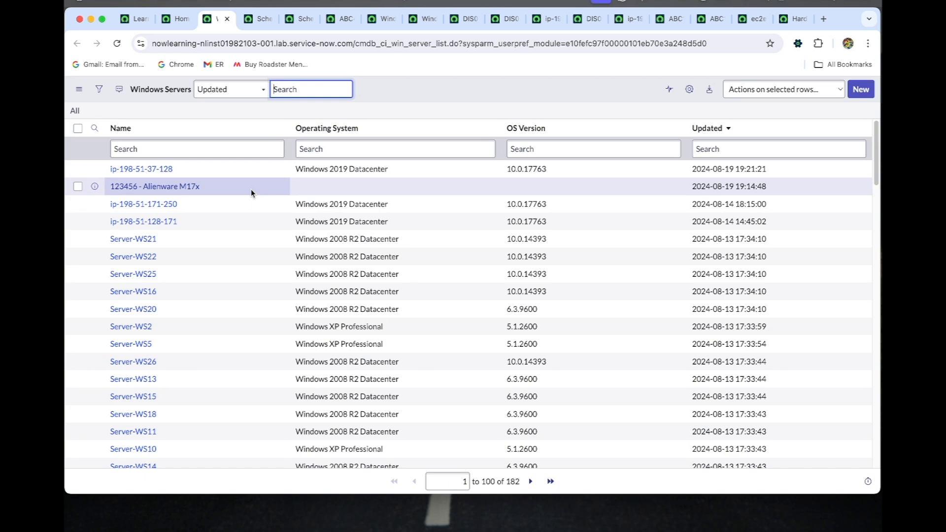
pyautogui.click(156, 172)
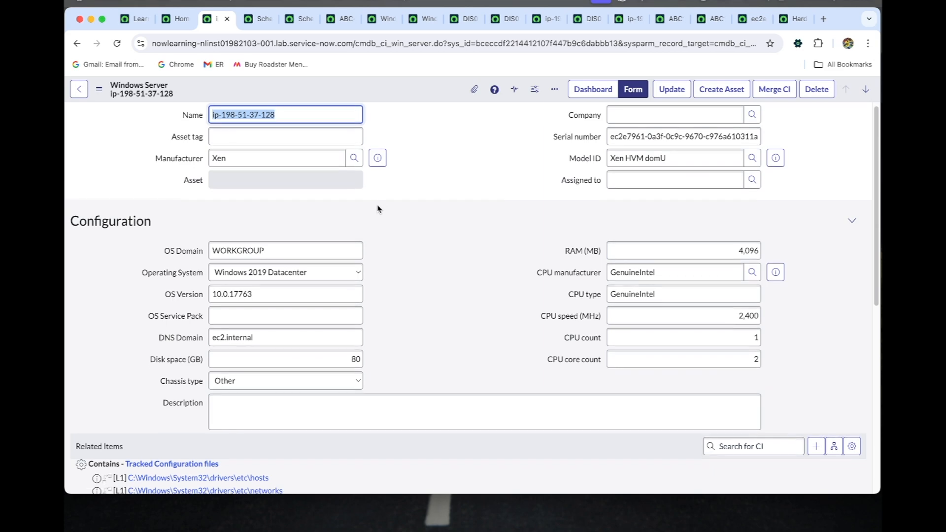
pyautogui.scroll(-5, 378, 209)
pyautogui.scroll(-4, 379, 209)
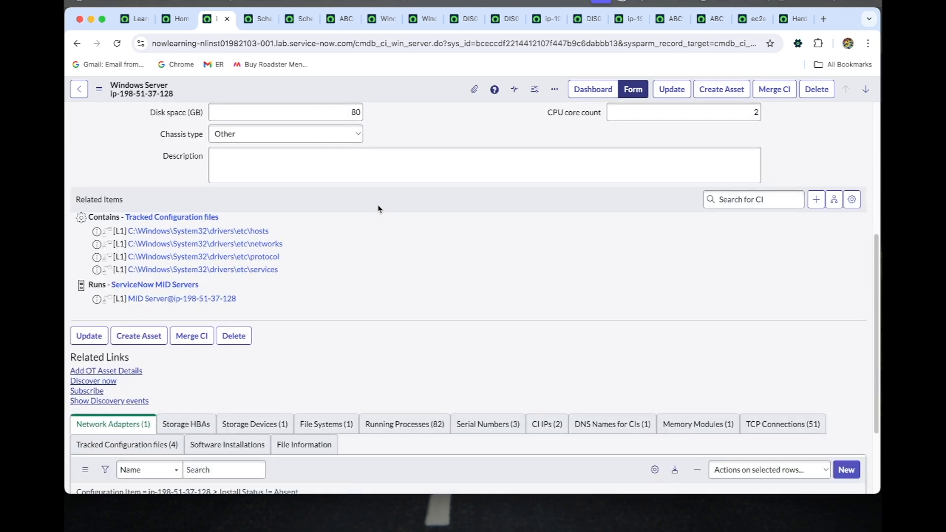
pyautogui.scroll(-1, 378, 209)
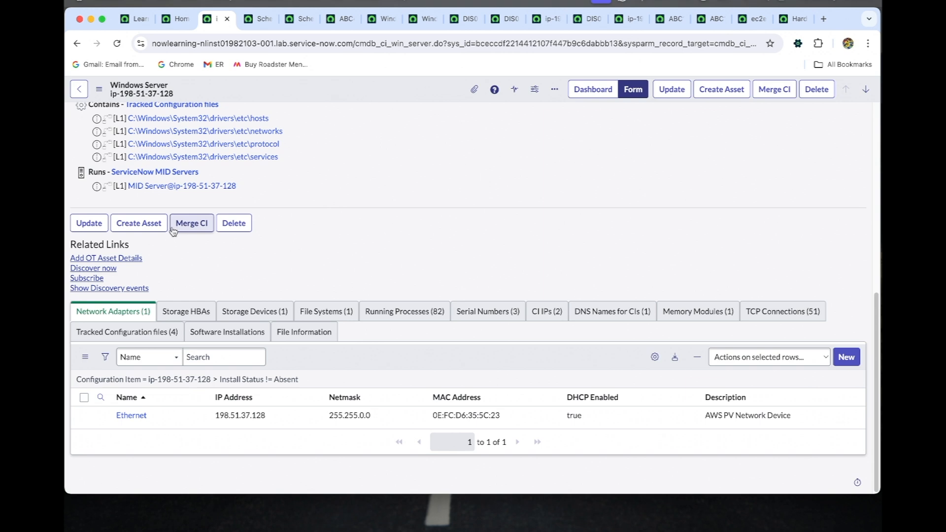
pyautogui.click(156, 228)
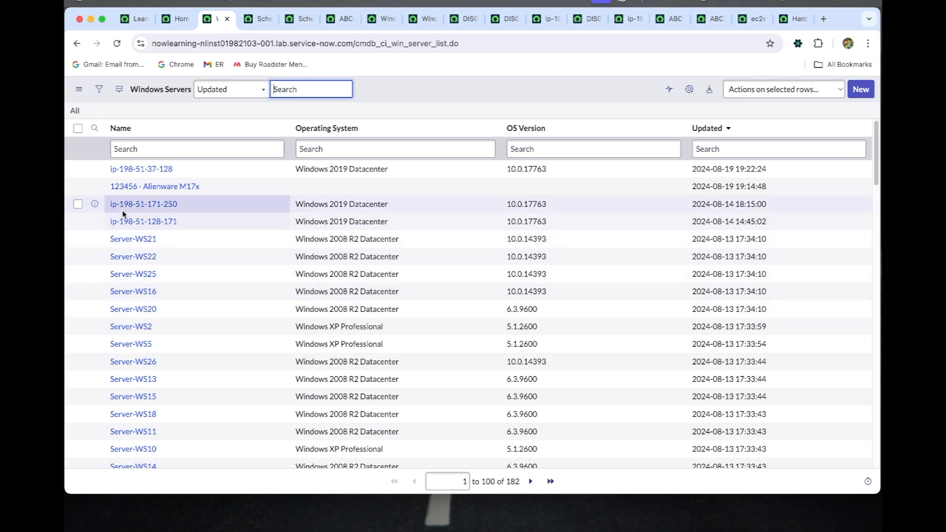
pyautogui.click(154, 173)
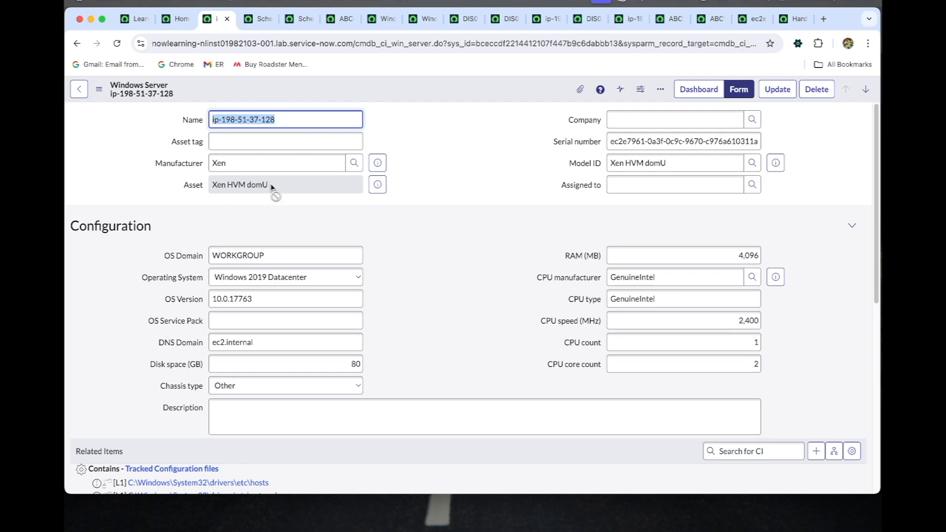
pyautogui.moveTo(268, 185); pyautogui.dragTo(226, 186)
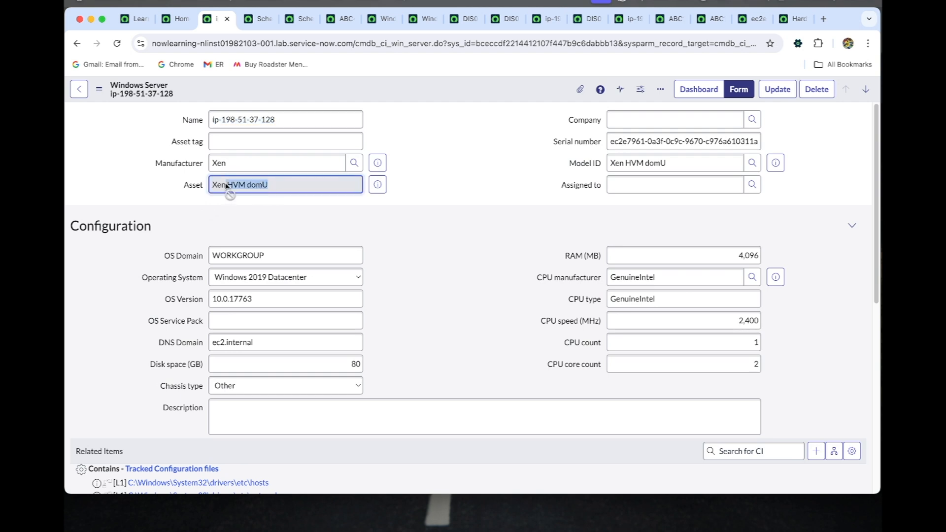
pyautogui.click(151, 215)
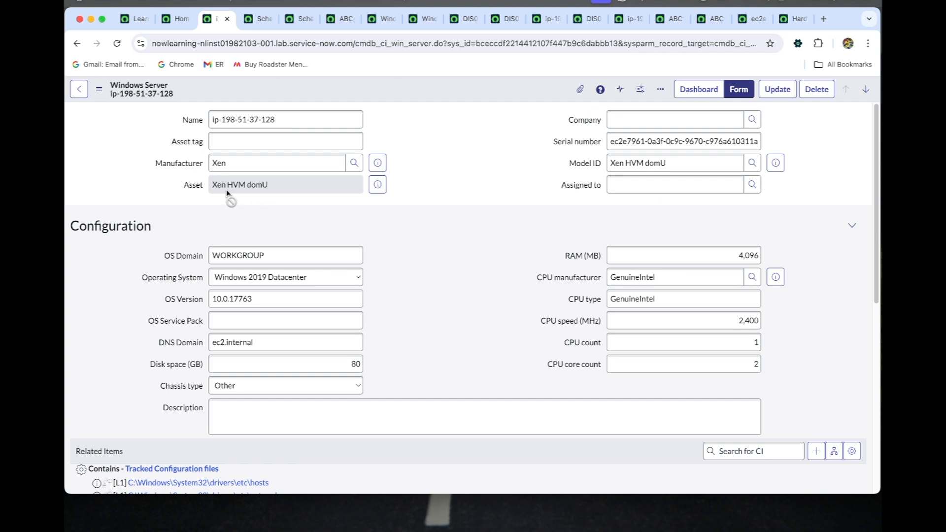
pyautogui.moveTo(210, 187); pyautogui.dragTo(275, 198)
pyautogui.click(280, 203)
# Step: Return to the Home page, search the navigator for "model ca" and open the Model Categories list in a separate tab
pyautogui.click(174, 19)
pyautogui.click(183, 92)
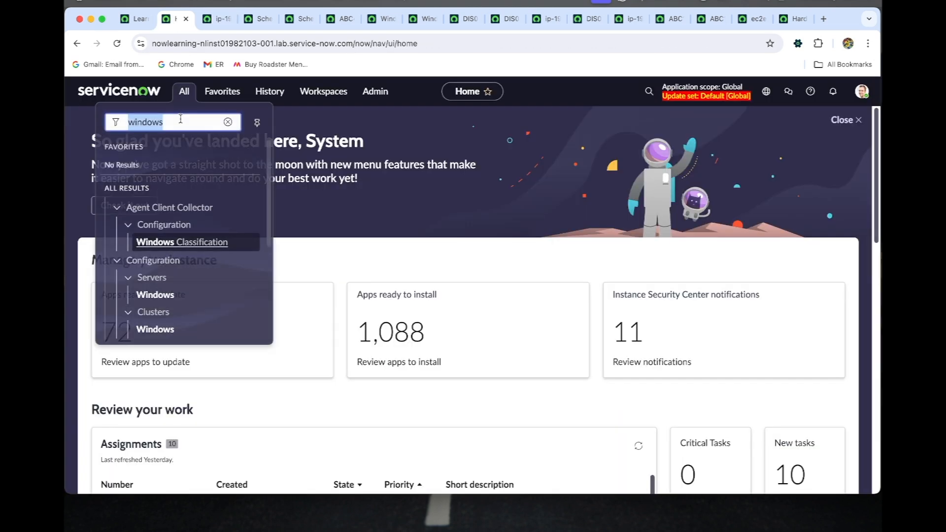
pyautogui.write('model ca')
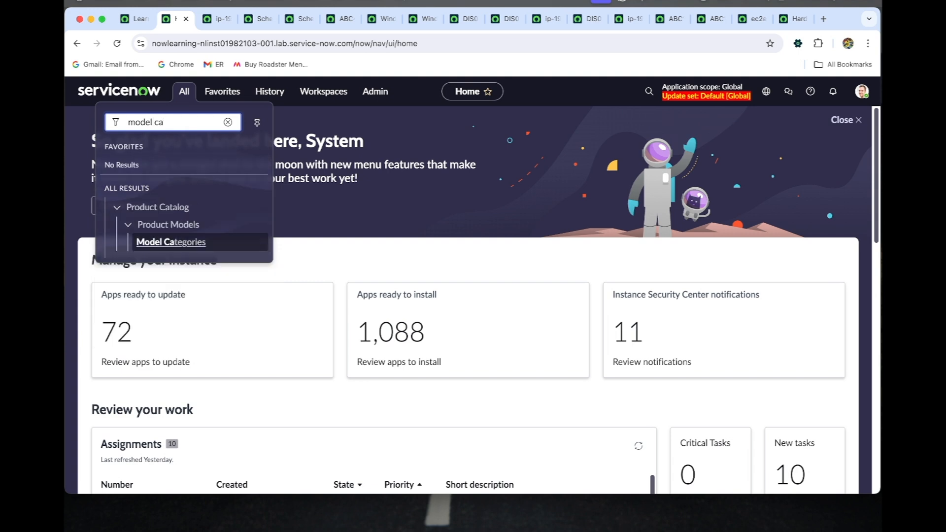
pyautogui.keyDown('super'); pyautogui.click(196, 243); pyautogui.keyUp('super')
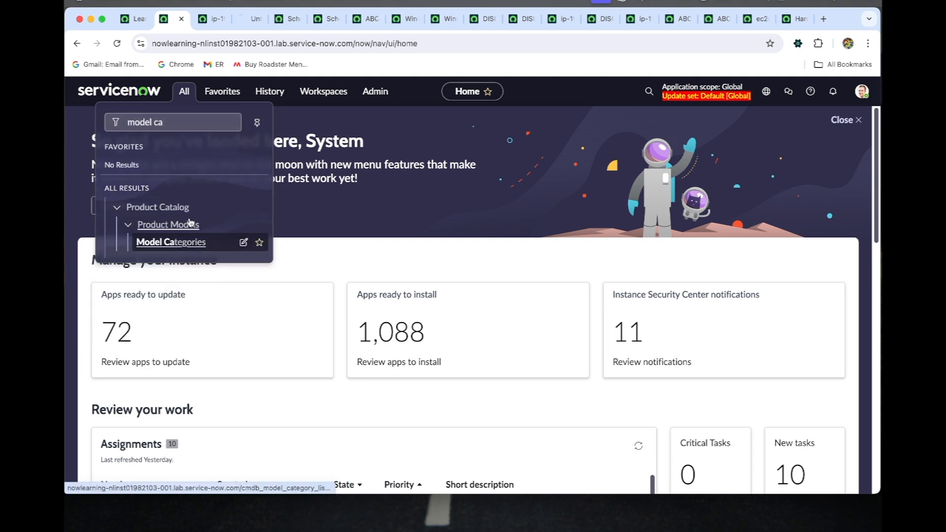
pyautogui.click(252, 19)
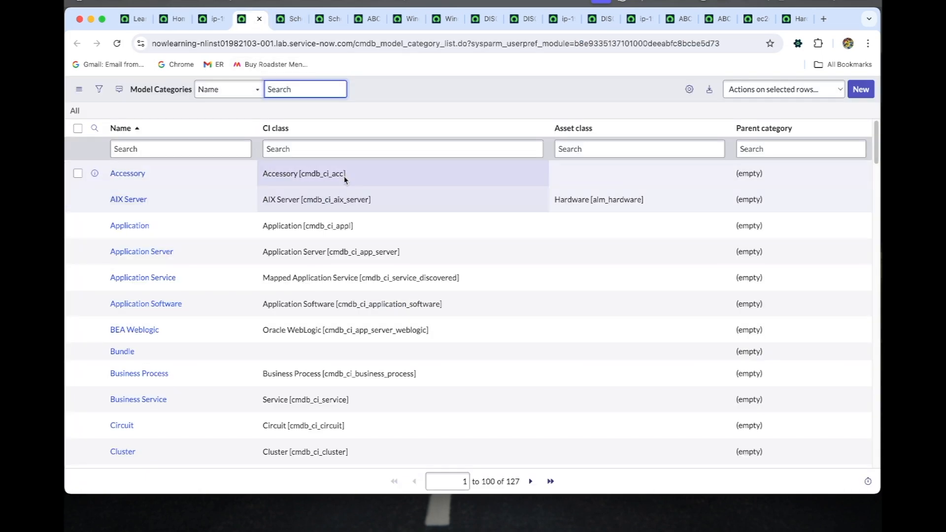
# Step: Filter the model categories by the name Windows and open the Windows Server category
pyautogui.click(224, 149)
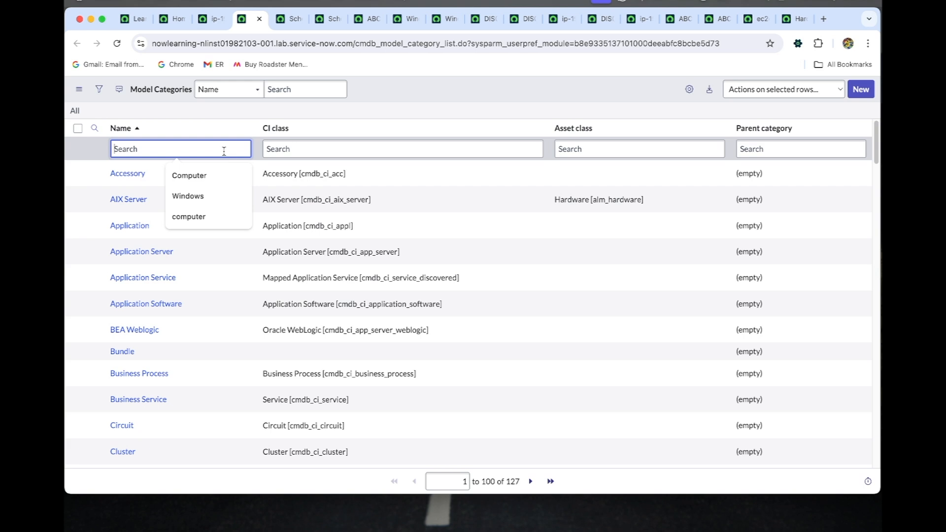
pyautogui.write('win')
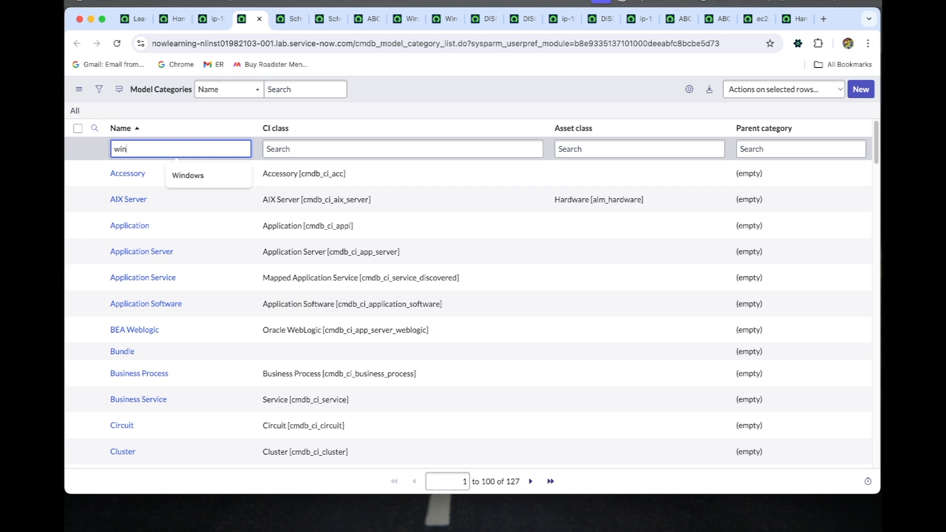
pyautogui.click(197, 176)
pyautogui.press('Return')
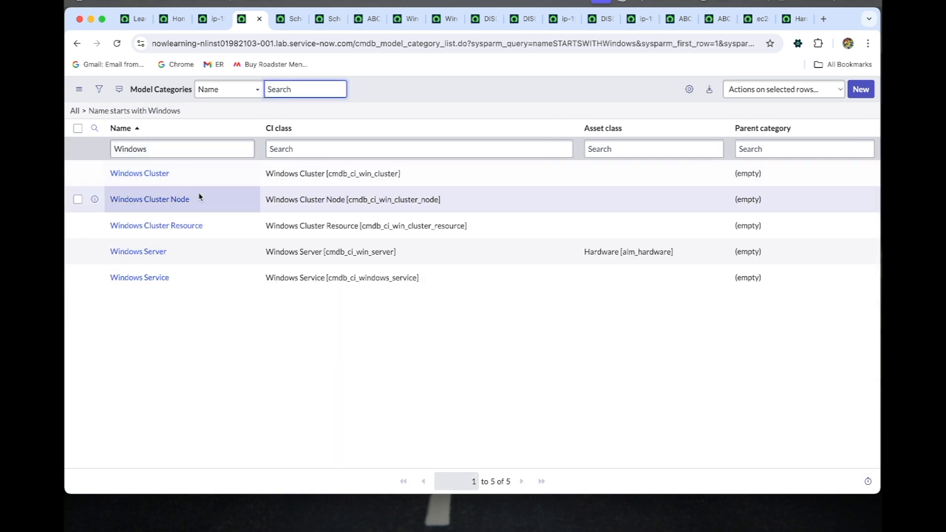
pyautogui.click(156, 252)
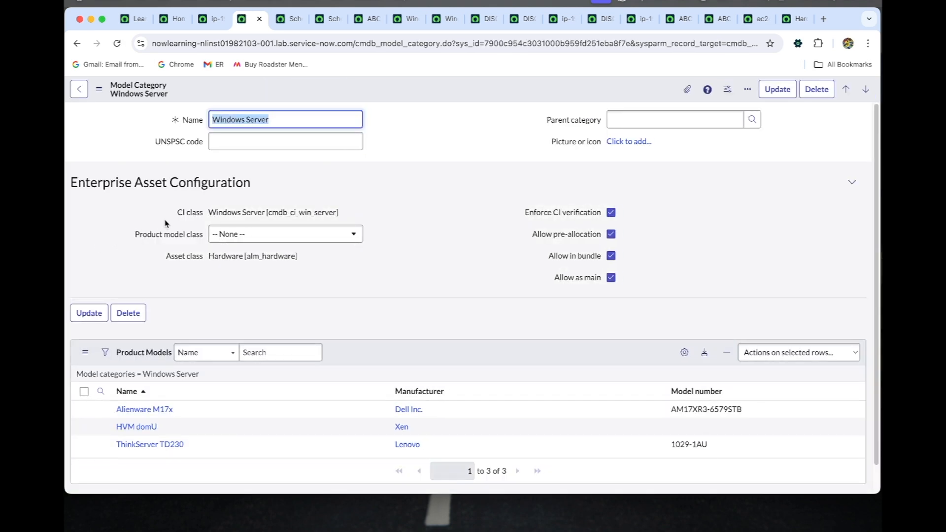
pyautogui.scroll(-1, 166, 224)
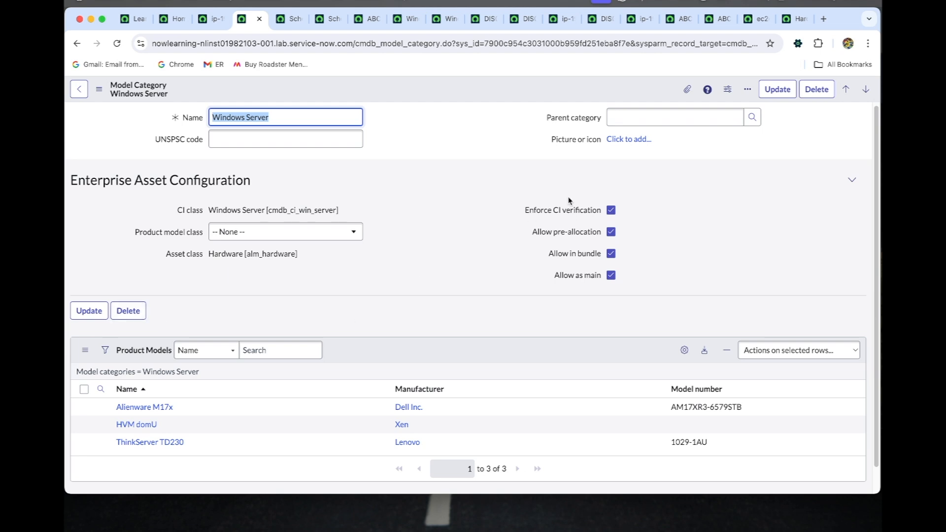
pyautogui.click(610, 210)
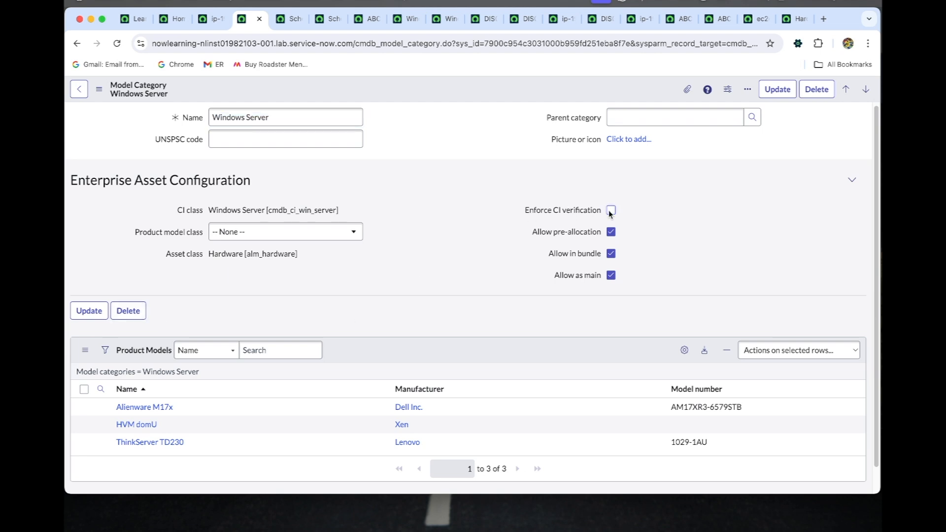
pyautogui.rightClick(469, 95)
pyautogui.click(479, 101)
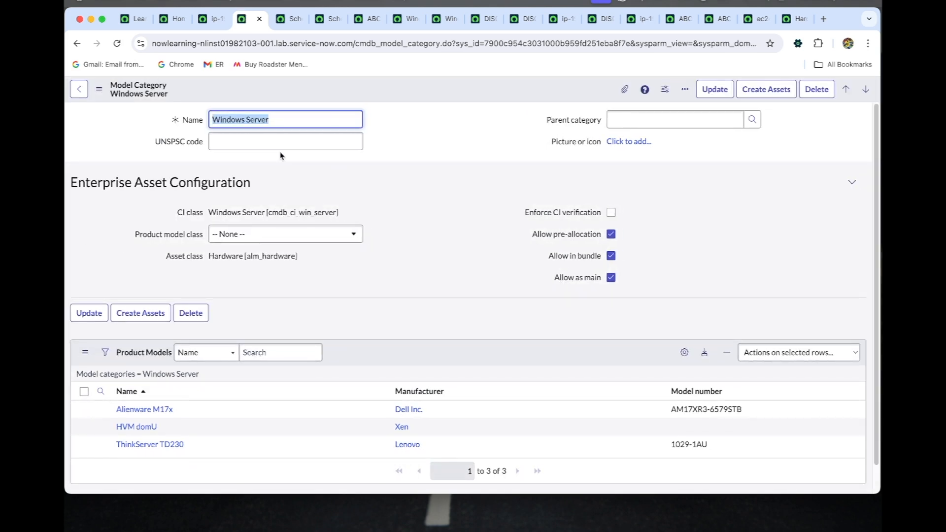
pyautogui.click(216, 19)
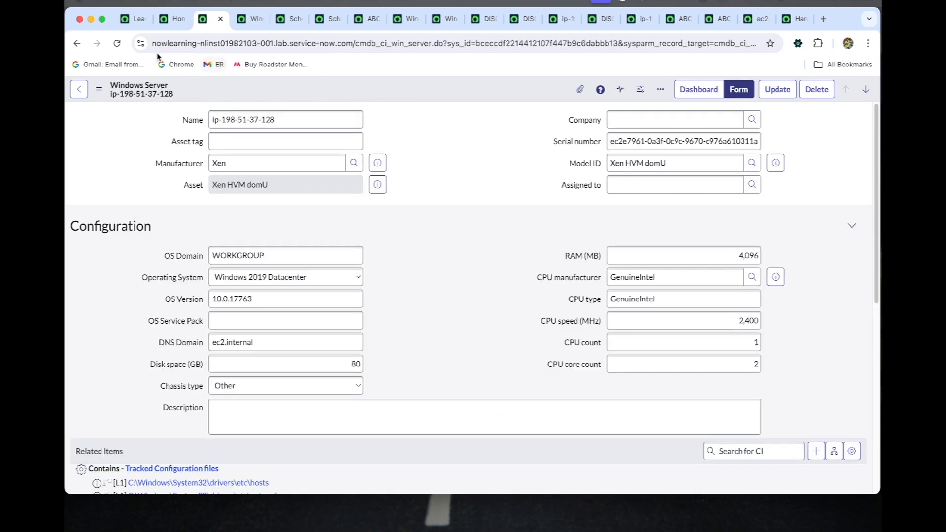